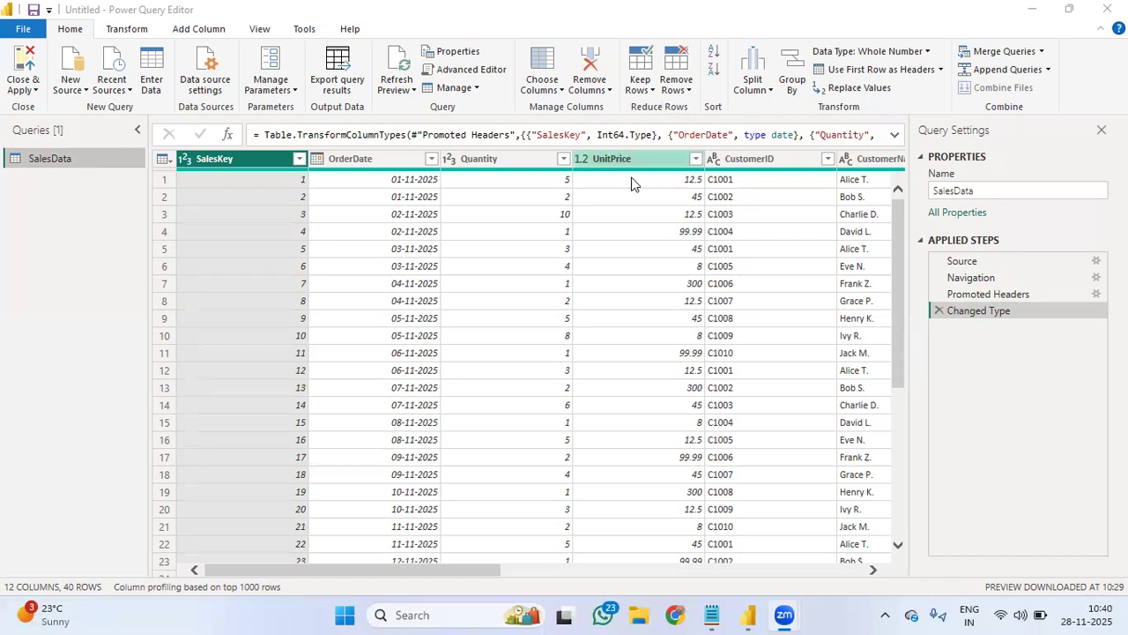
- Scroll back and forth through the SalesData table to review all of its columns
scroll(625, 261, right, 10)
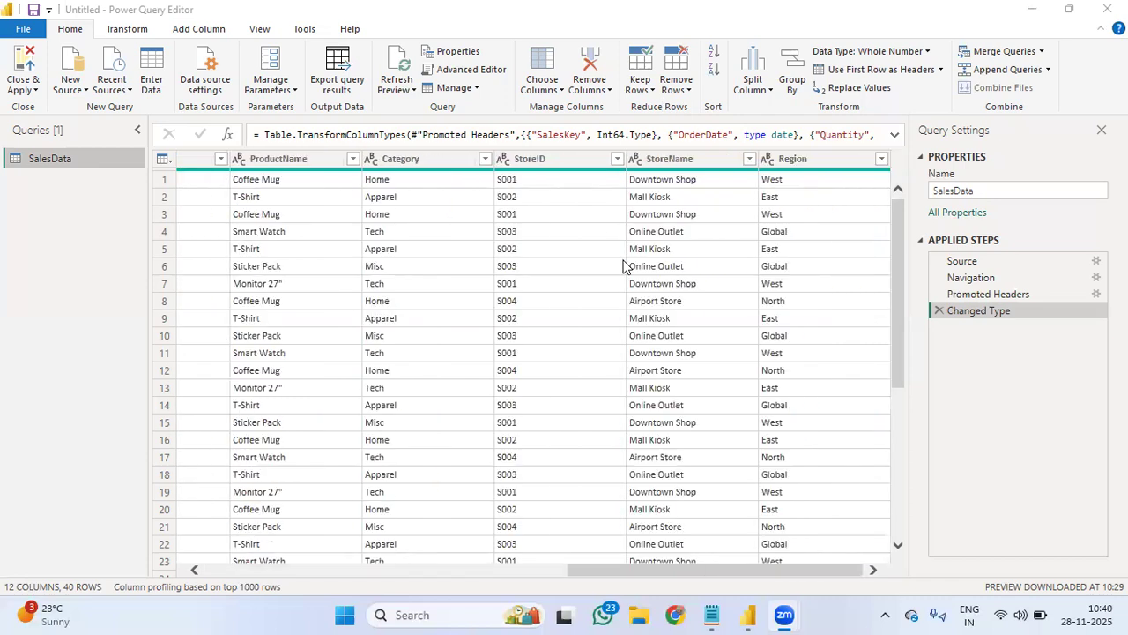
scroll(623, 265, left, 10)
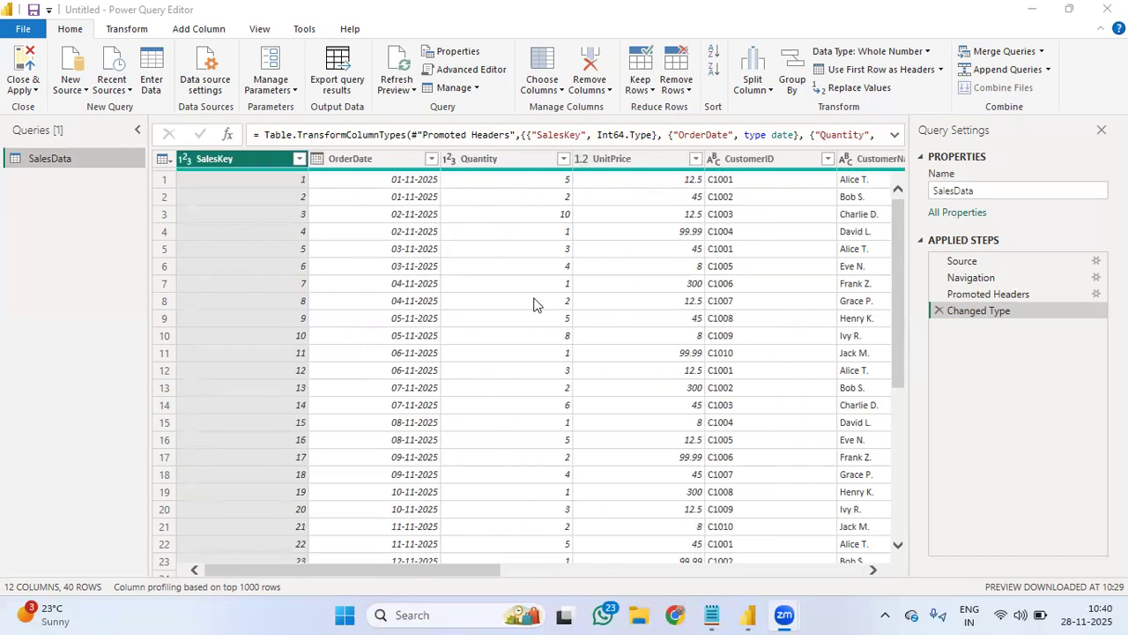
scroll(497, 243, right, 5)
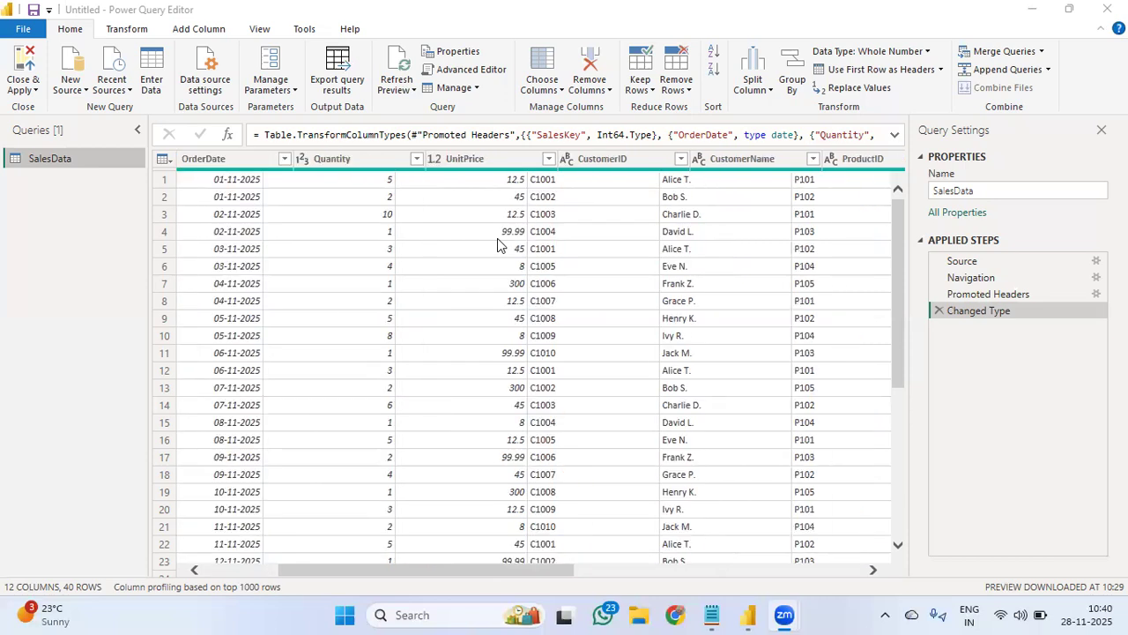
scroll(497, 244, right, 5)
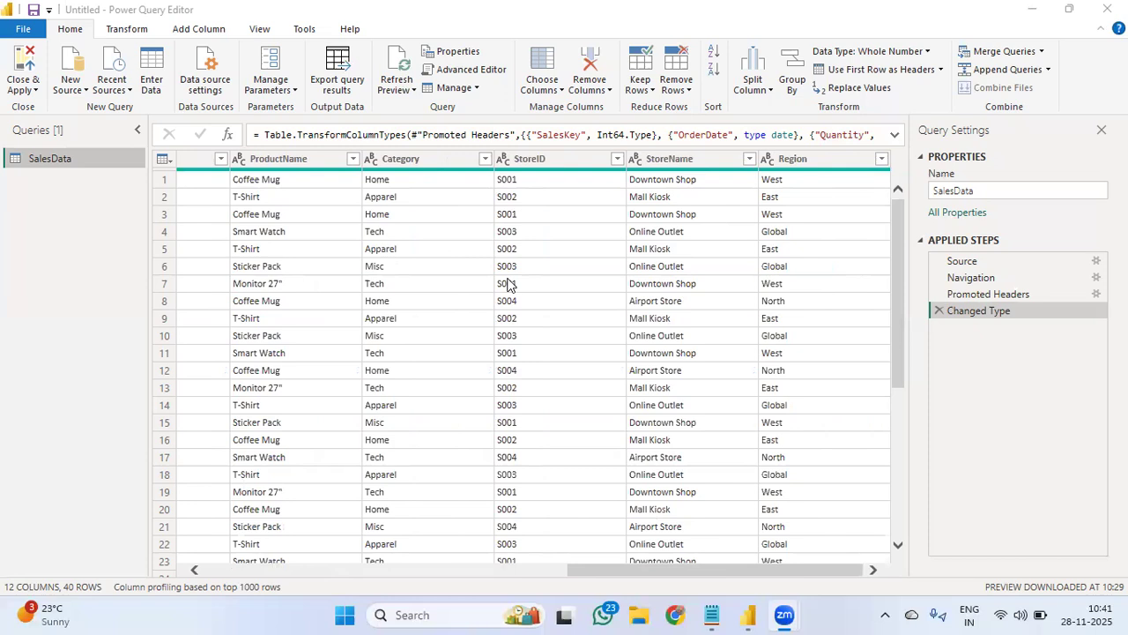
scroll(507, 283, left, 10)
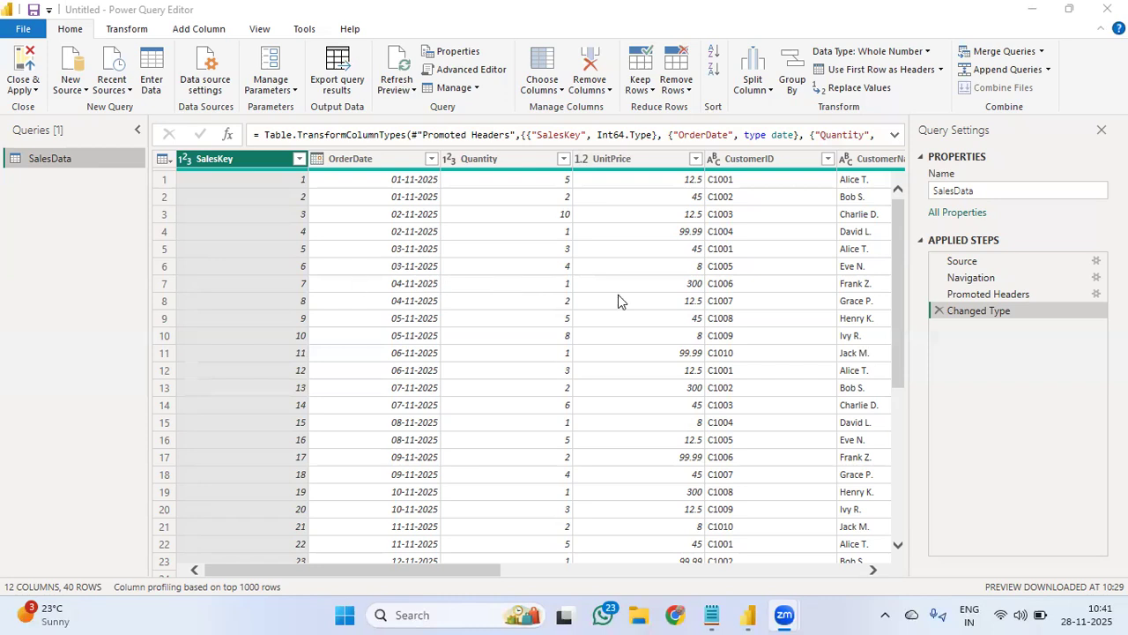
scroll(656, 303, right, 1)
scroll(656, 303, right, 5)
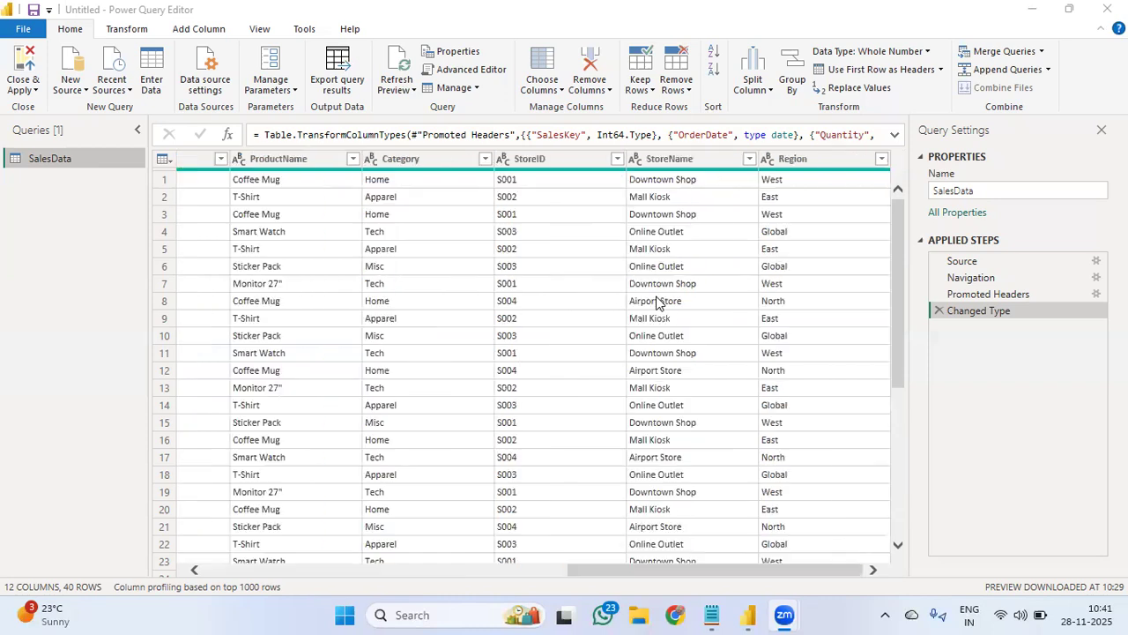
scroll(498, 319, left, 6)
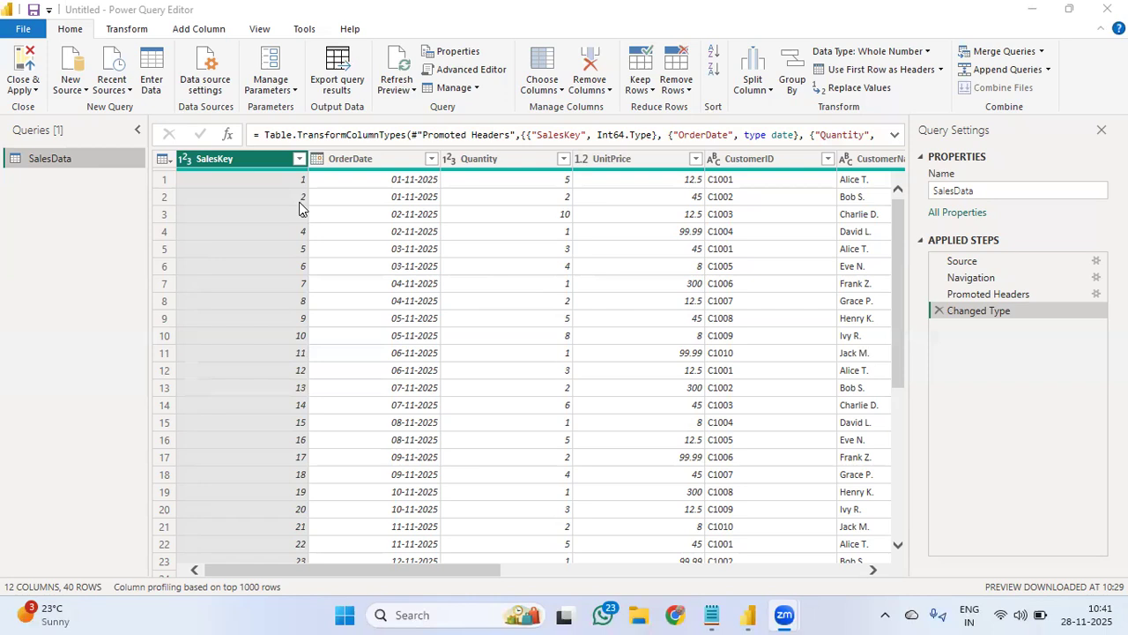
scroll(603, 305, right, 5)
scroll(356, 279, left, 5)
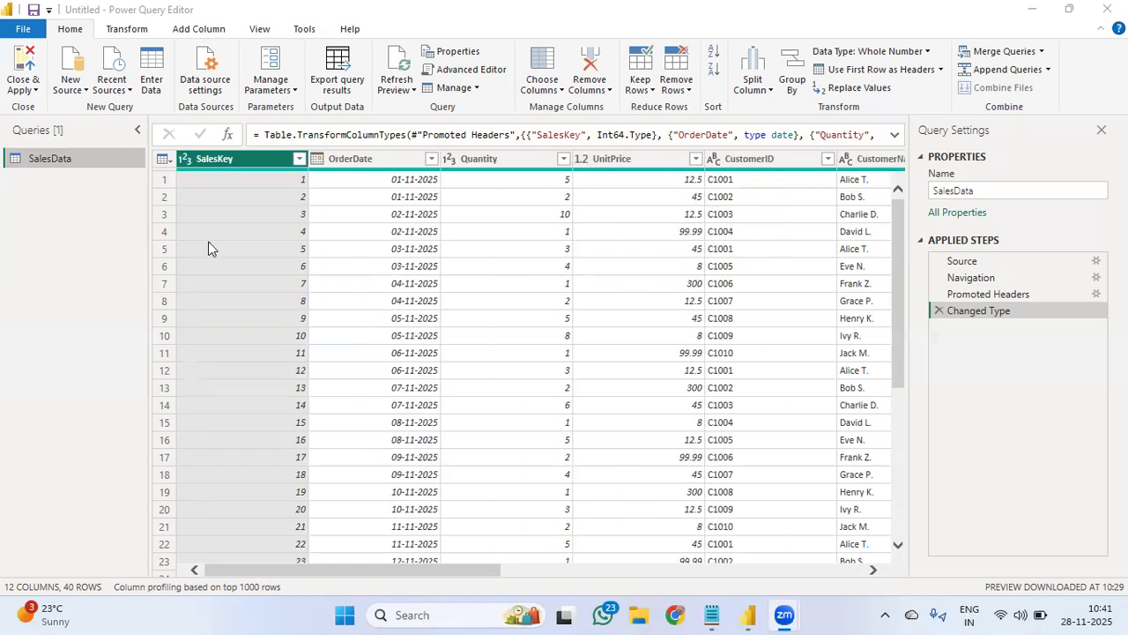
- Duplicate the SalesData query and browse the columns of the copy
right_click(60, 169)
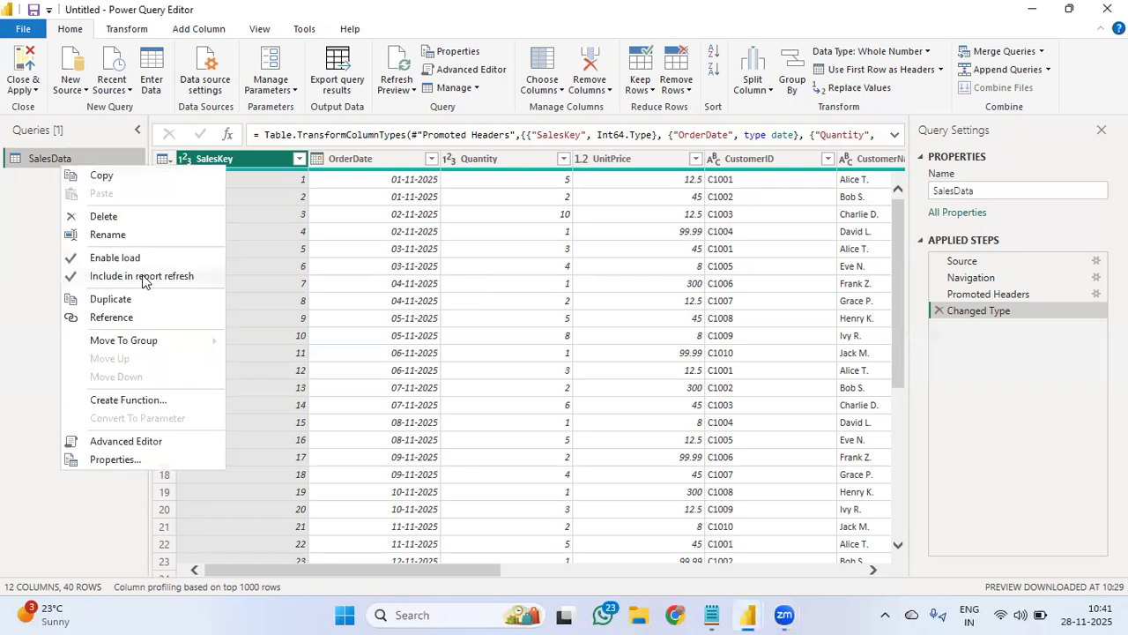
click(128, 300)
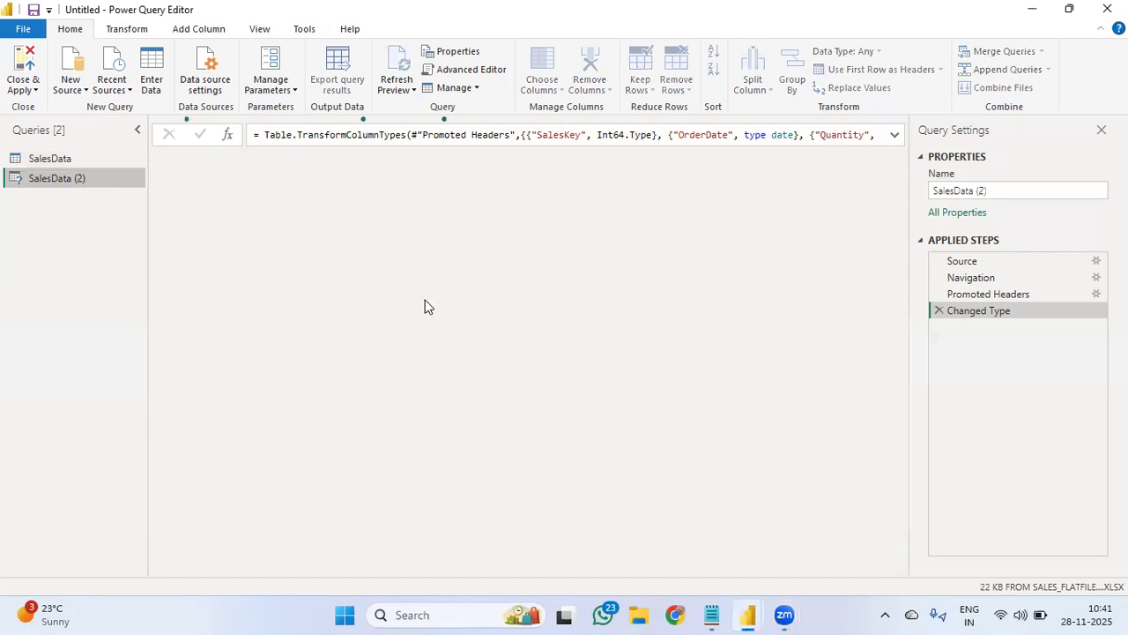
scroll(423, 304, right, 5)
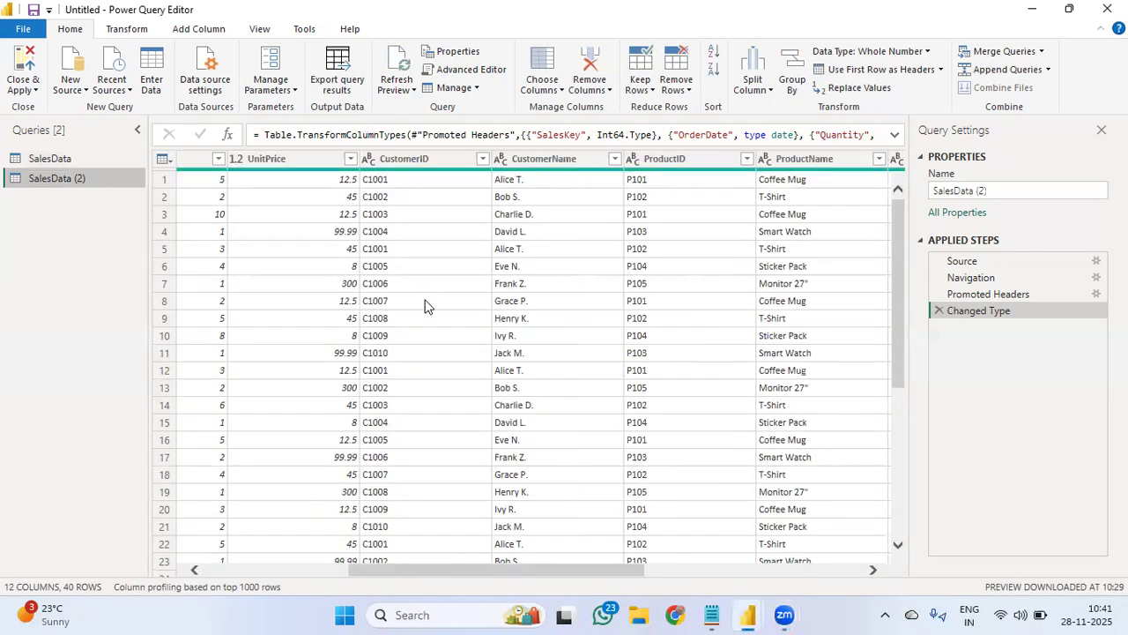
scroll(424, 306, right, 3)
scroll(423, 306, right, 3)
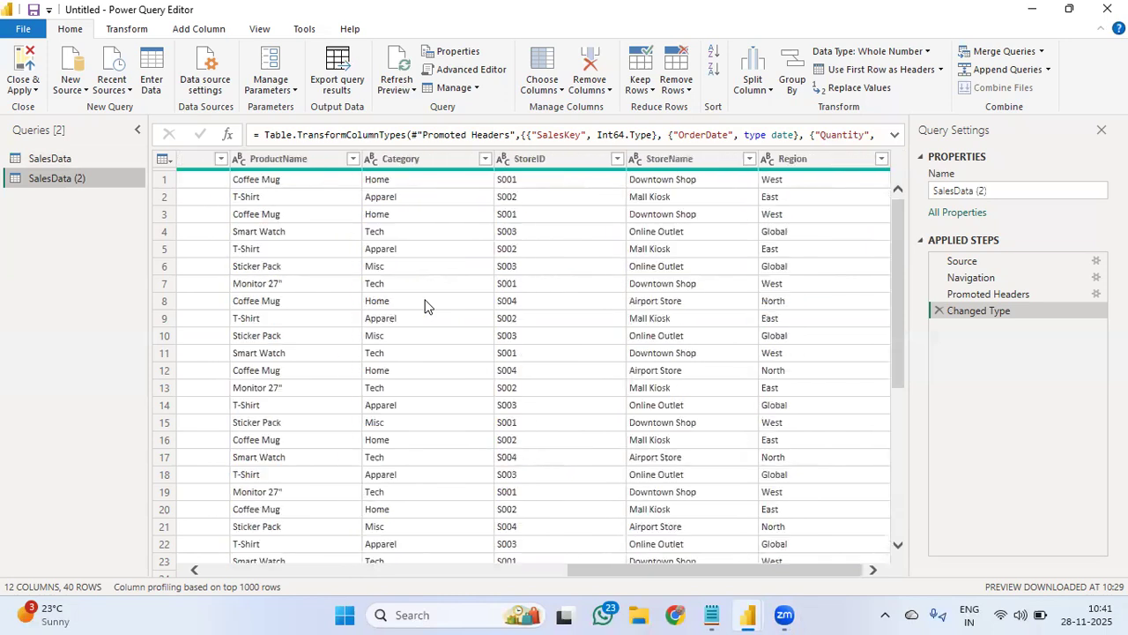
- Create three more duplicates of the SalesData query
click(46, 166)
right_click(46, 162)
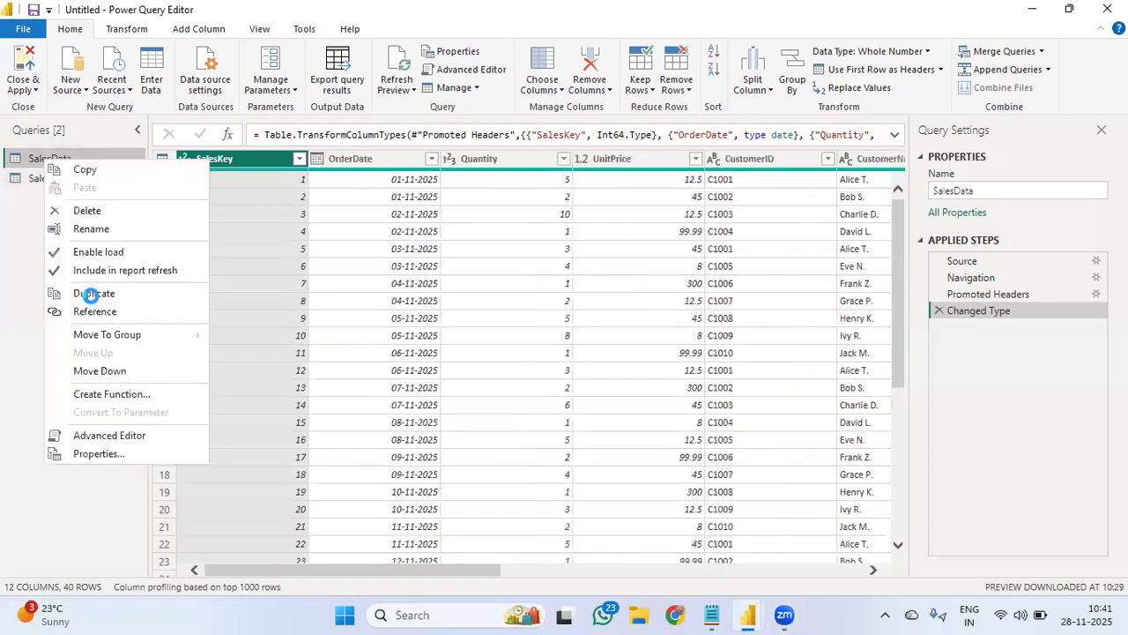
click(91, 294)
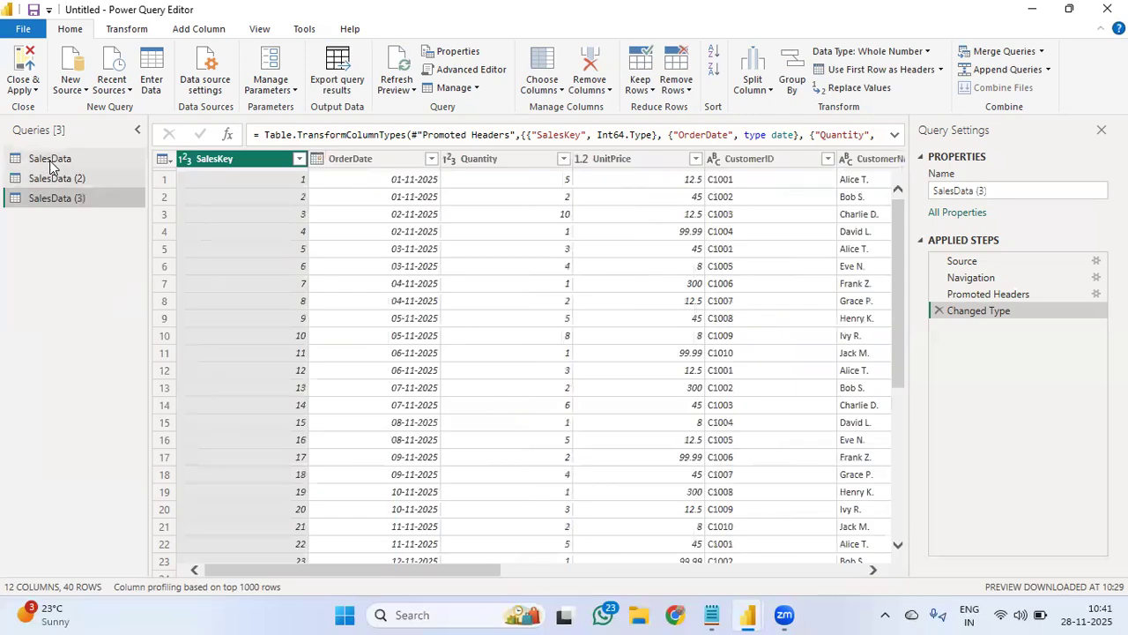
click(49, 167)
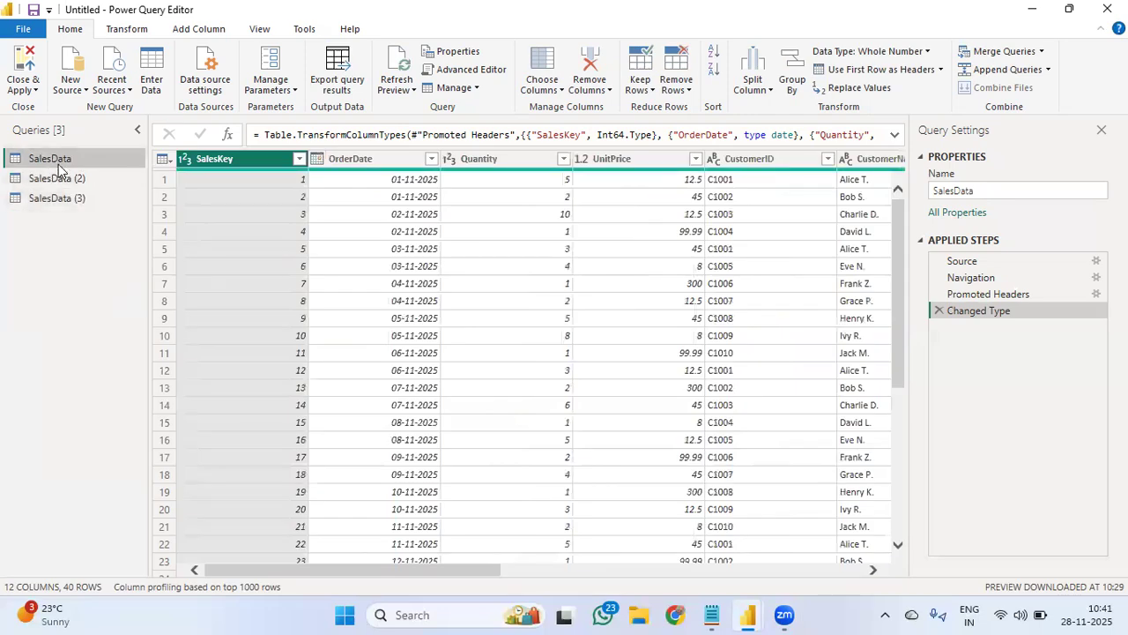
right_click(58, 164)
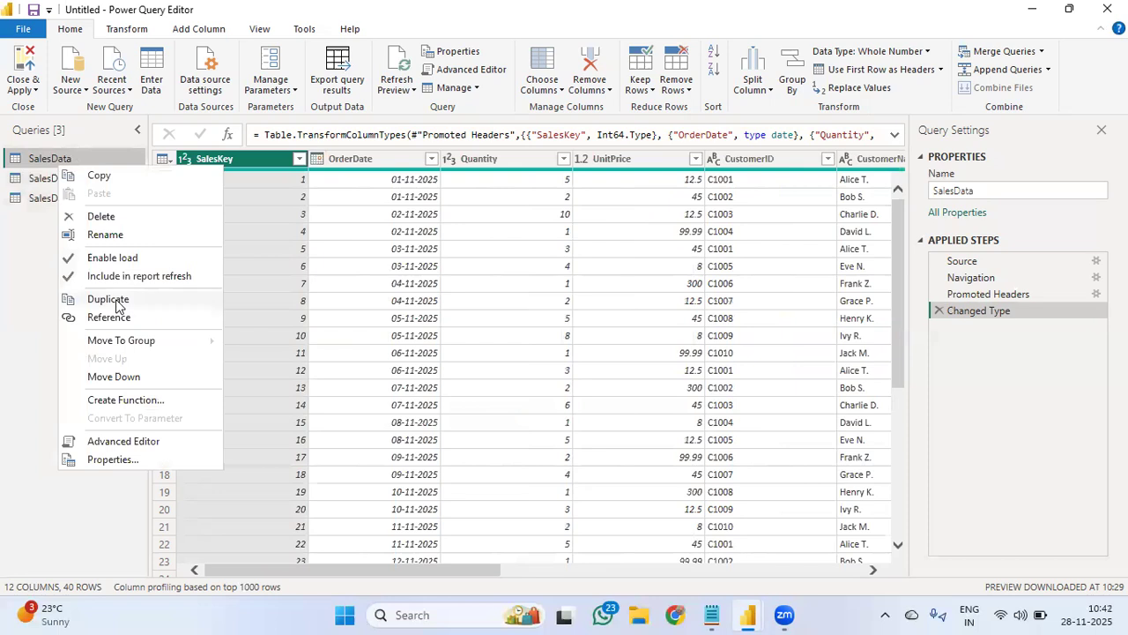
click(119, 304)
right_click(60, 165)
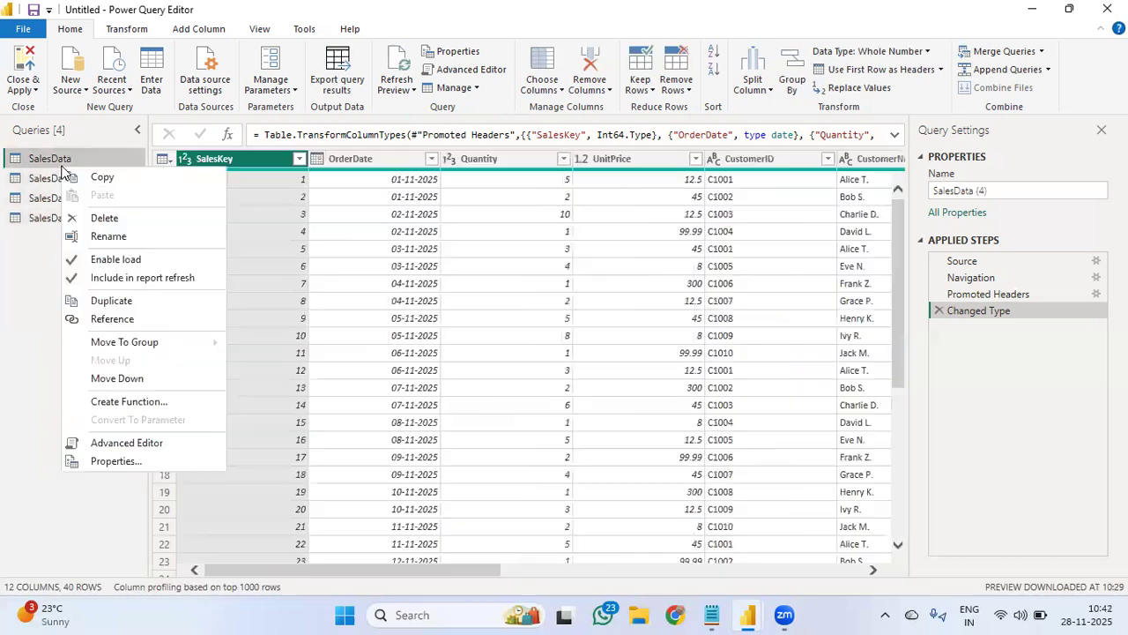
click(121, 301)
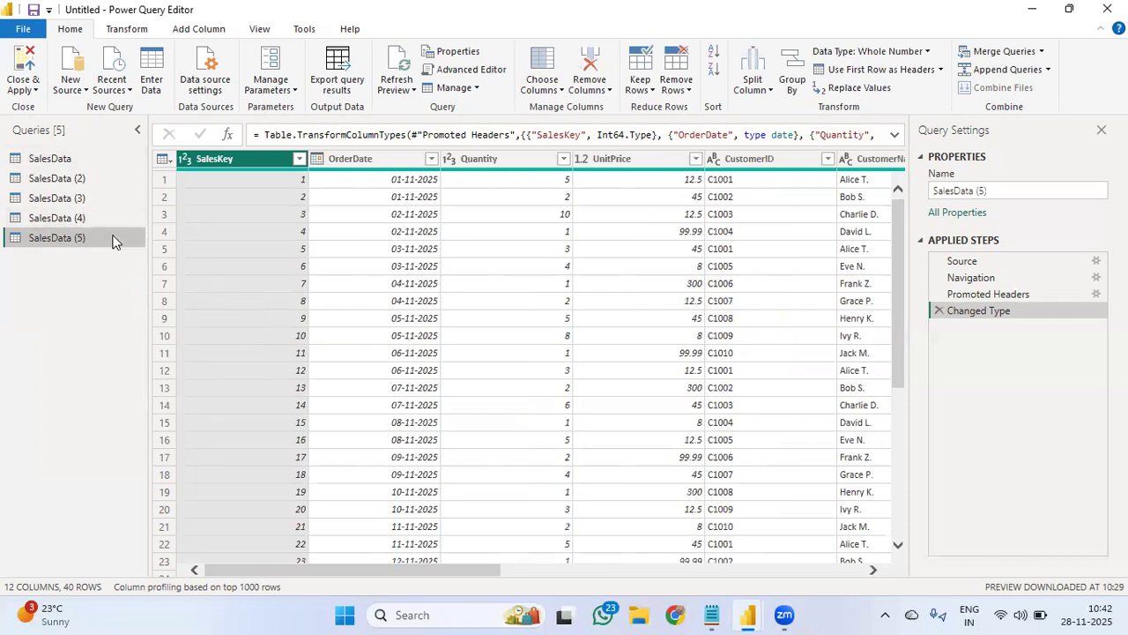
- Rename the SalesData (2) query to FactSales
click(56, 182)
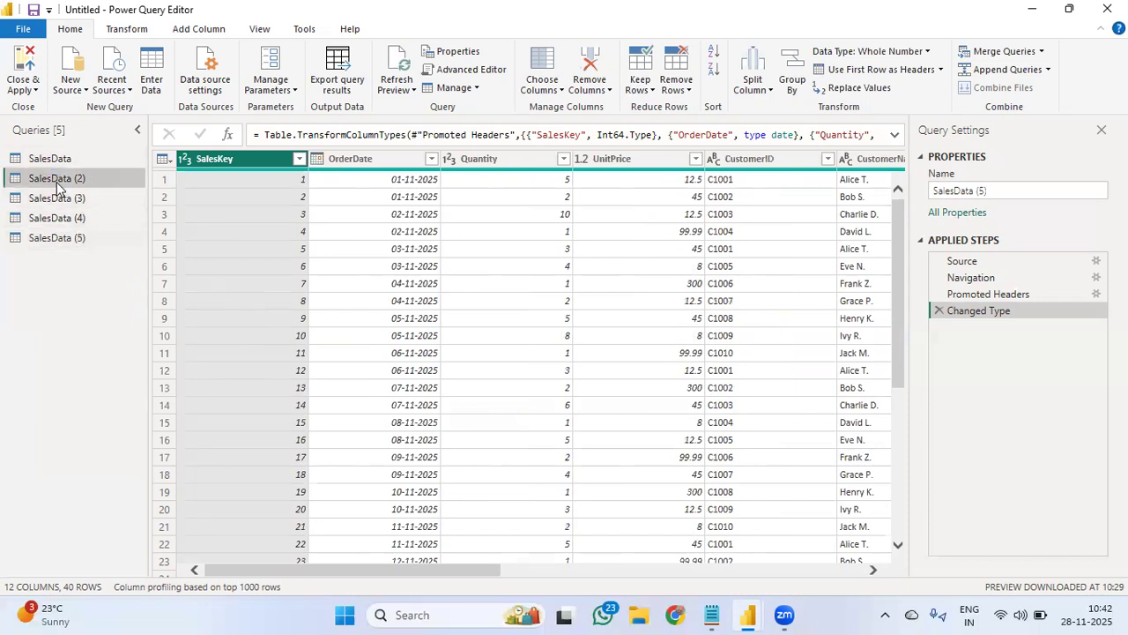
right_click(56, 183)
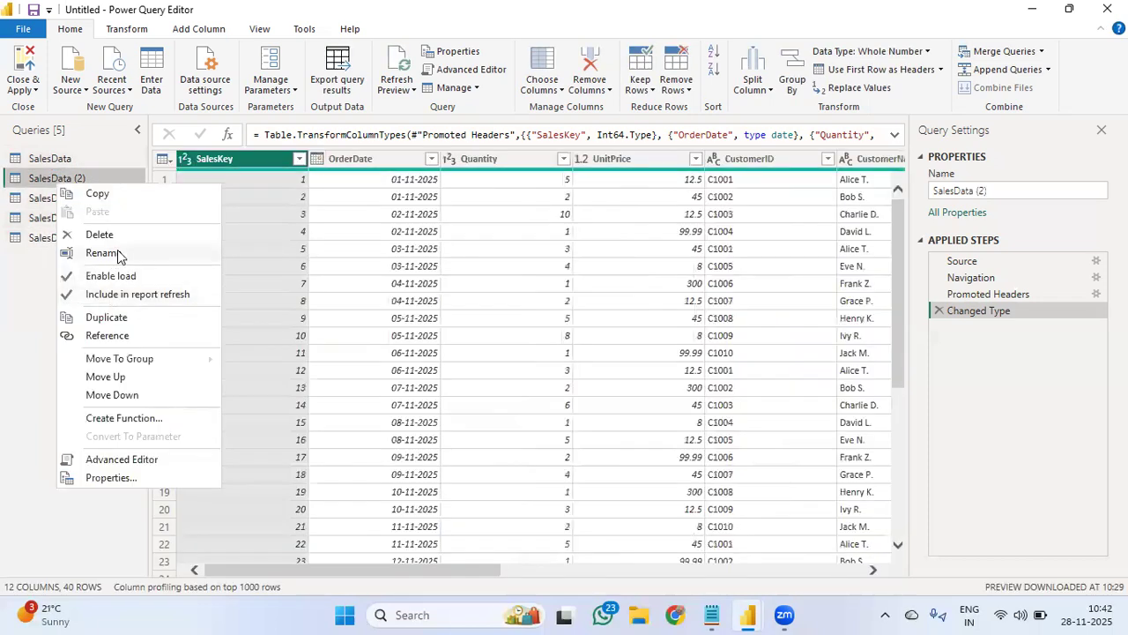
click(101, 253)
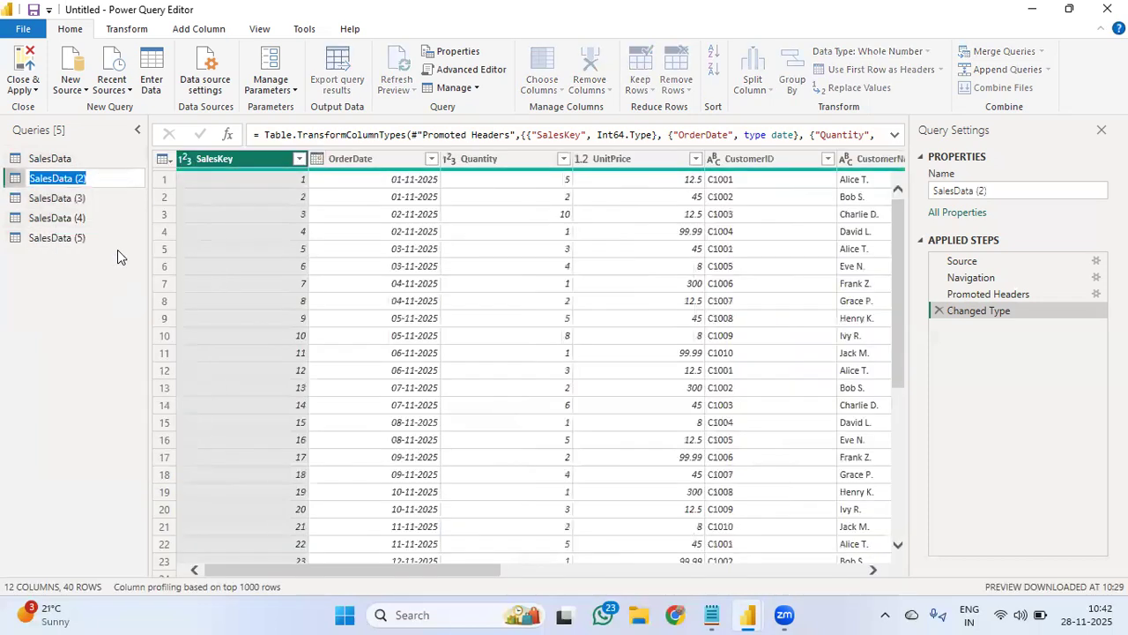
text(S)
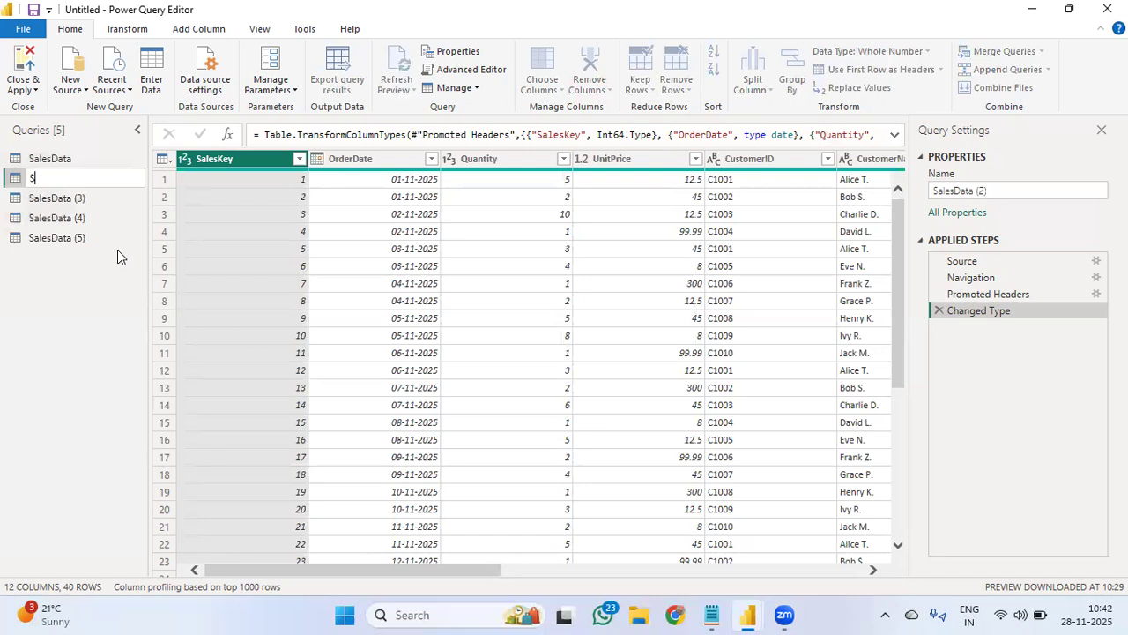
text(alesTa)
key(BackSpace)
key(BackSpace)
key(BackSpace)
key(BackSpace)
key(BackSpace)
key(BackSpace)
key(BackSpace)
text(FactSales)
key(Return)
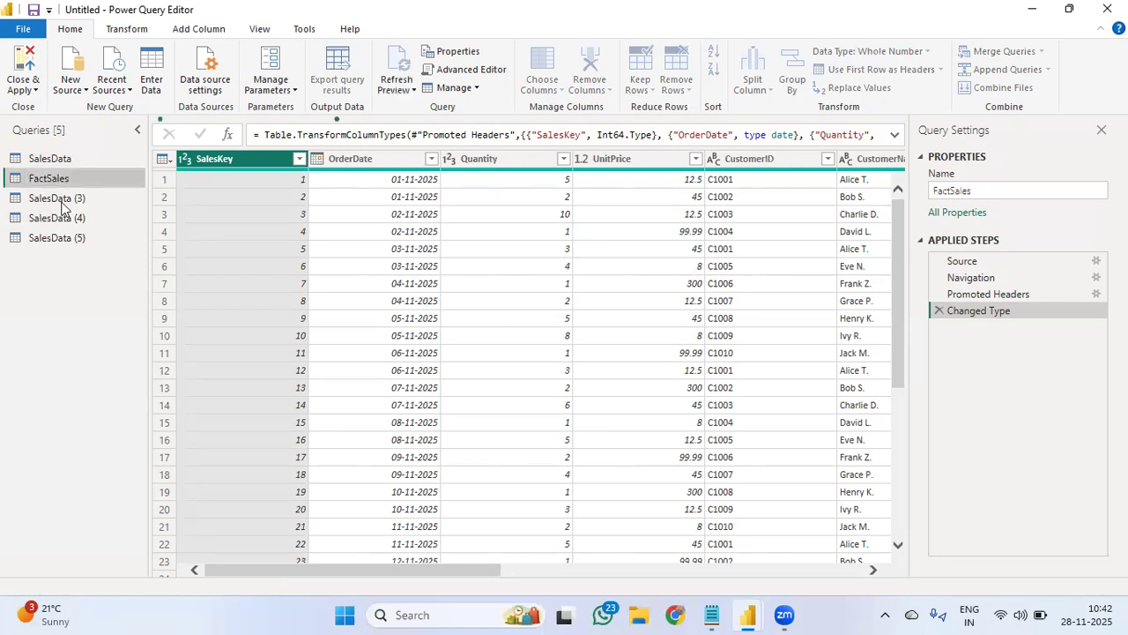
- Rename the SalesData (3) query to DimProduct
click(62, 201)
right_click(61, 201)
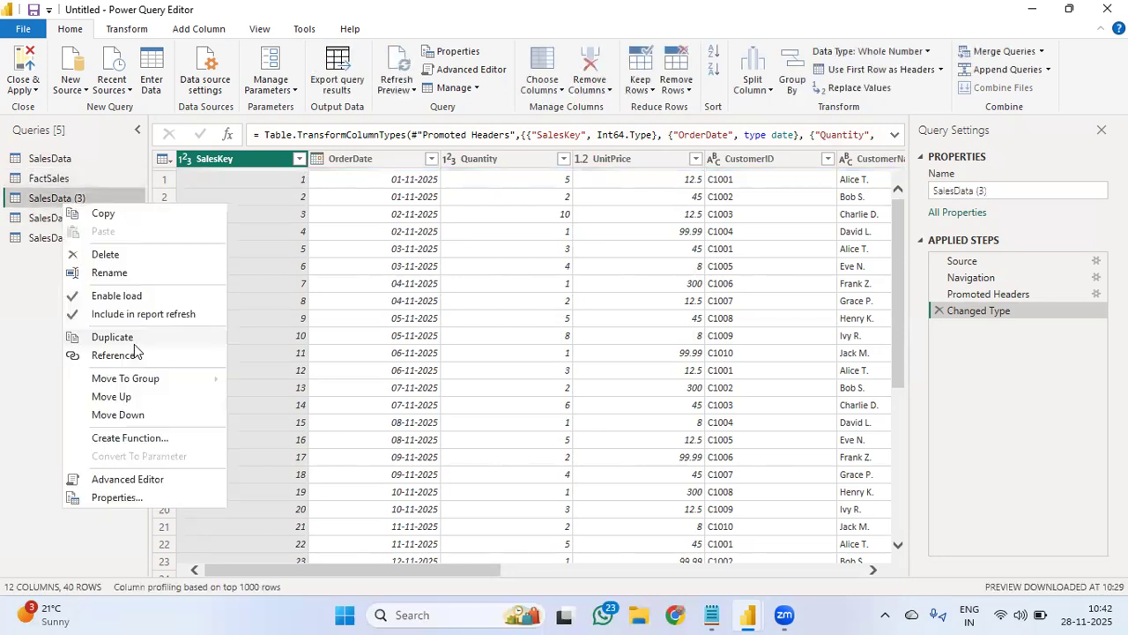
click(109, 274)
text(D)
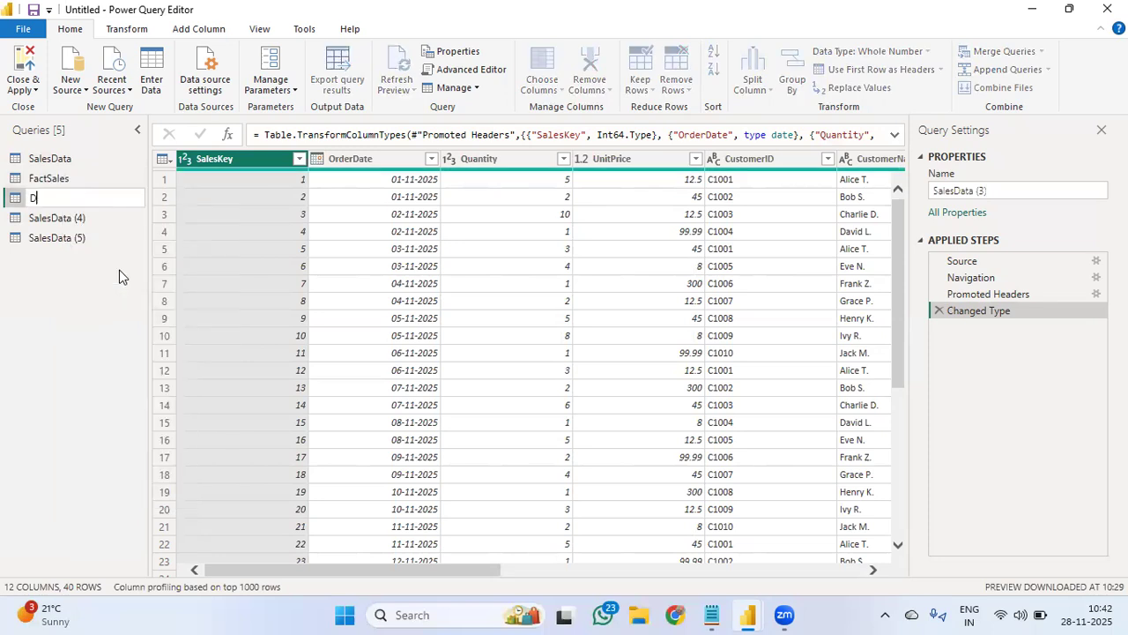
text(imProduct)
key(Return)
- Rename the SalesData (4) query to DimCustomer
click(60, 223)
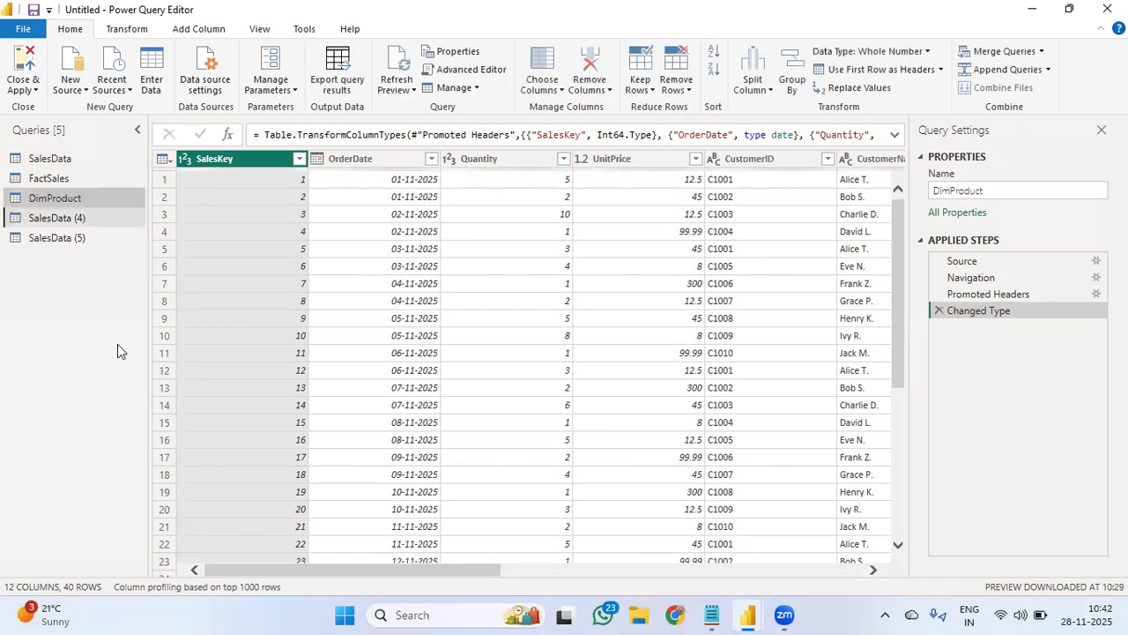
right_click(60, 224)
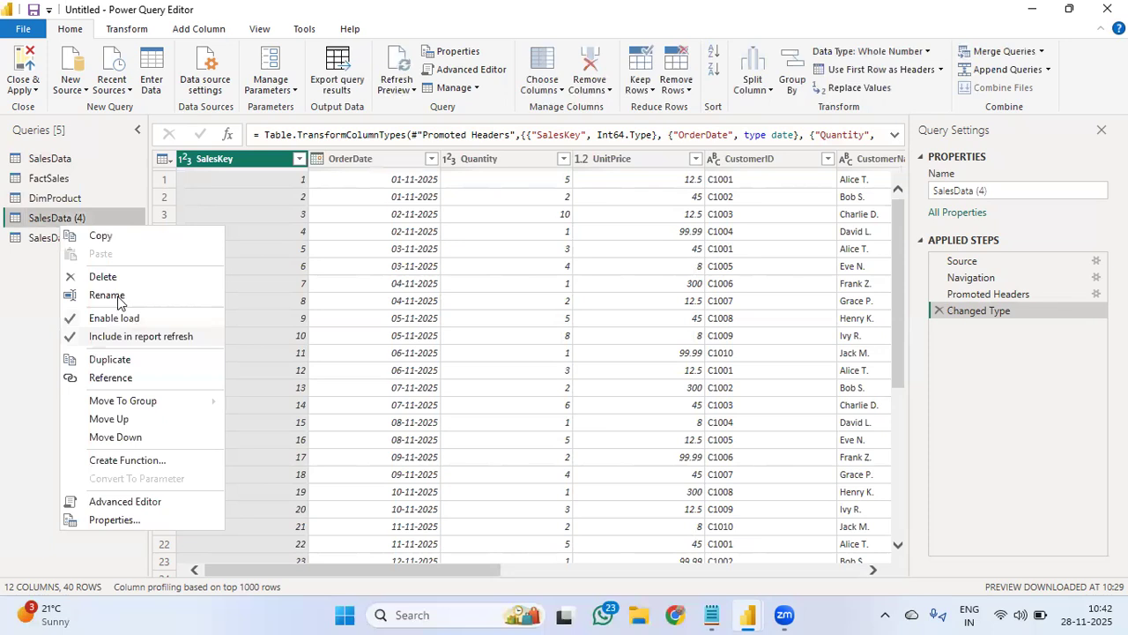
click(119, 300)
text(Dim)
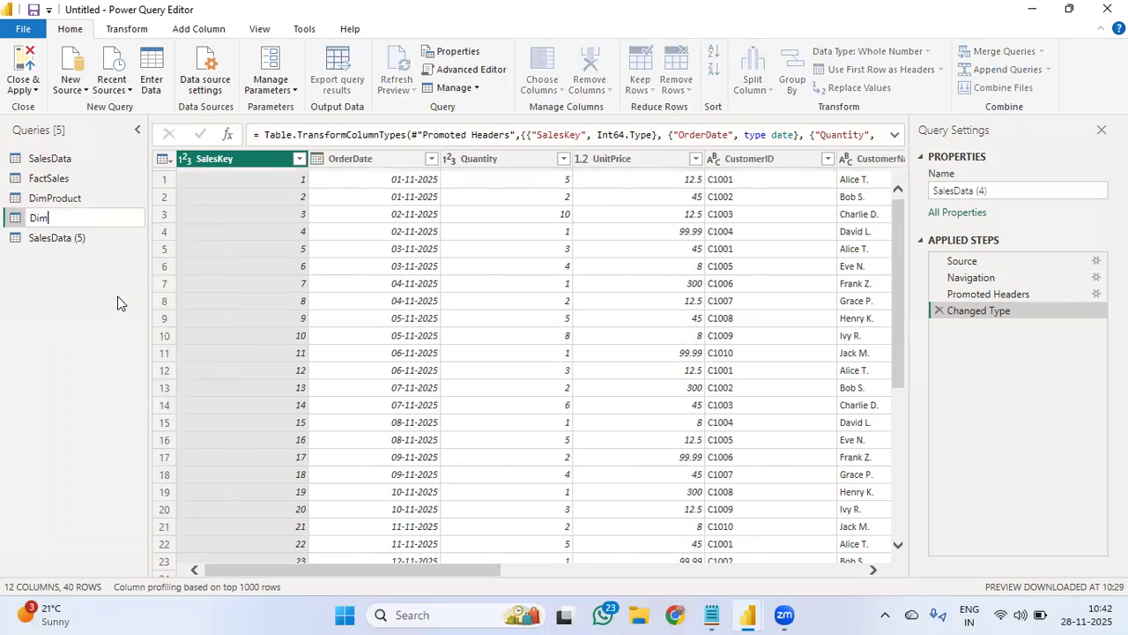
text(Cus)
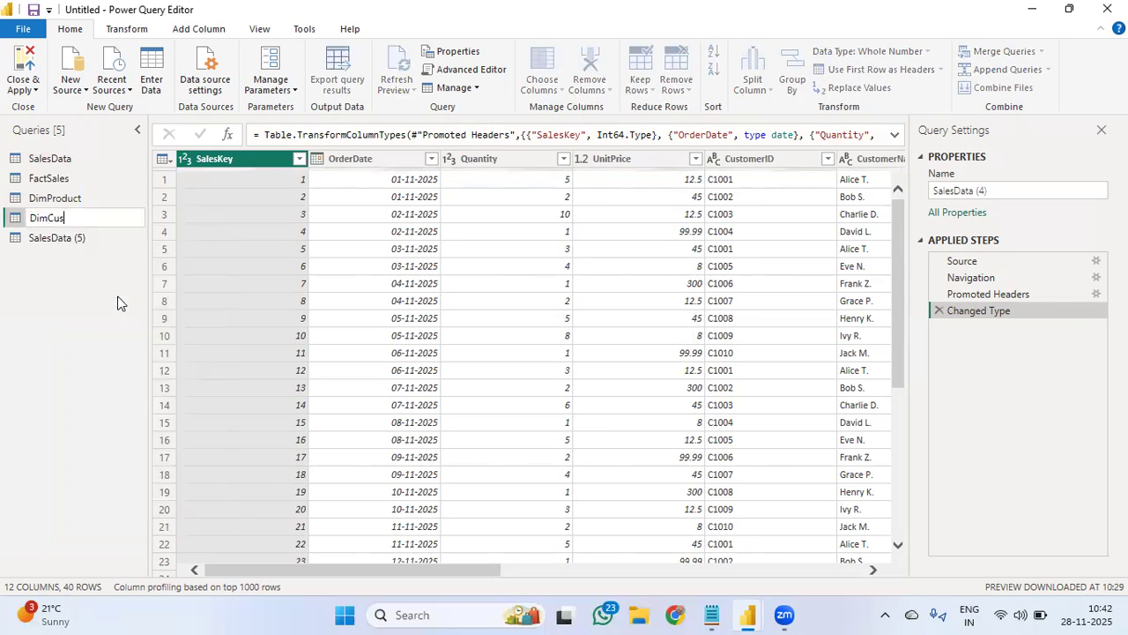
text(tomer)
key(Return)
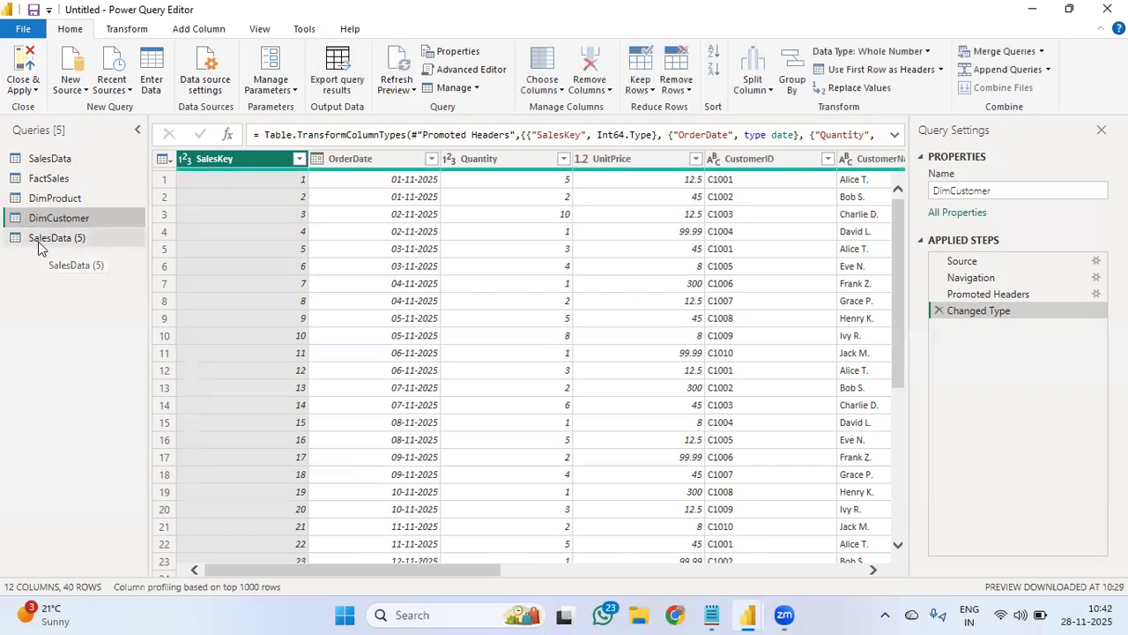
- Rename the SalesData (5) query to DimStore
right_click(38, 241)
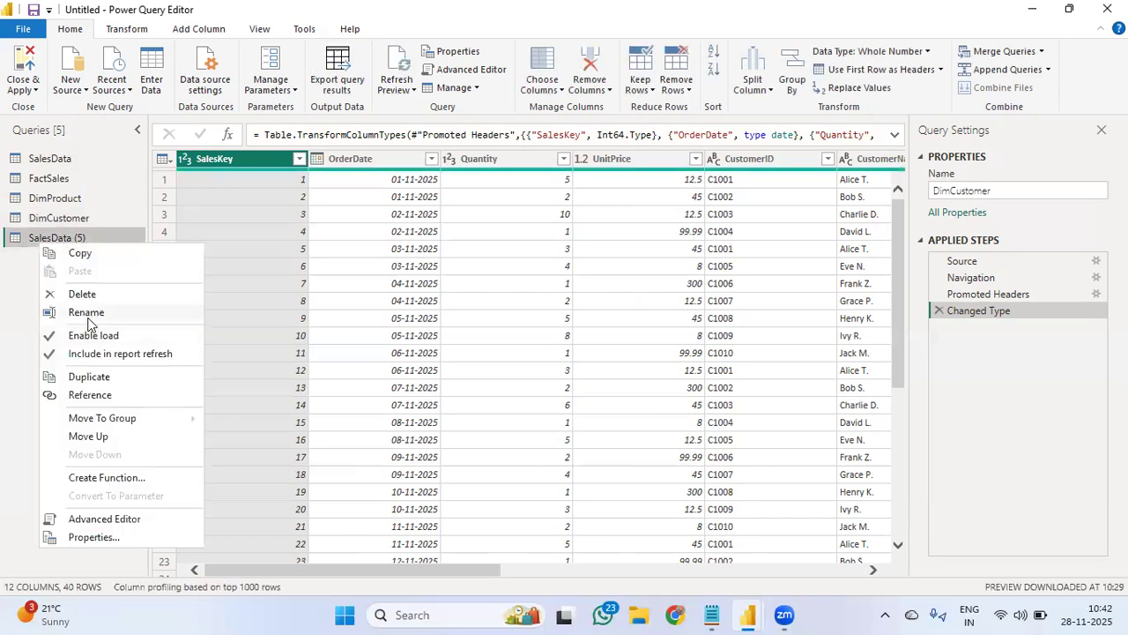
click(87, 319)
text(D)
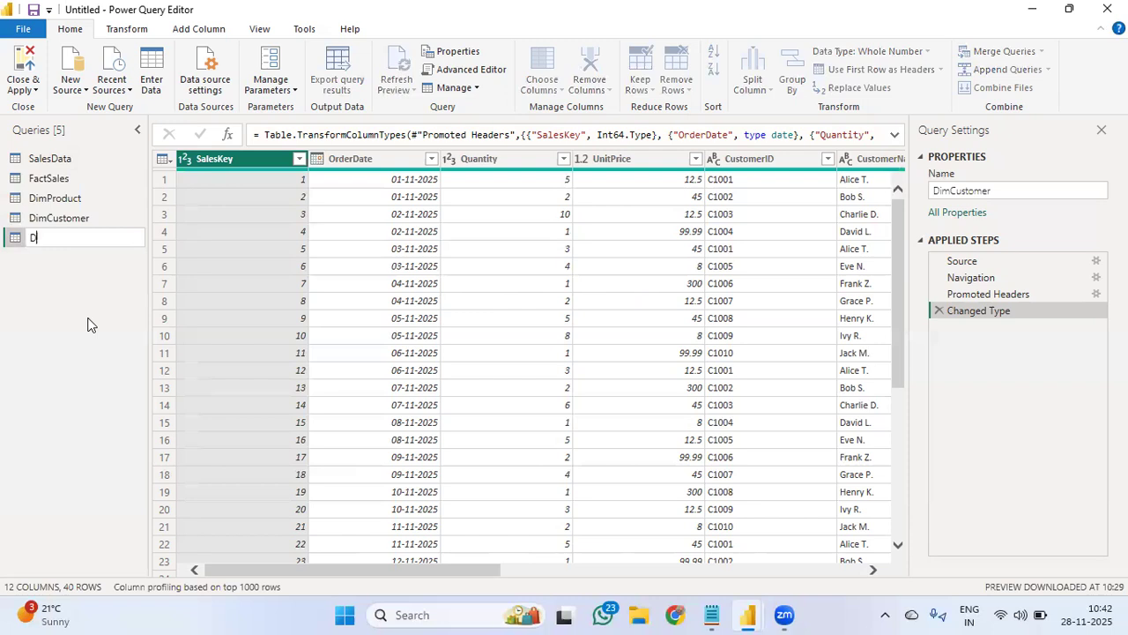
text(imStore)
key(Return)
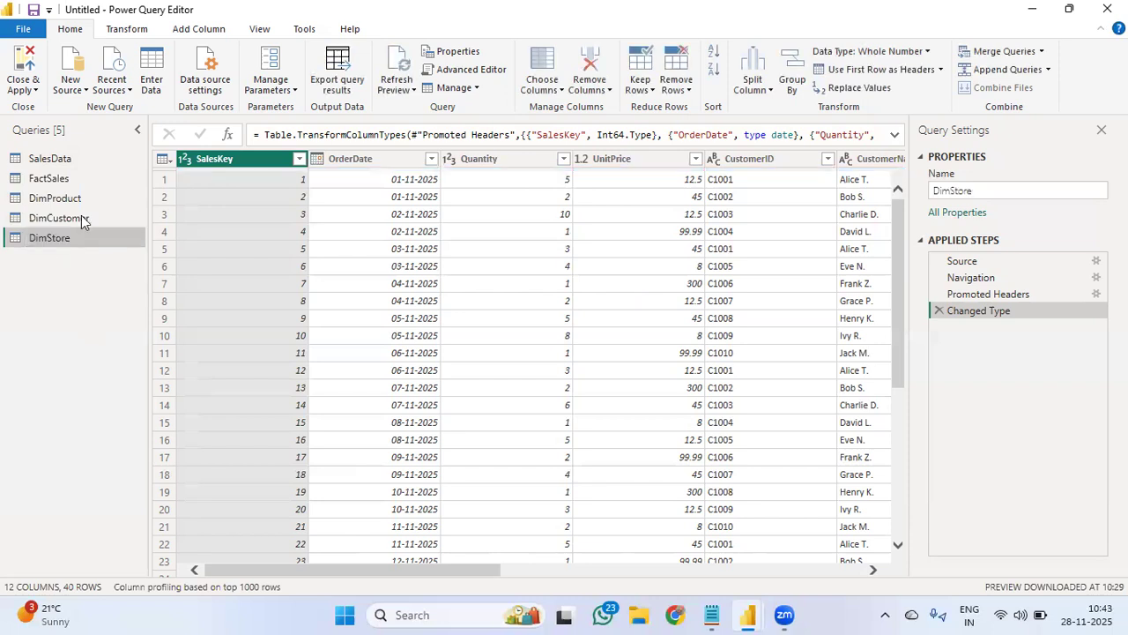
- In FactSales, keep only the SalesKey, OrderDate, Quantity, UnitPrice, CustomerID, ProductID and StoreID columns, removing all others
click(54, 179)
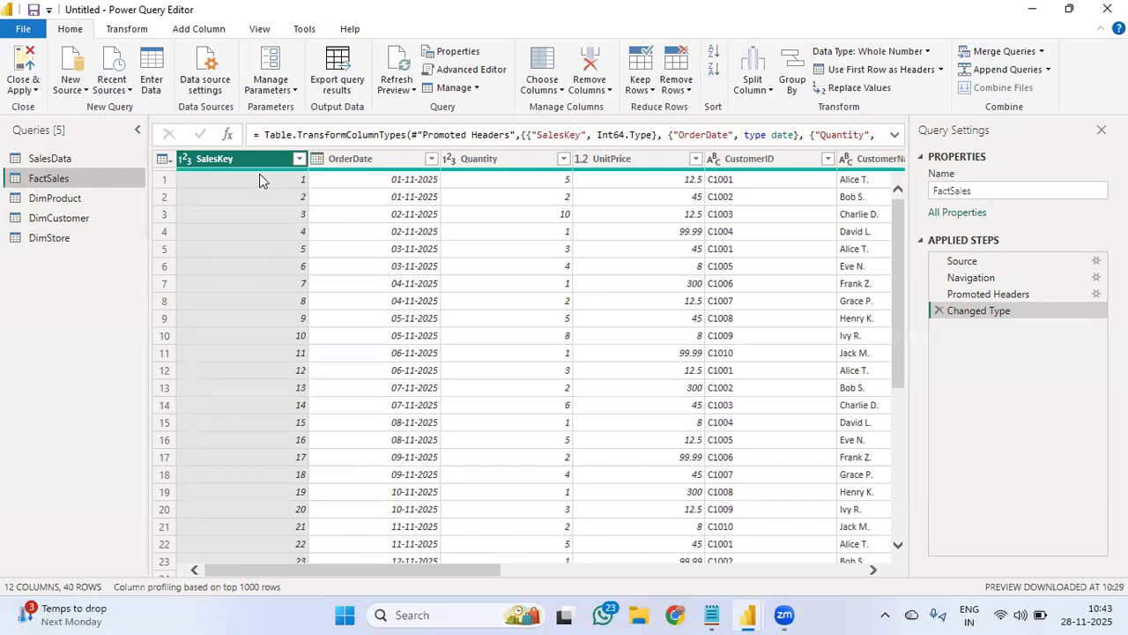
ctrl+click(359, 159)
ctrl+click(471, 160)
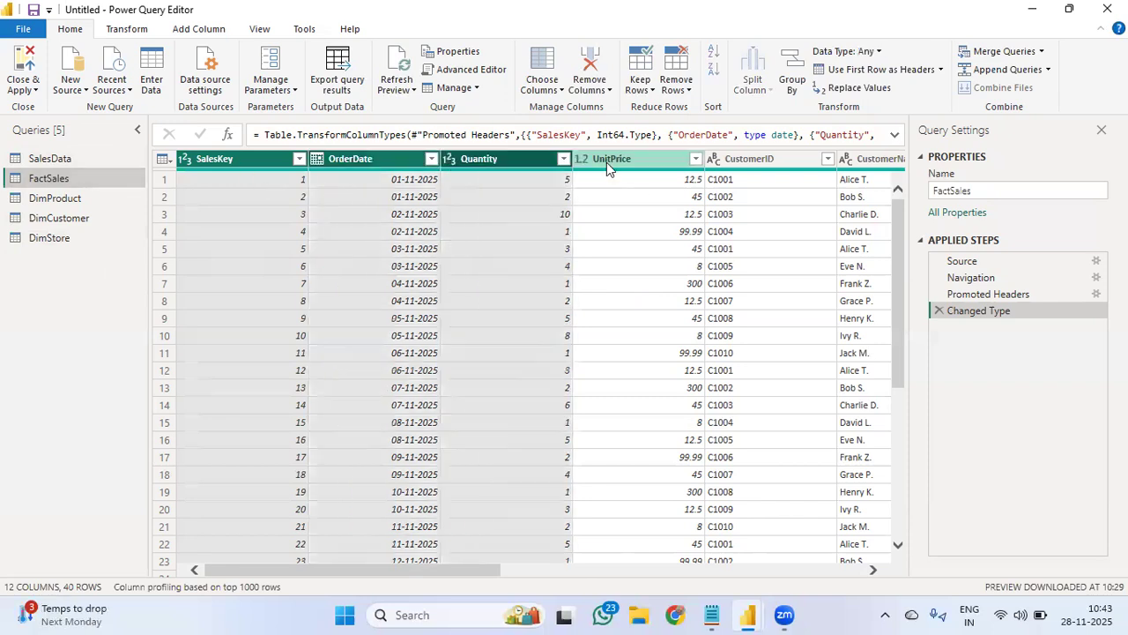
ctrl+click(678, 231)
scroll(635, 225, right, 3)
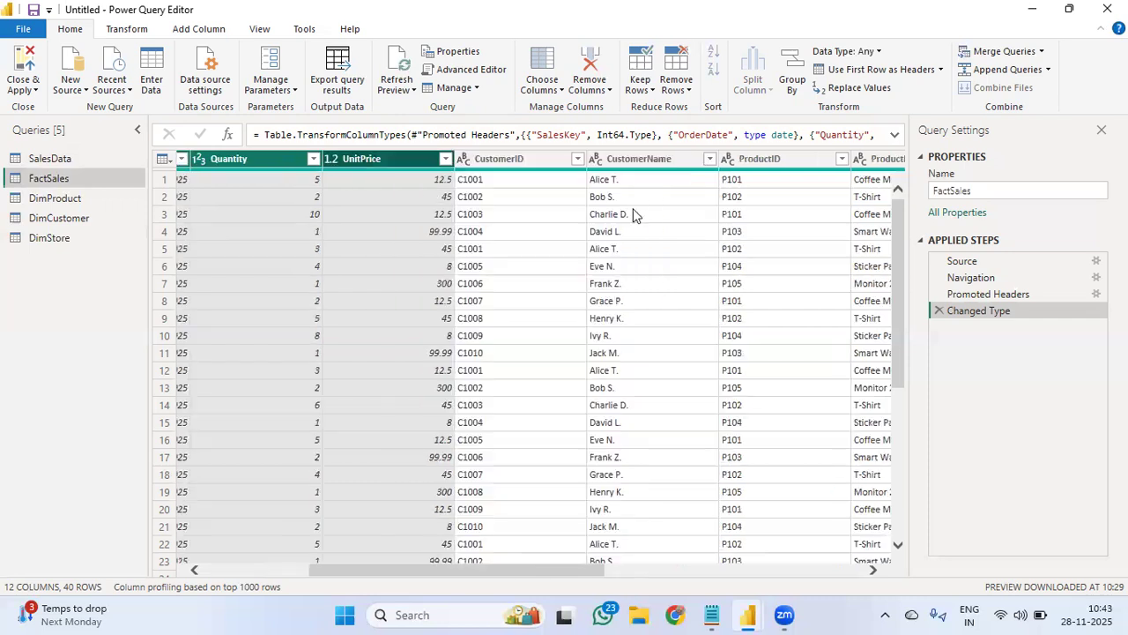
ctrl+click(498, 168)
scroll(595, 214, right, 1)
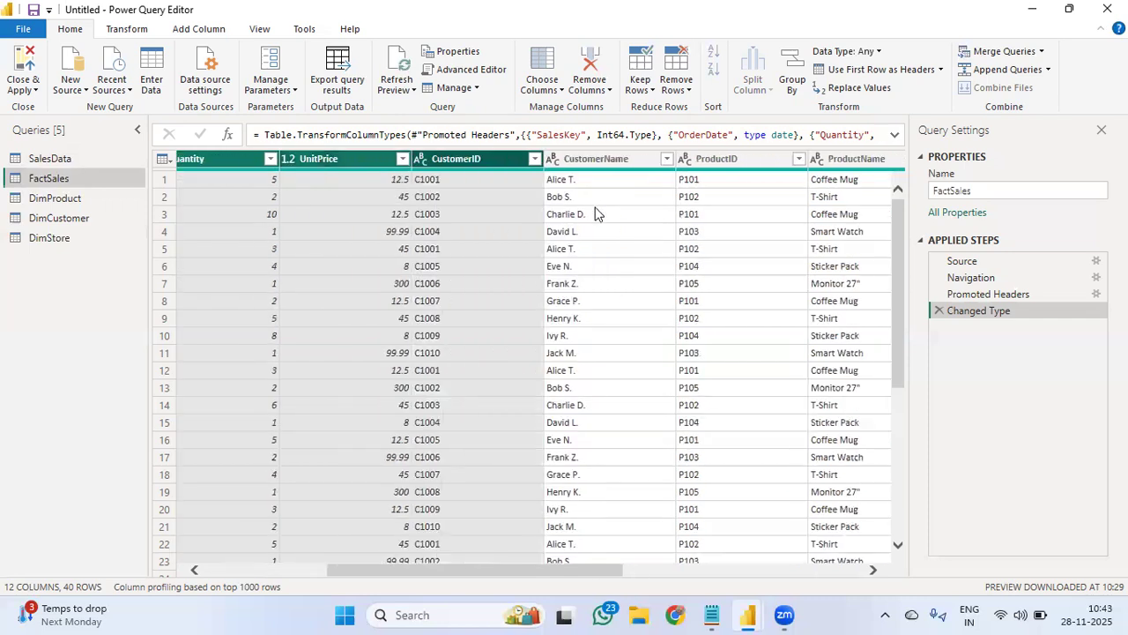
scroll(595, 214, right, 5)
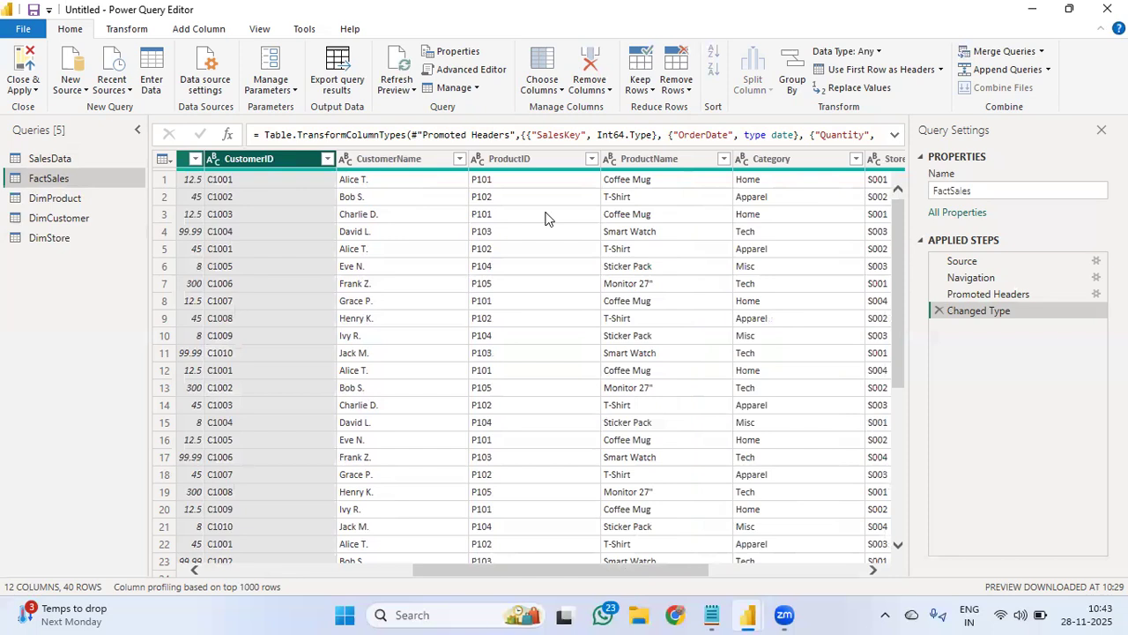
scroll(599, 236, right, 8)
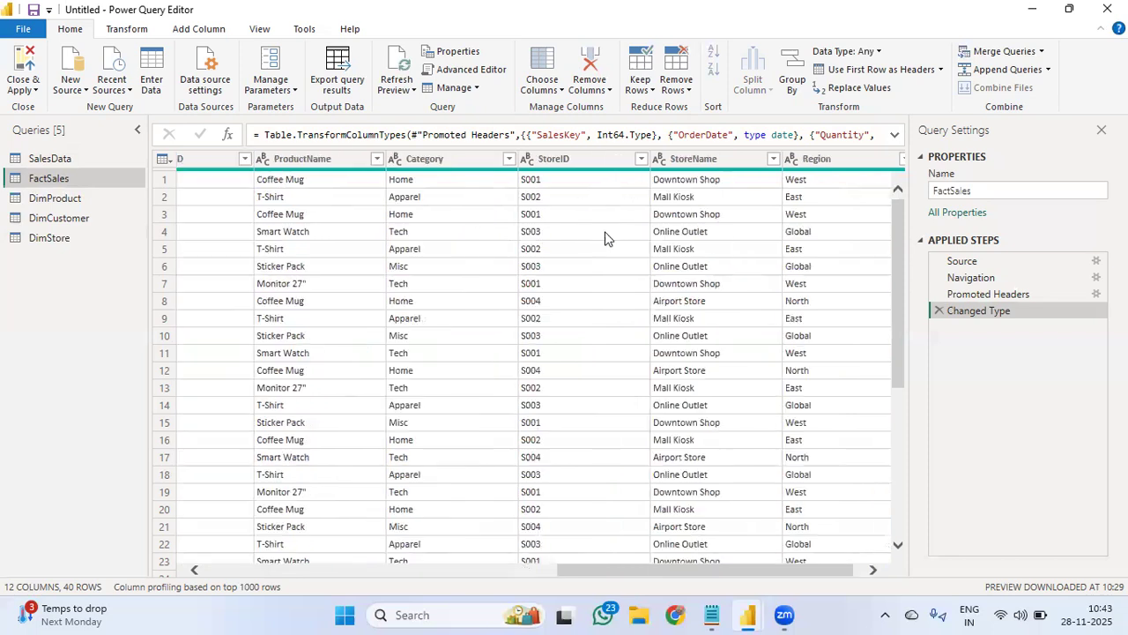
scroll(605, 238, right, 1)
scroll(507, 240, left, 15)
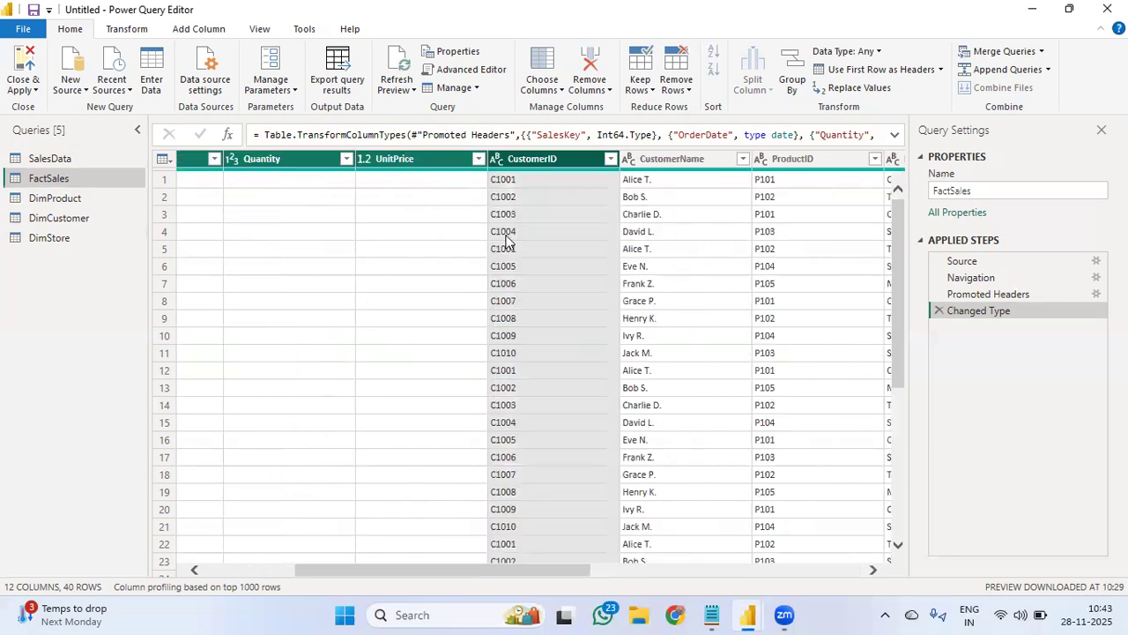
scroll(507, 240, left, 8)
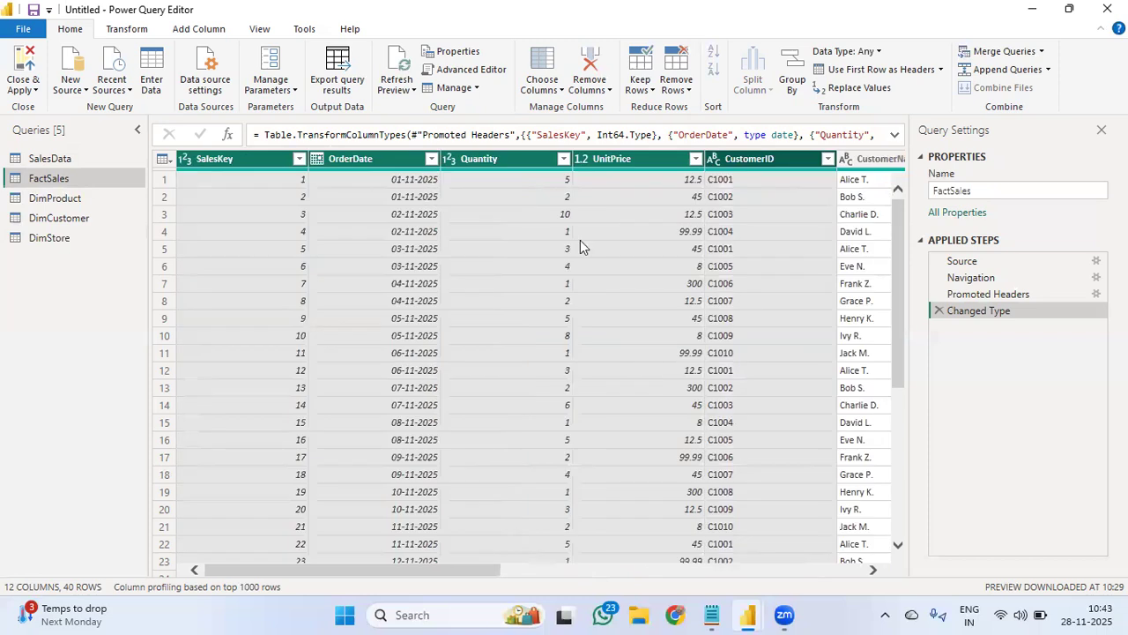
scroll(626, 229, right, 1)
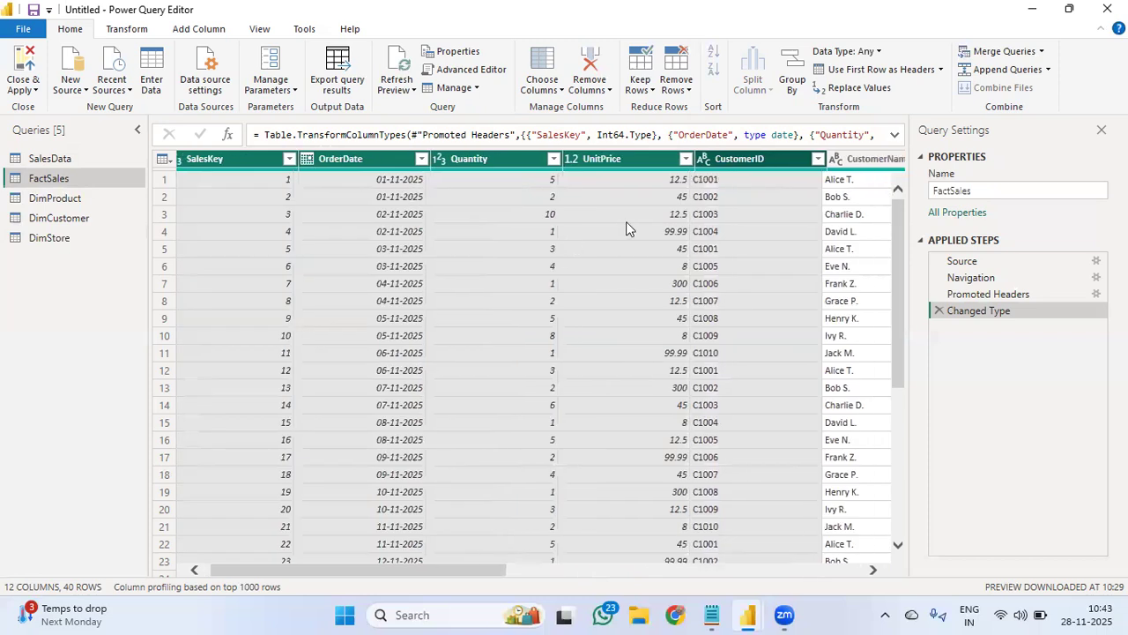
scroll(626, 228, right, 5)
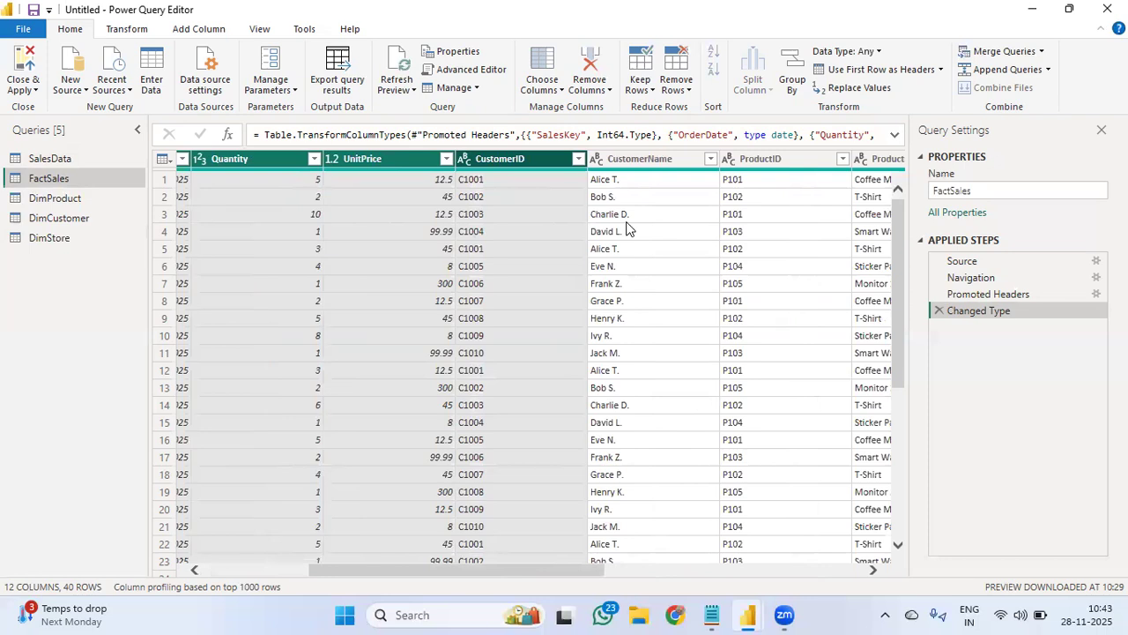
scroll(628, 227, right, 3)
scroll(510, 221, right, 2)
click(391, 163)
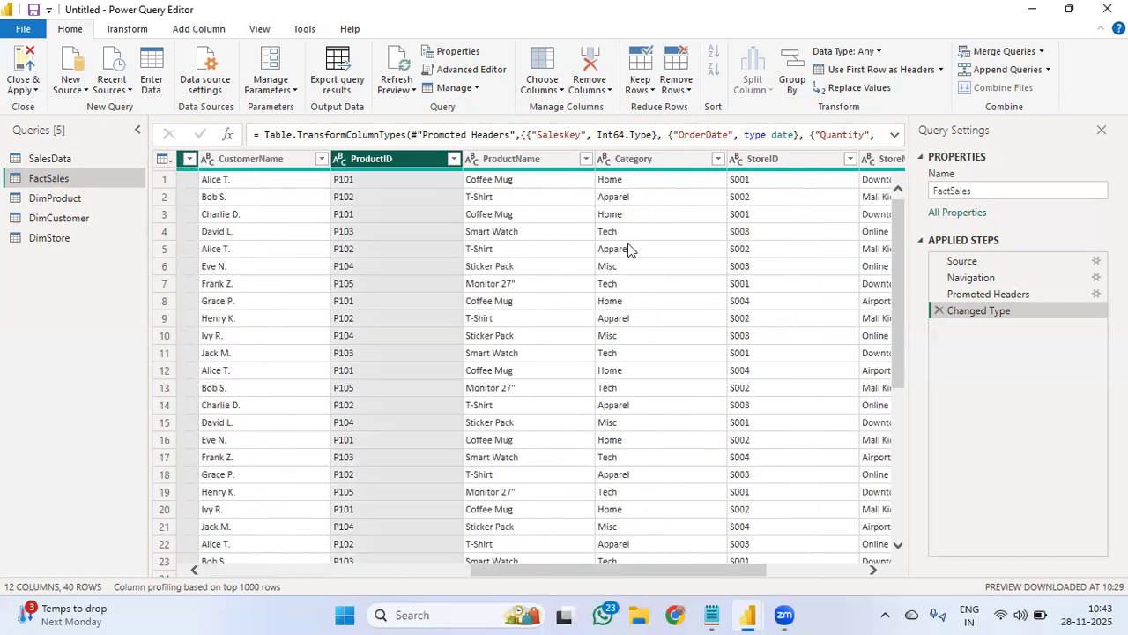
scroll(631, 251, right, 5)
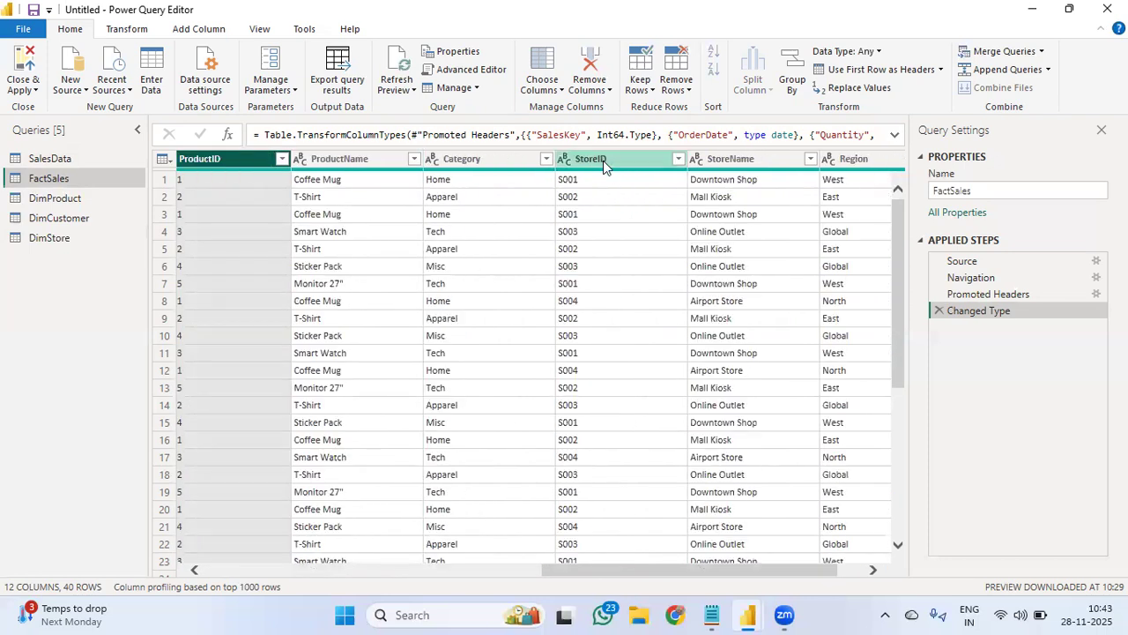
click(631, 265)
scroll(631, 264, right, 2)
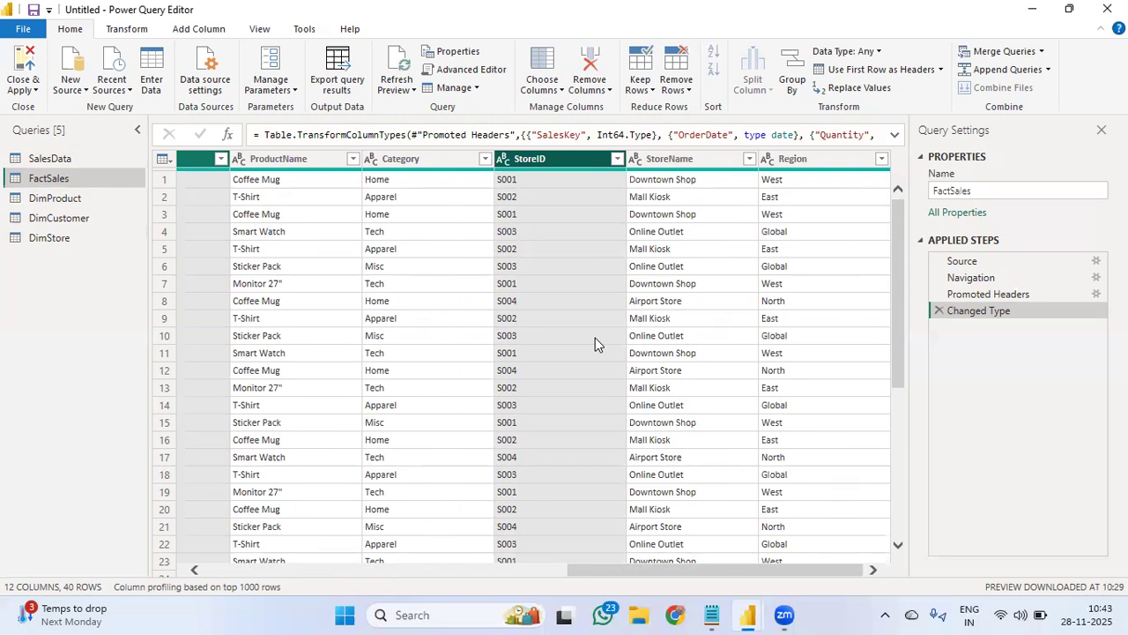
scroll(593, 206, left, 5)
click(593, 207)
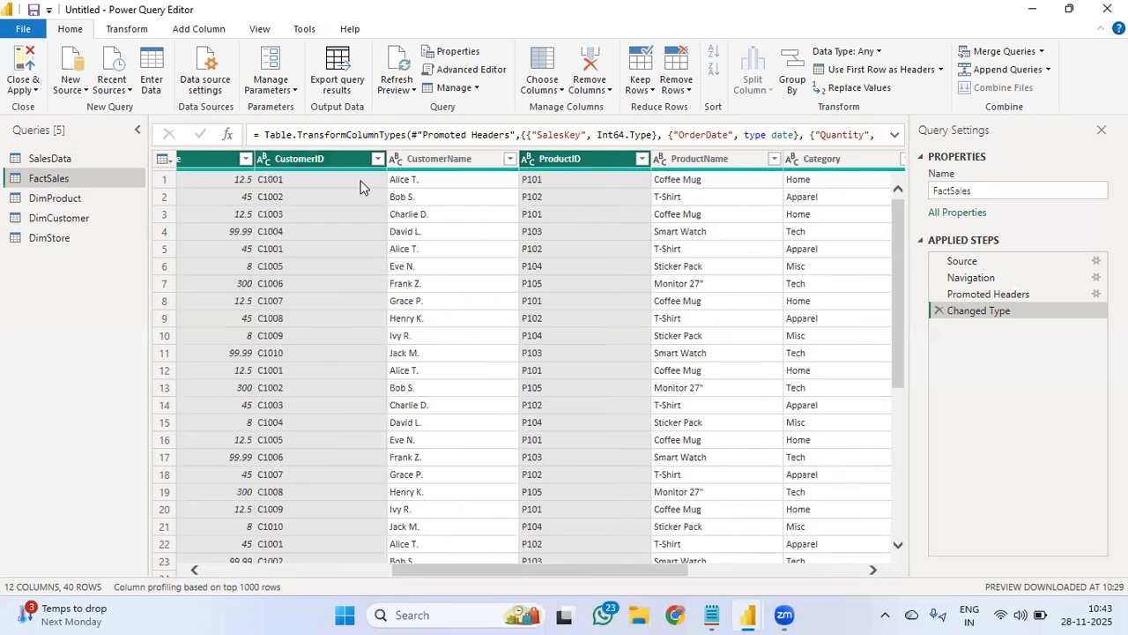
scroll(359, 186, left, 4)
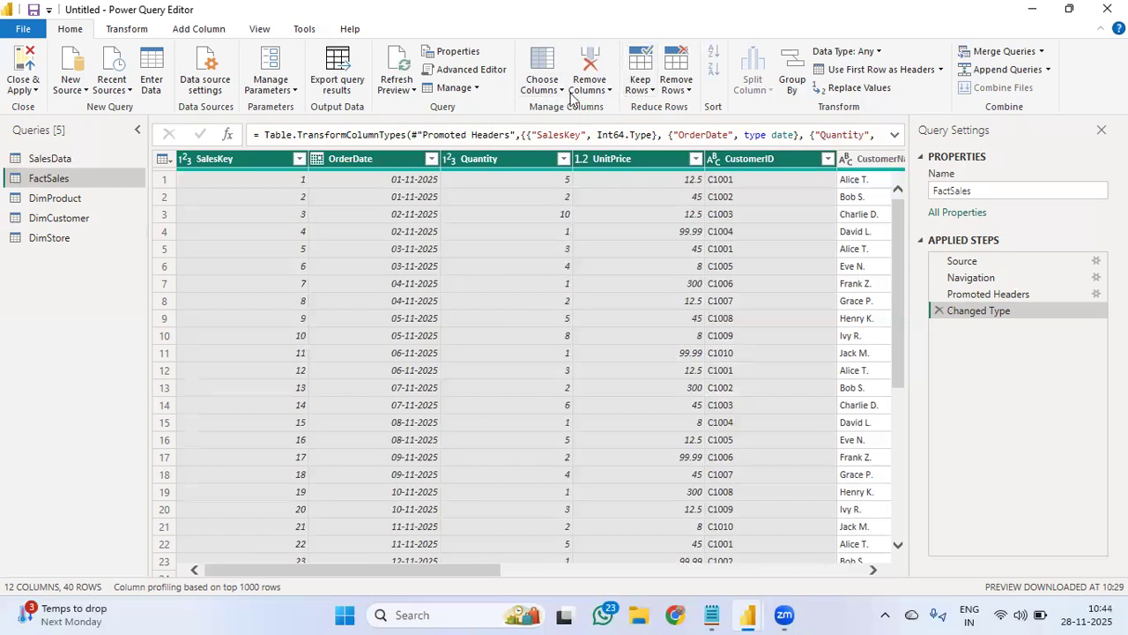
click(603, 94)
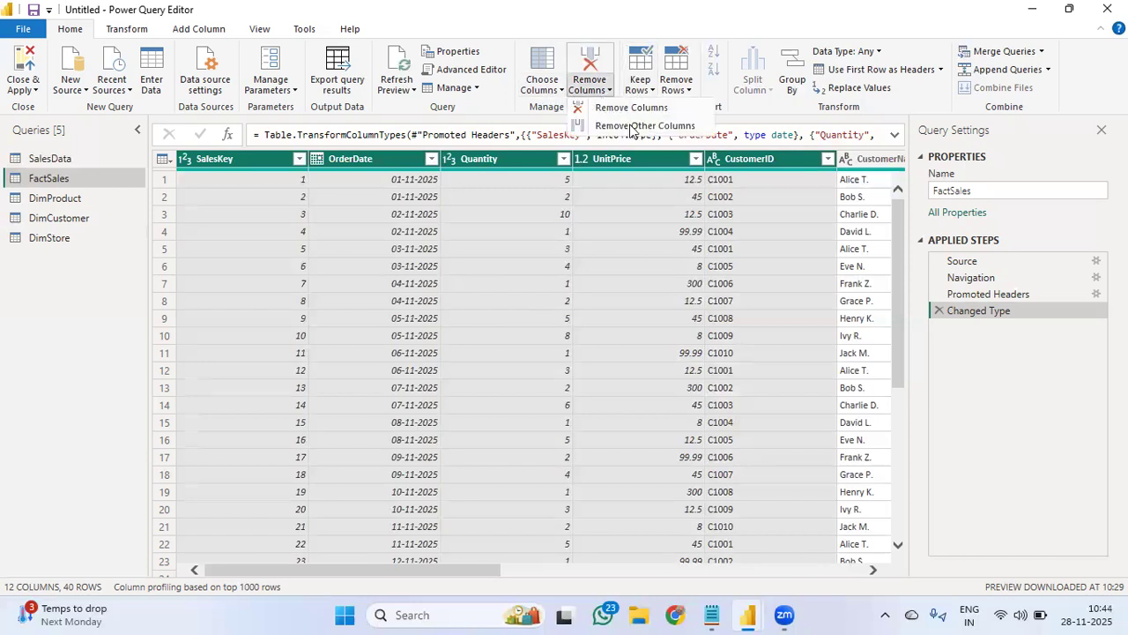
click(631, 126)
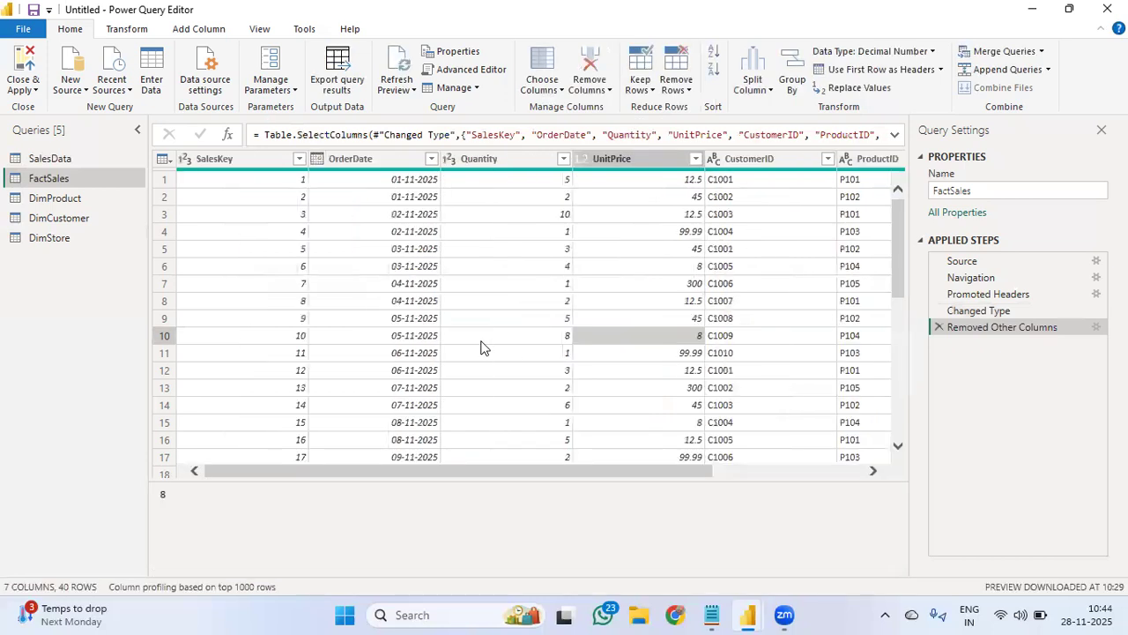
scroll(509, 304, right, 3)
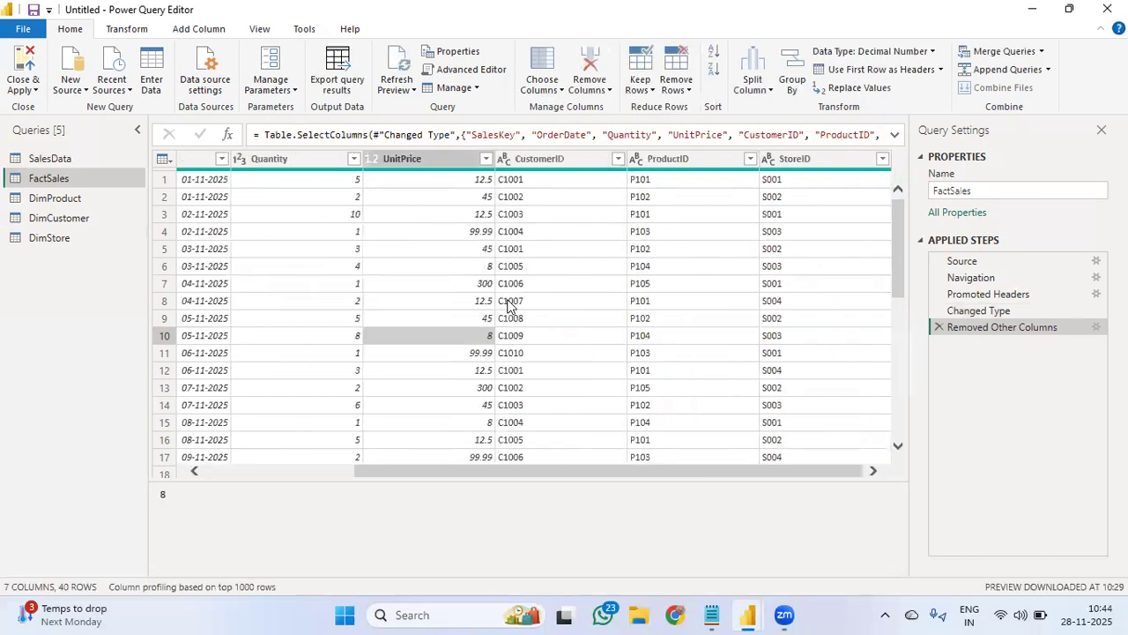
scroll(509, 304, left, 3)
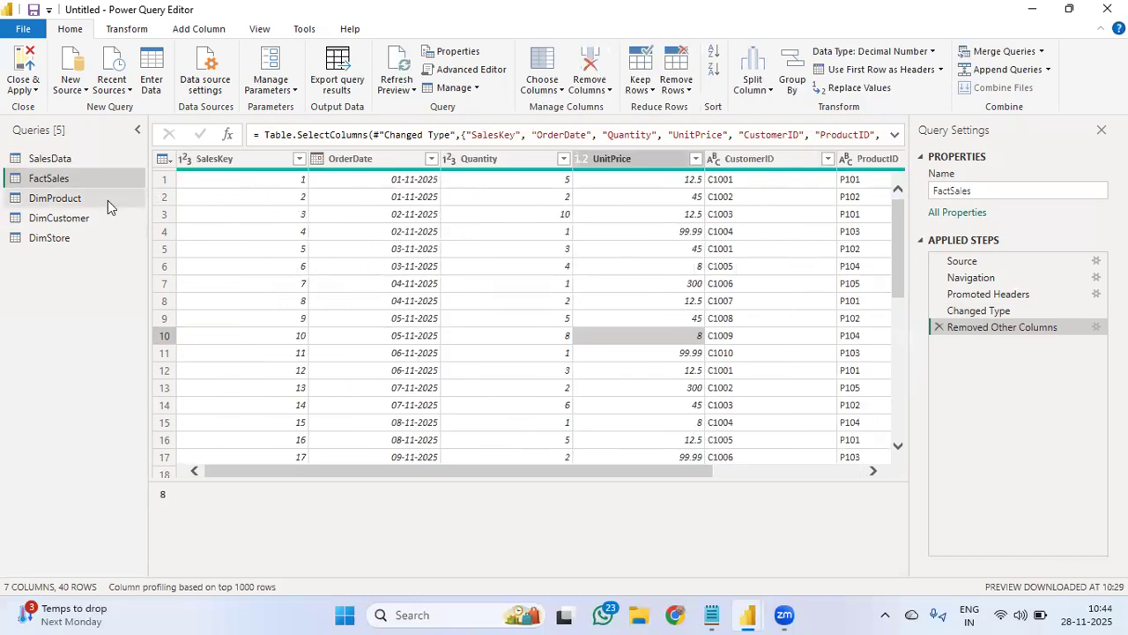
- In DimProduct, keep only the ProductID, ProductName and Category columns, removing all others
click(108, 200)
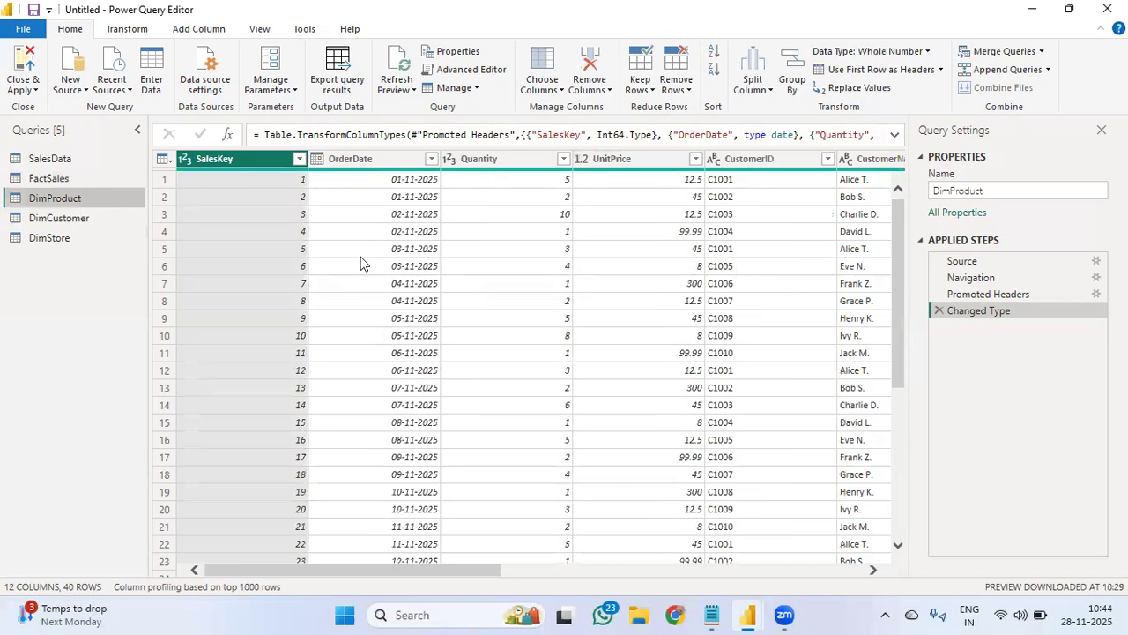
scroll(632, 300, right, 10)
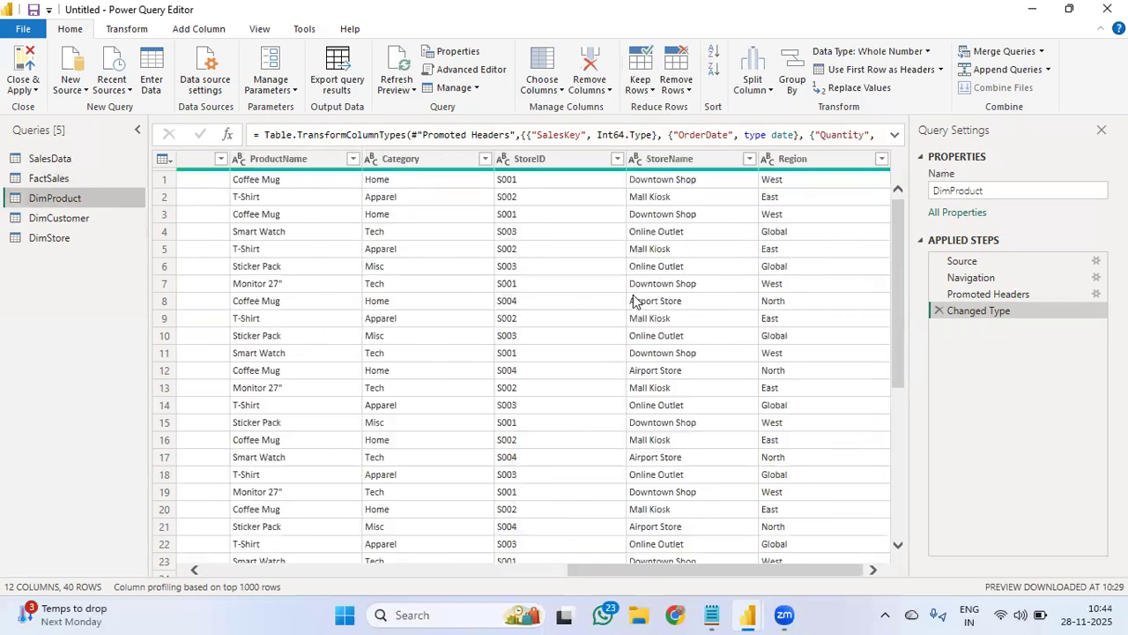
scroll(633, 300, left, 3)
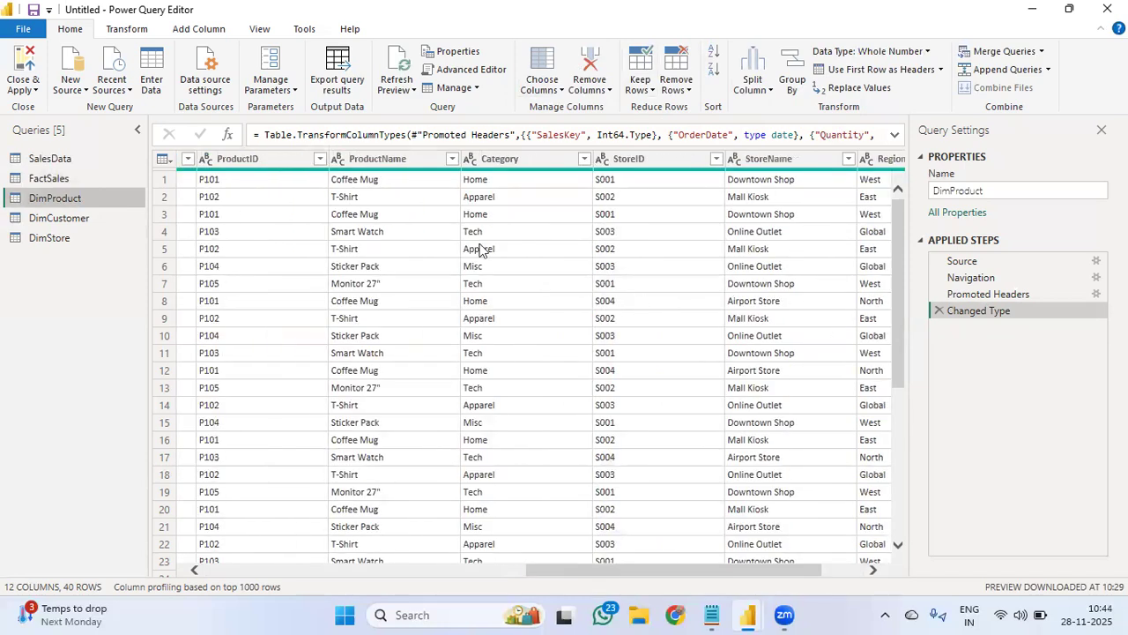
click(284, 167)
ctrl+click(347, 166)
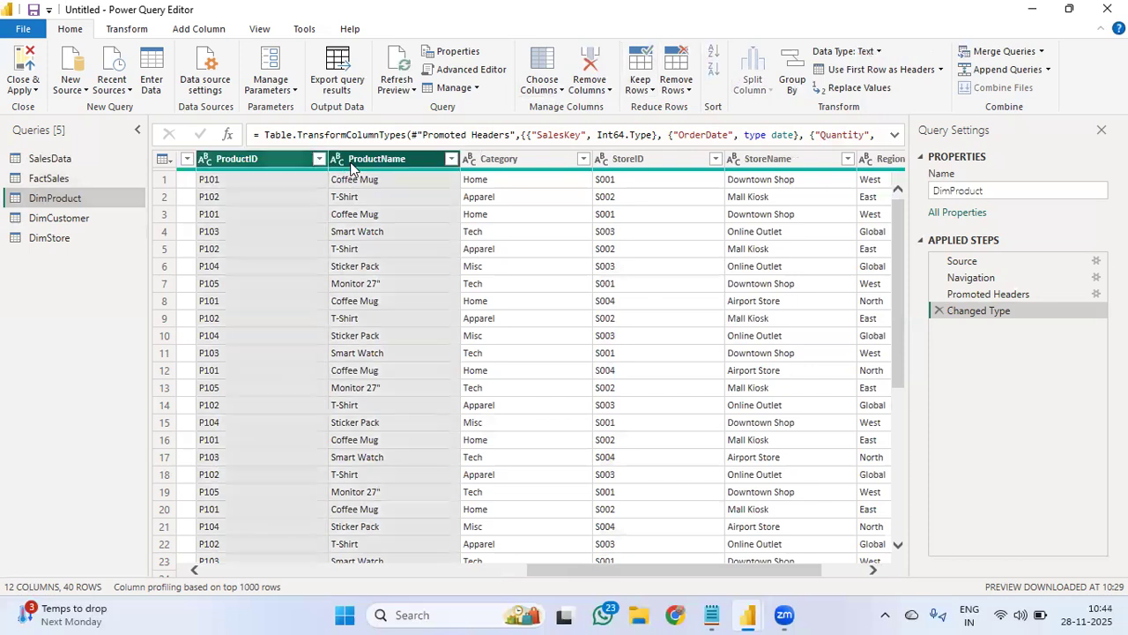
ctrl+click(472, 165)
scroll(453, 239, left, 2)
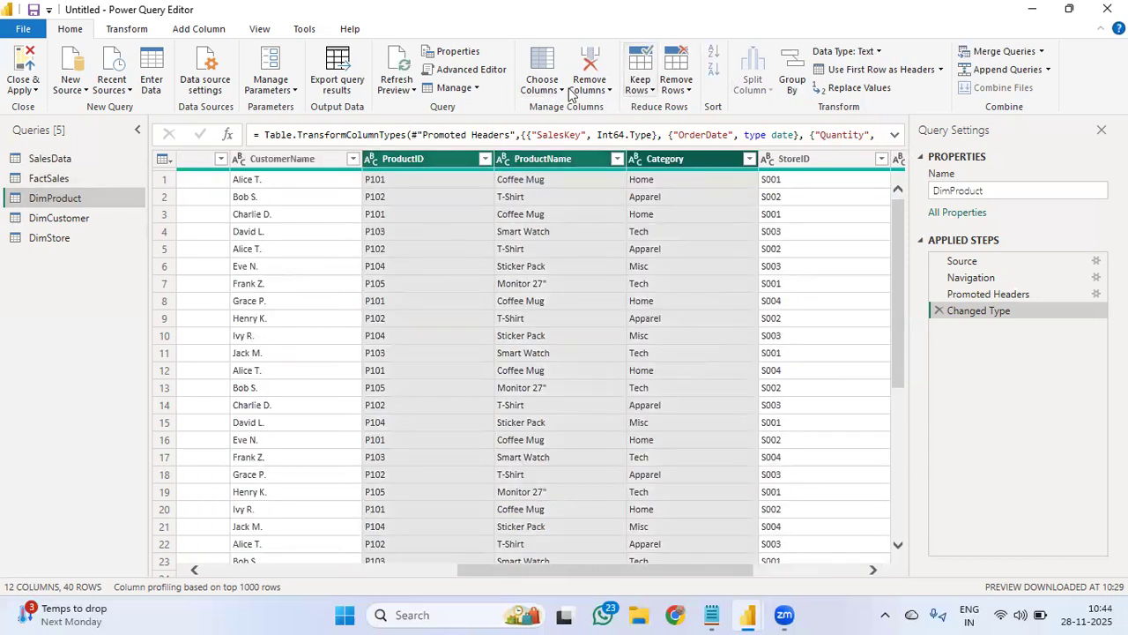
click(609, 90)
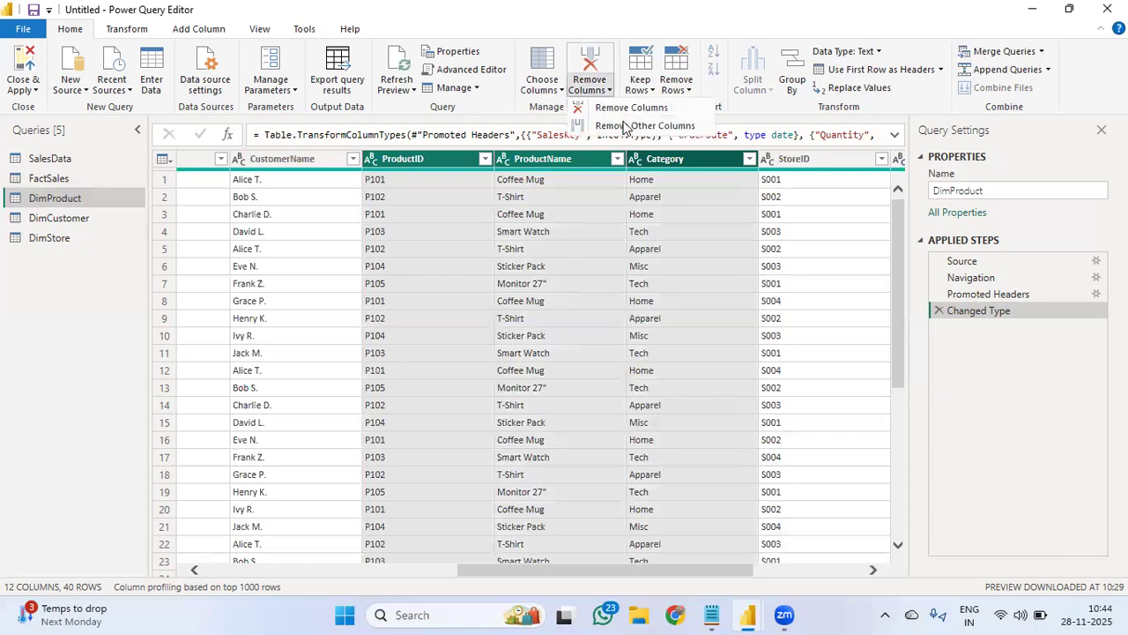
click(629, 126)
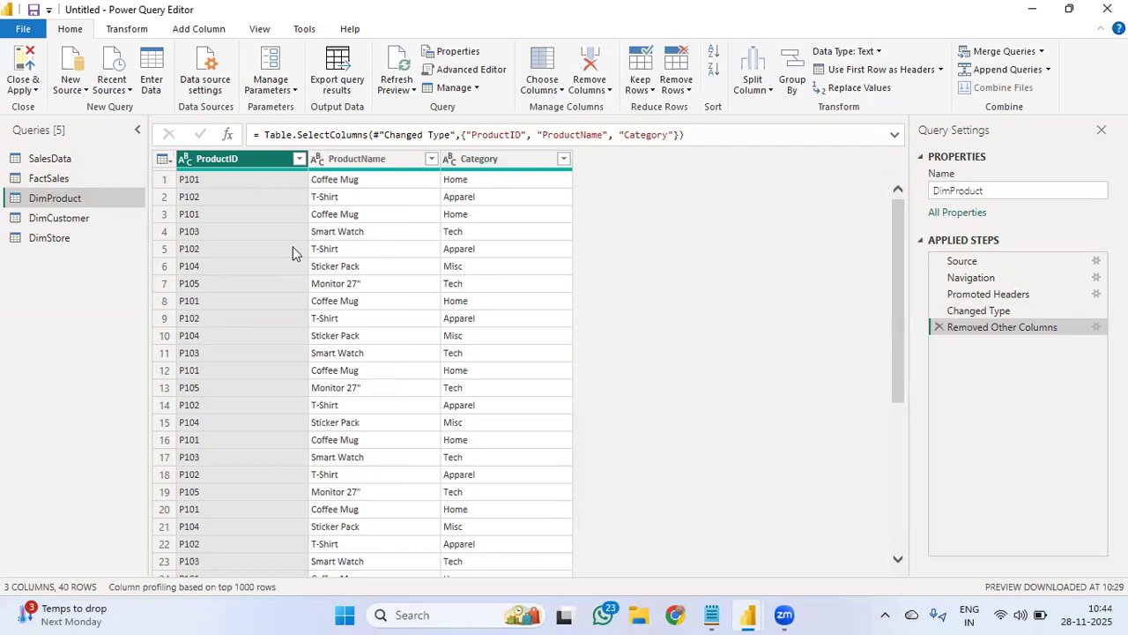
- Examine the DimProduct rows for repeated product entries across ProductID, ProductName and Category
scroll(238, 281, down, 1)
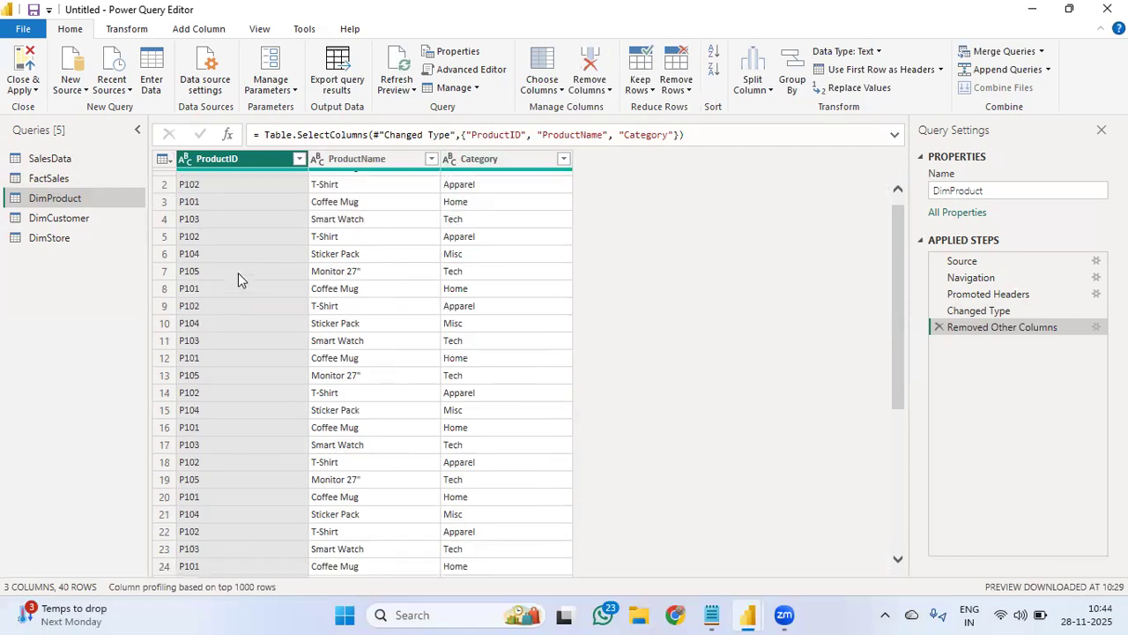
scroll(238, 274, up, 1)
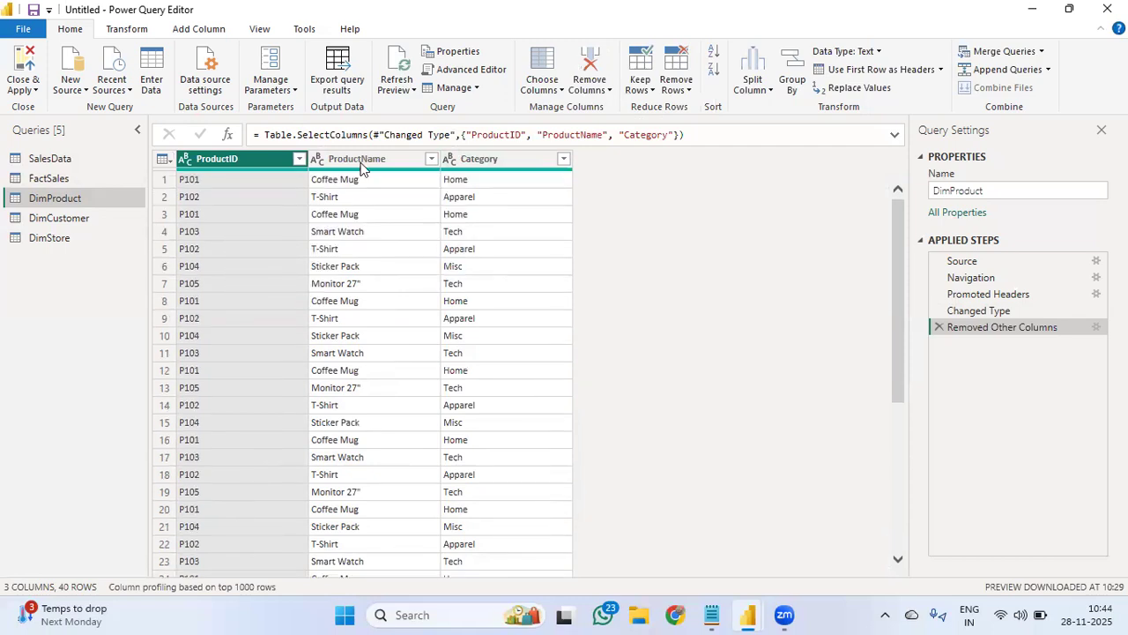
ctrl+click(423, 164)
ctrl+click(480, 165)
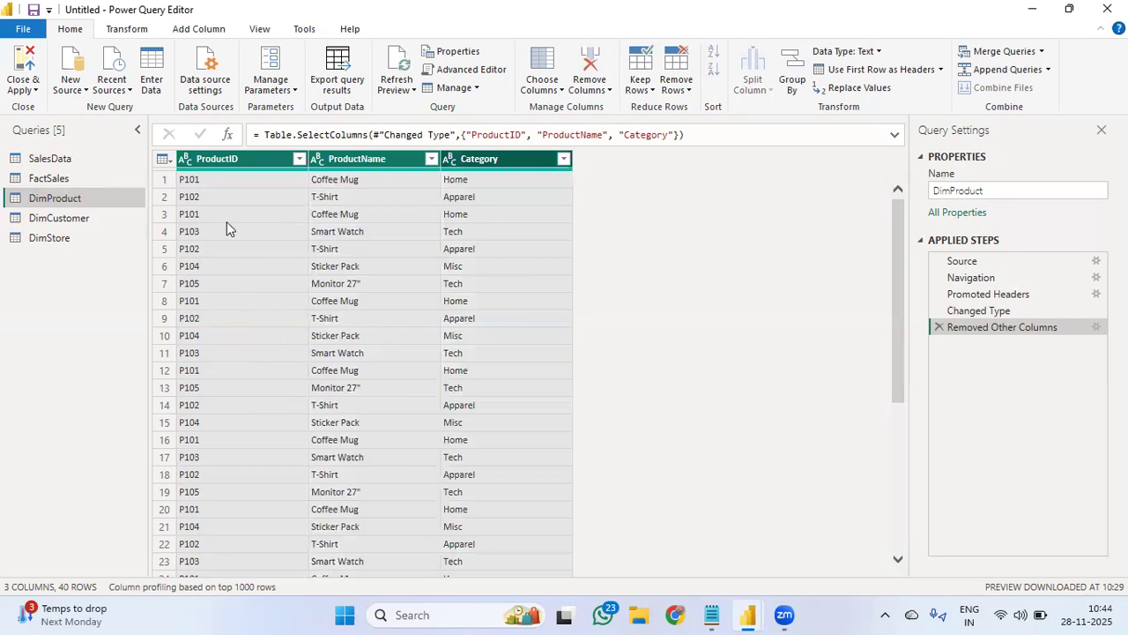
click(341, 183)
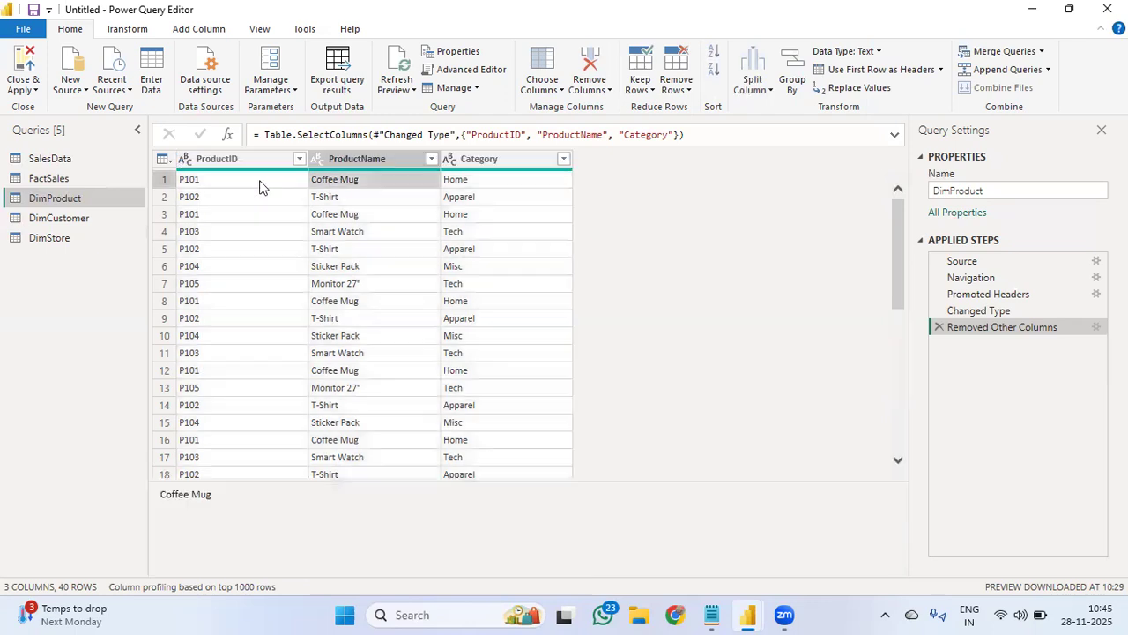
click(217, 186)
click(335, 214)
click(212, 219)
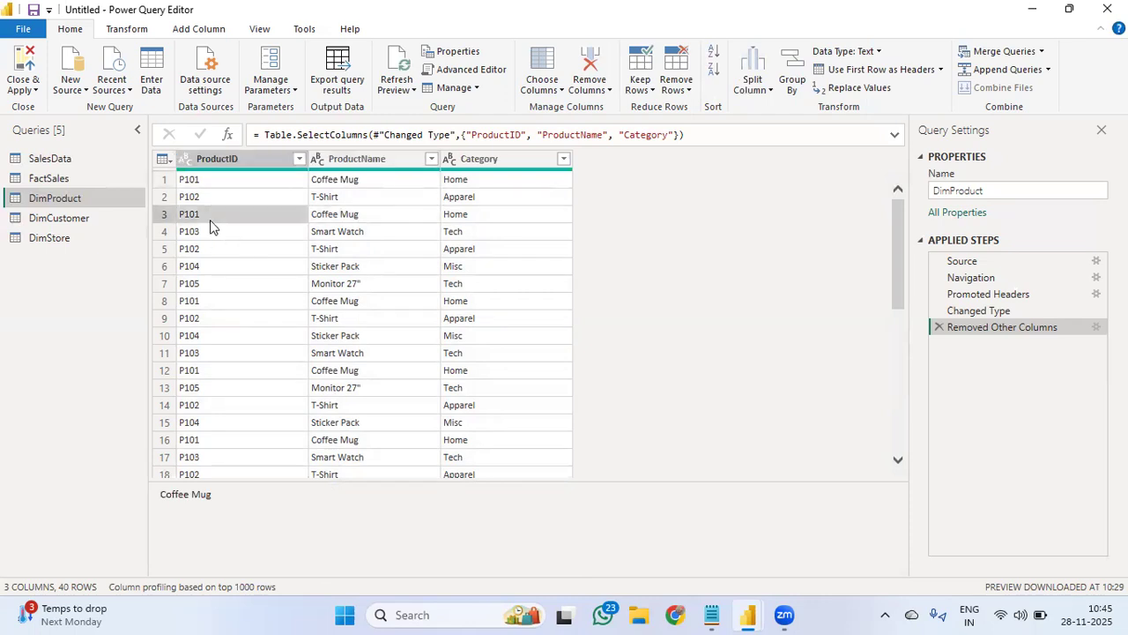
click(202, 181)
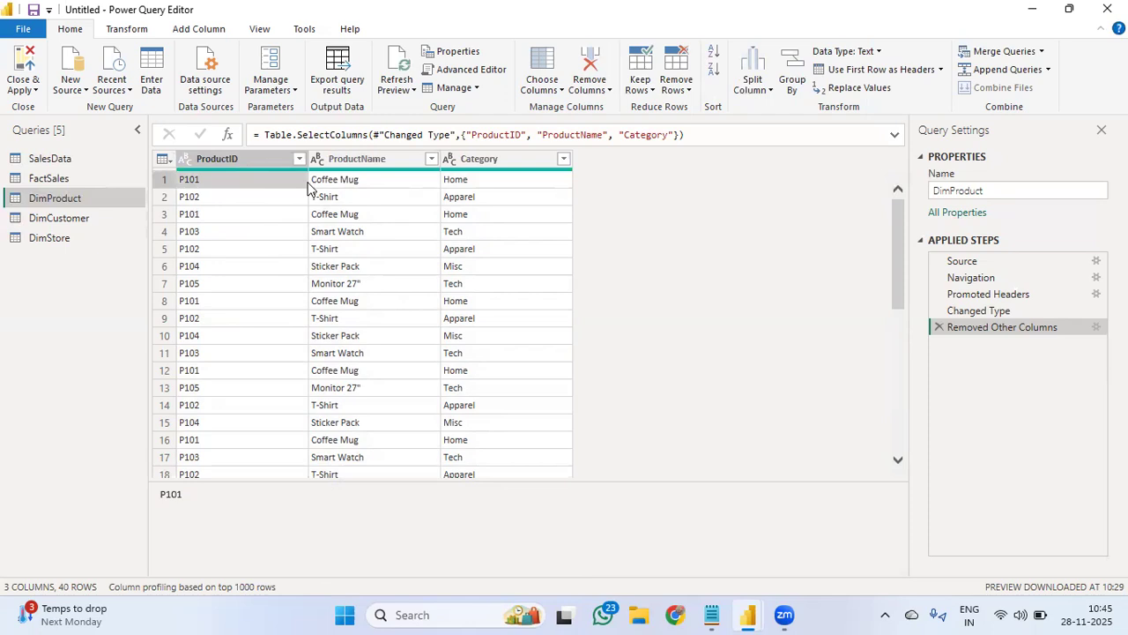
click(363, 184)
click(455, 185)
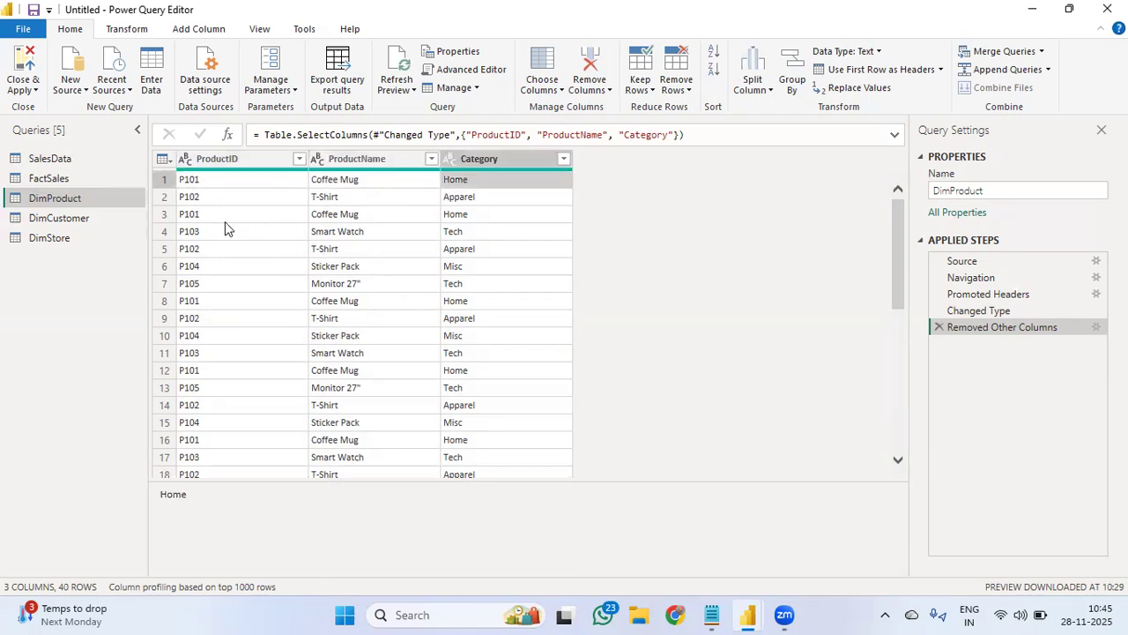
click(291, 215)
click(424, 220)
click(455, 220)
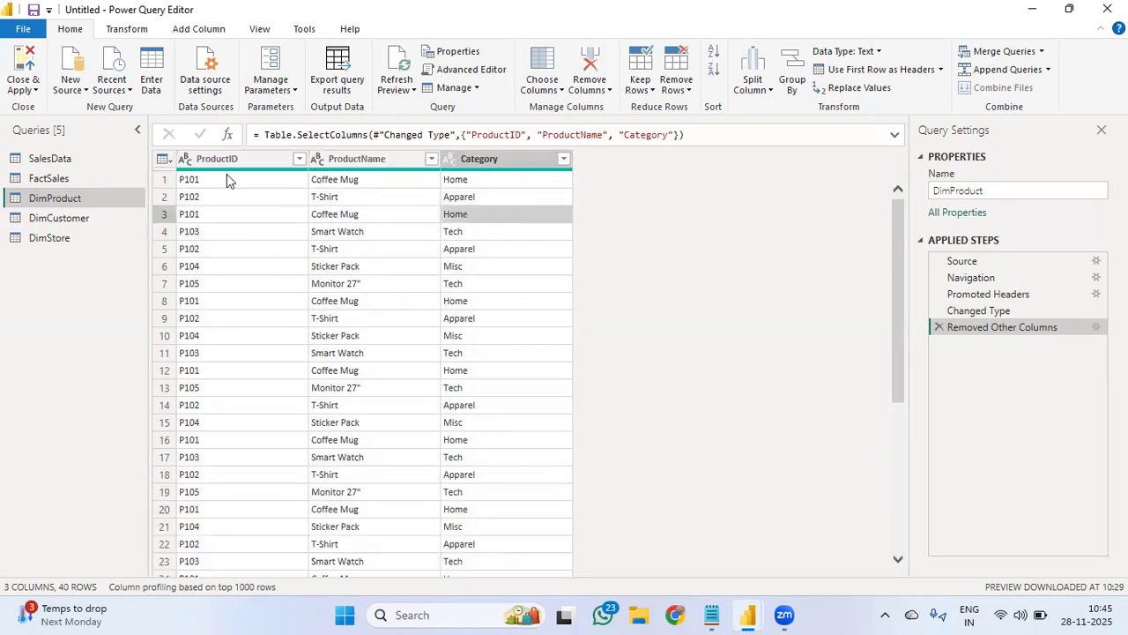
click(220, 185)
click(274, 218)
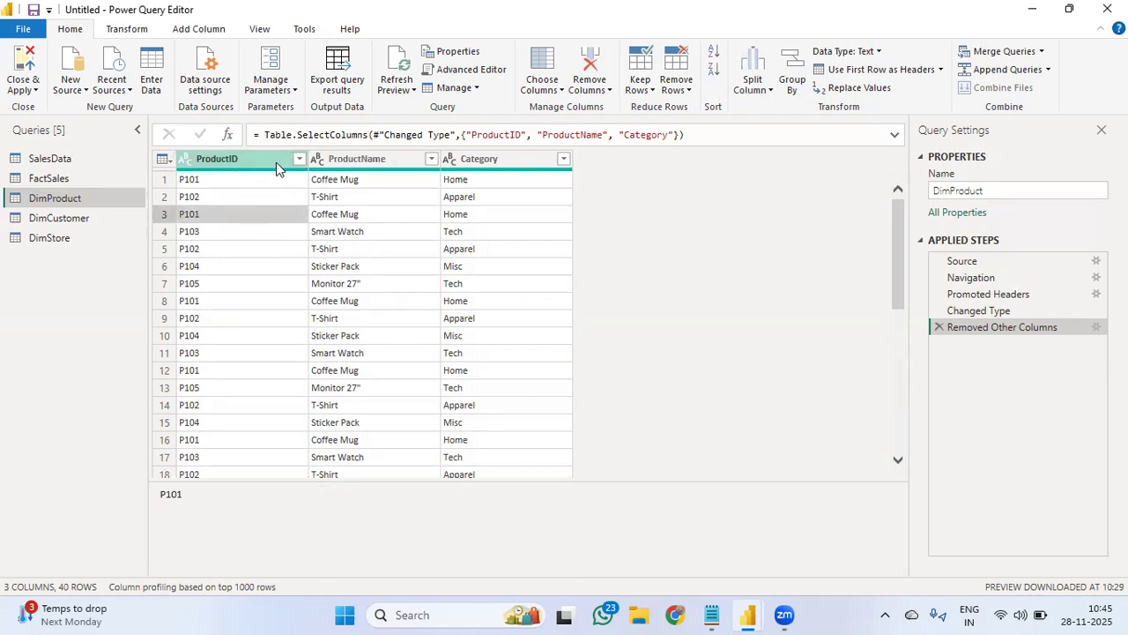
- Remove duplicate rows from DimProduct across the ProductID, ProductName and Category columns
click(248, 158)
ctrl+click(354, 159)
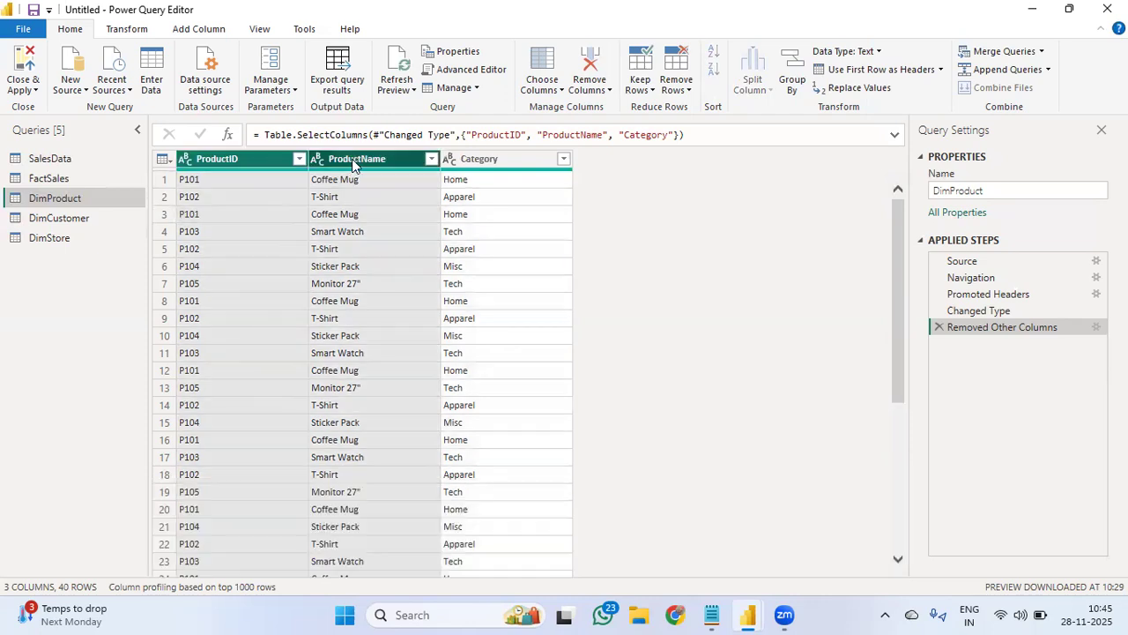
ctrl+click(476, 162)
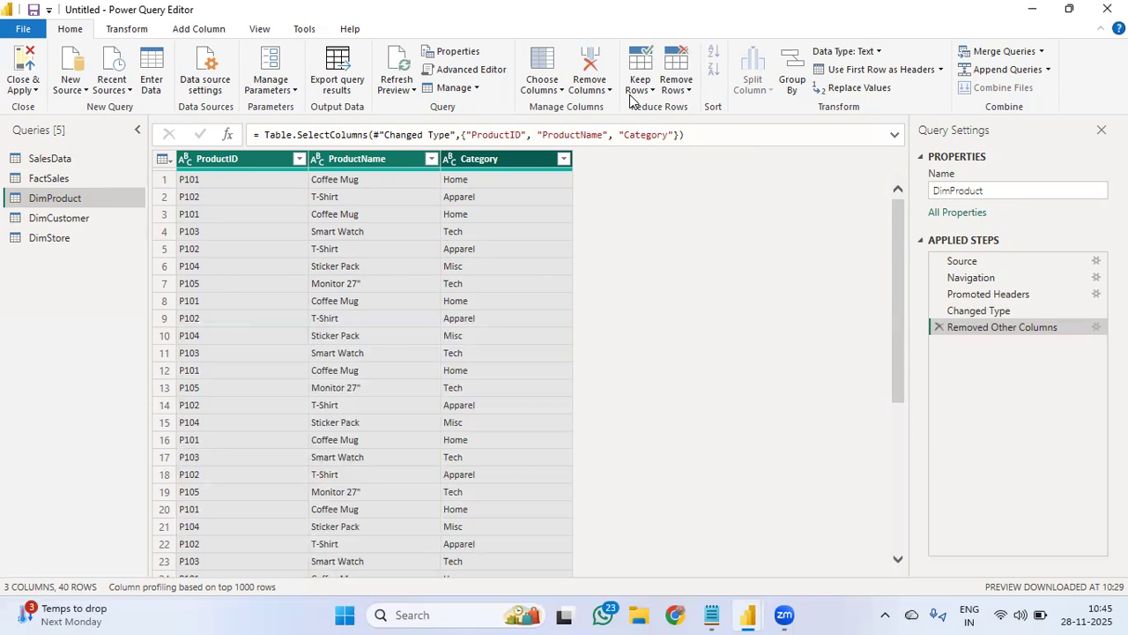
click(676, 83)
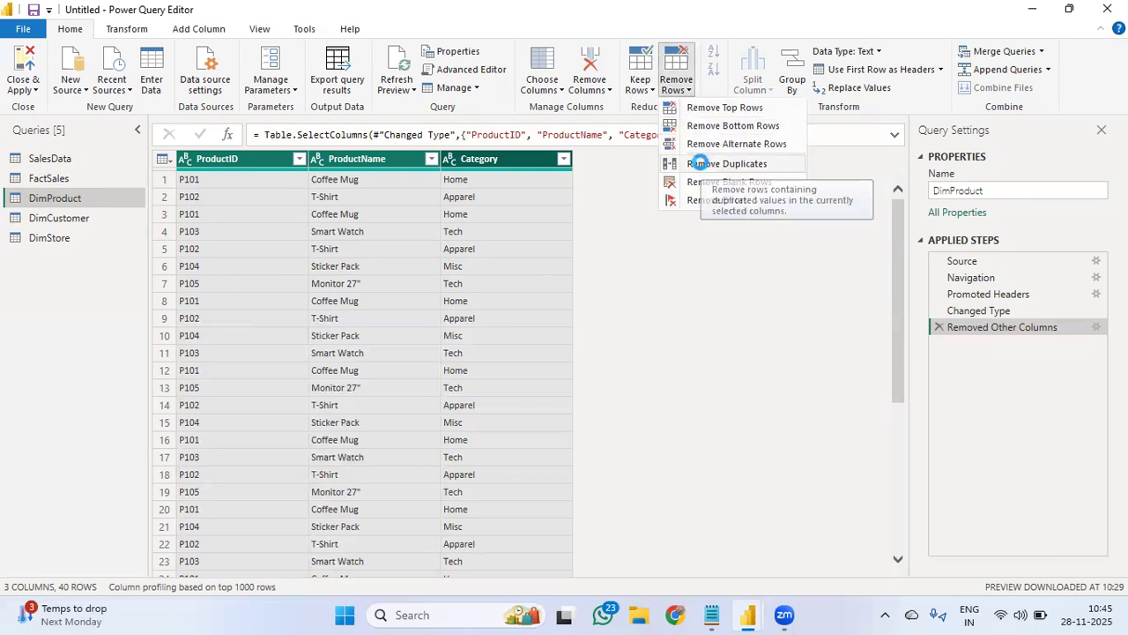
click(726, 164)
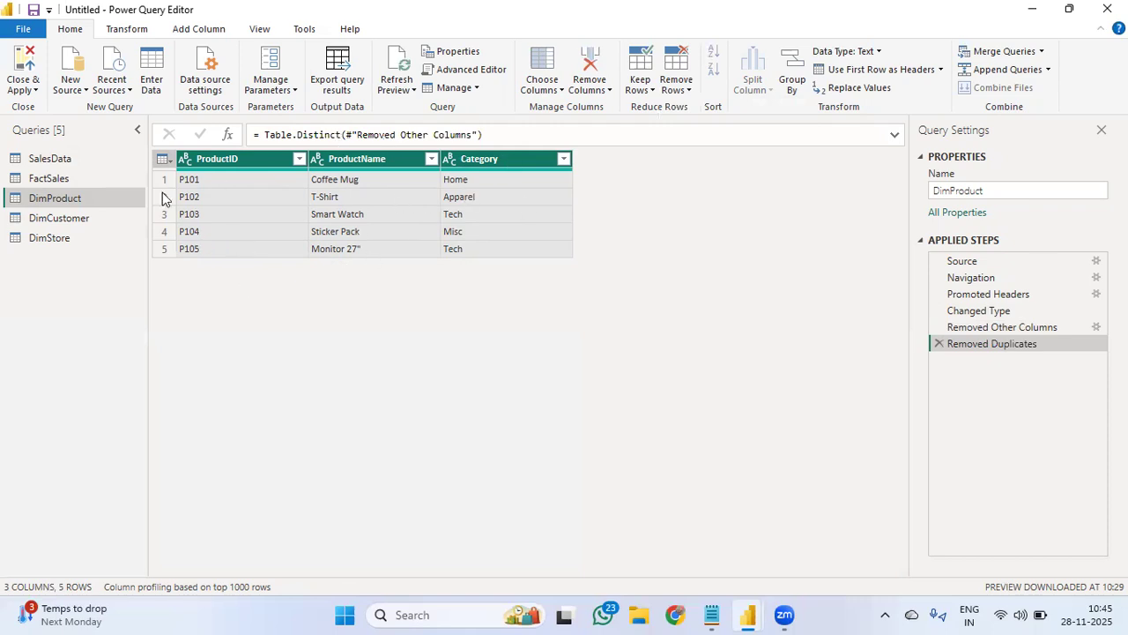
- In DimCustomer, keep only the CustomerID and CustomerName columns, removing all others
click(77, 218)
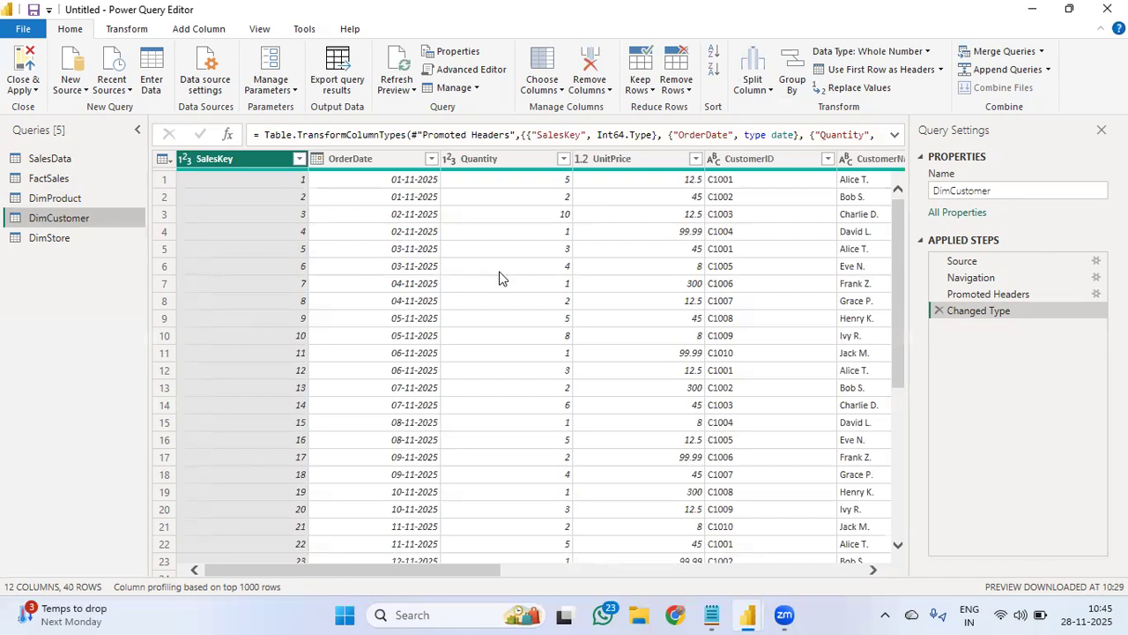
scroll(768, 224, right, 1)
scroll(625, 249, right, 3)
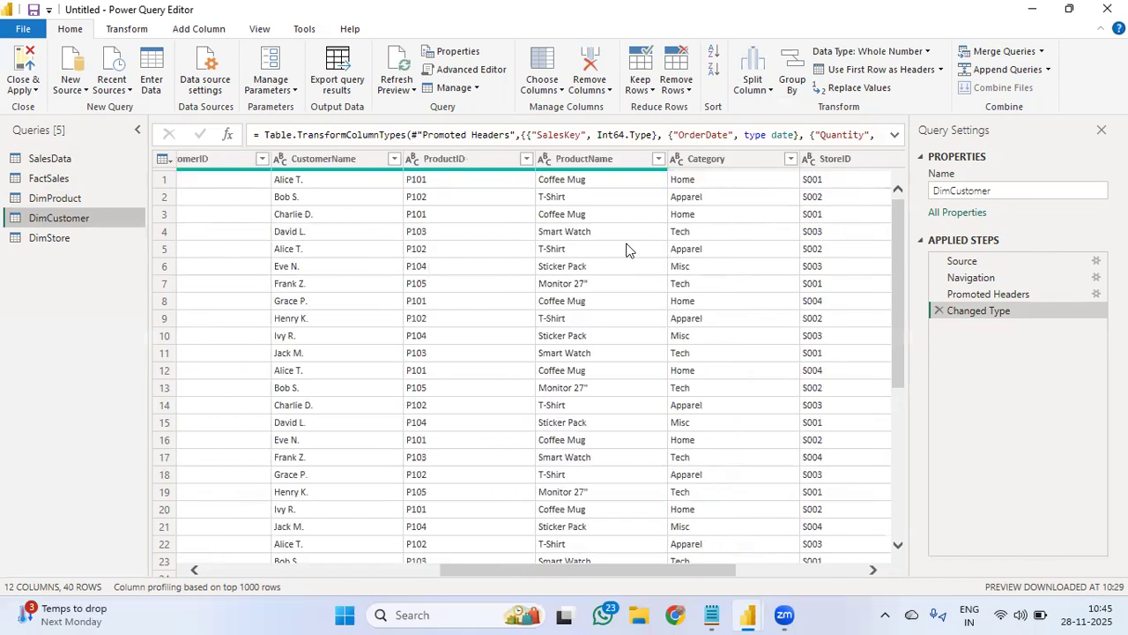
scroll(626, 248, right, 2)
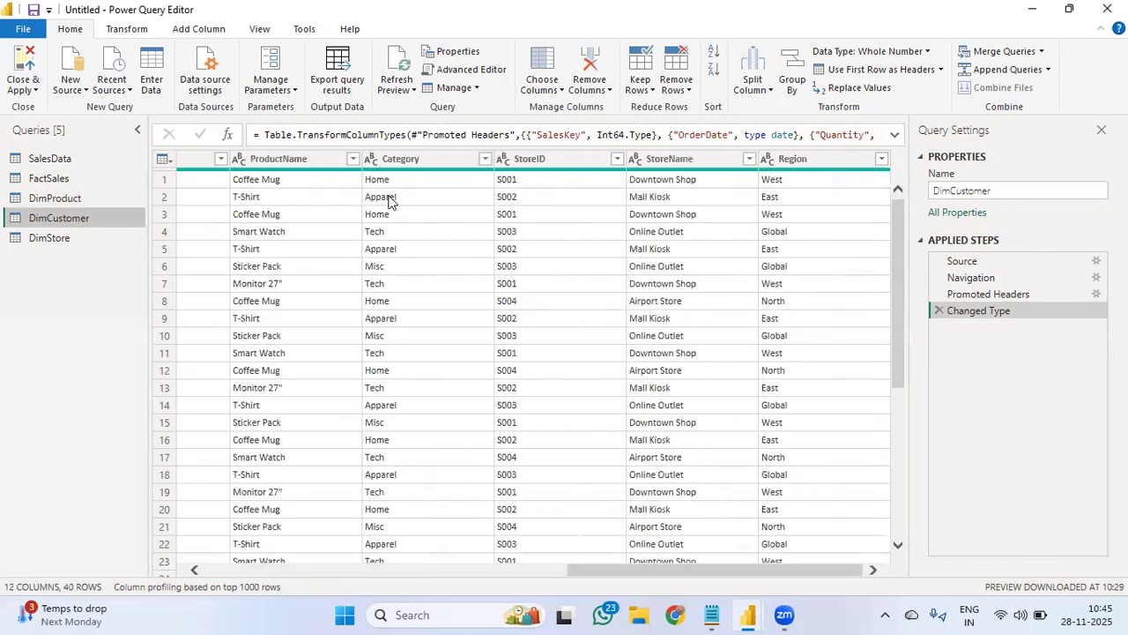
scroll(390, 202, left, 6)
scroll(386, 162, right, 6)
click(528, 161)
scroll(395, 234, left, 2)
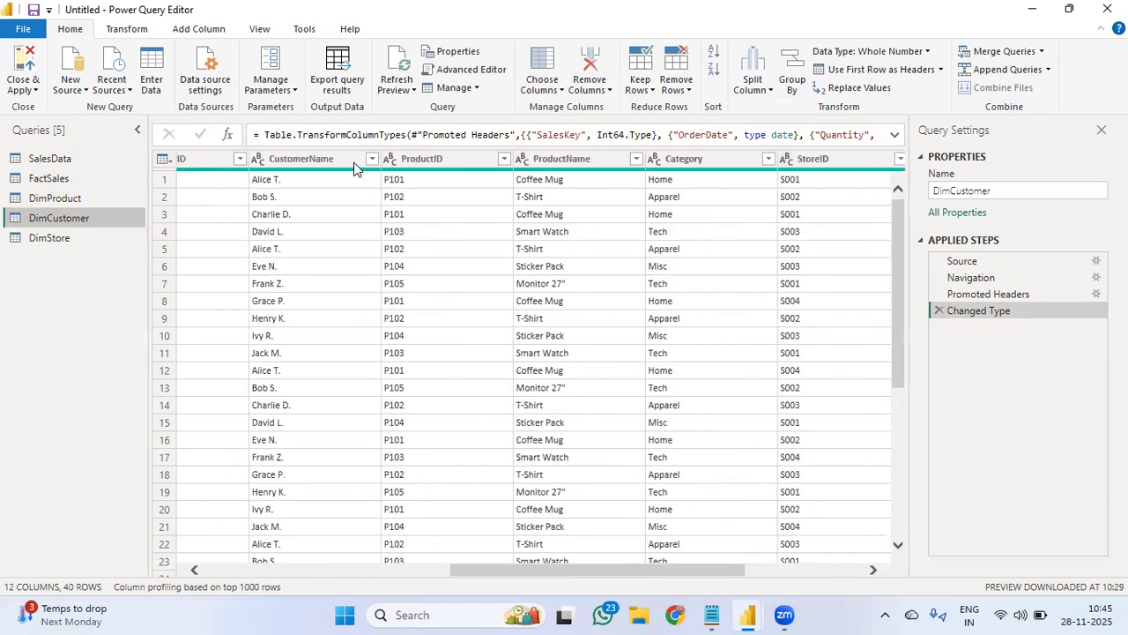
click(327, 159)
scroll(265, 181, left, 2)
click(340, 164)
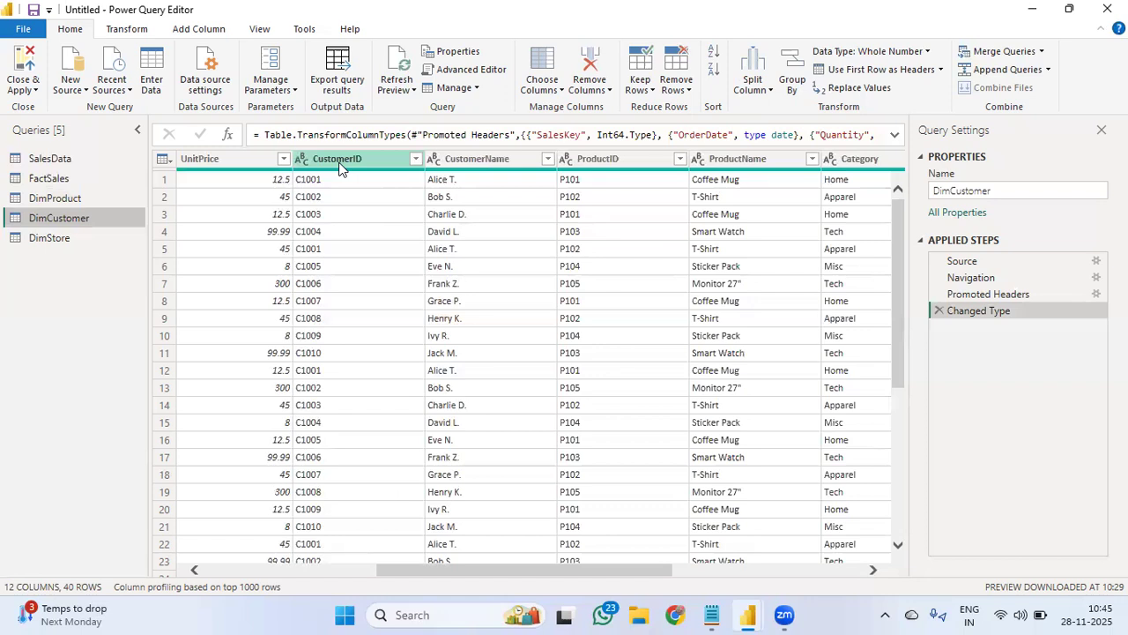
click(342, 164)
ctrl+click(459, 160)
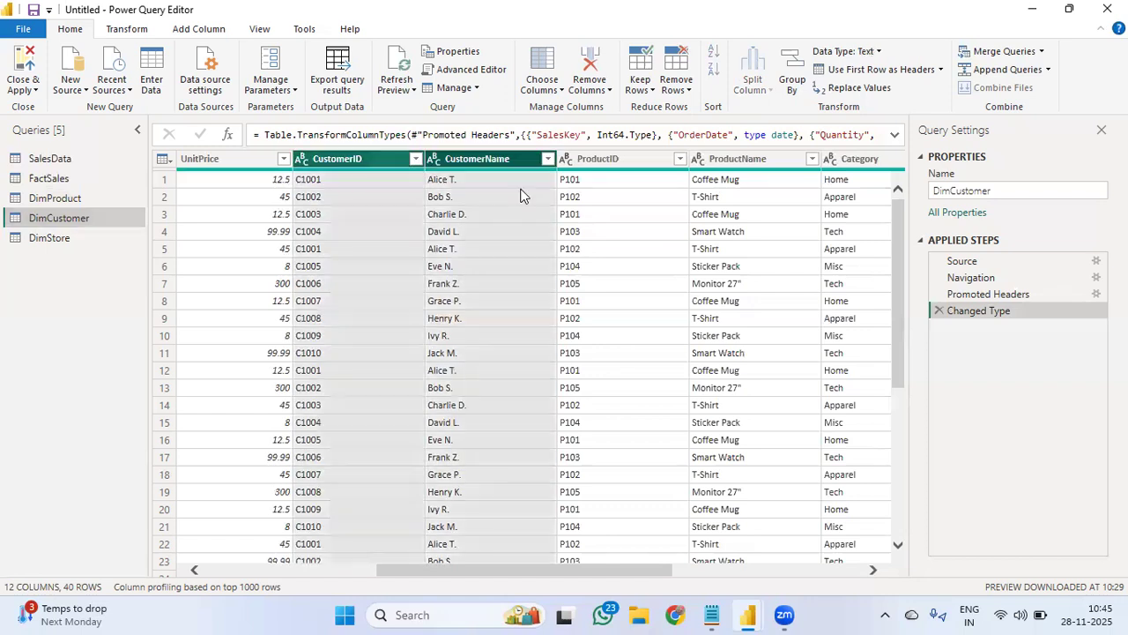
click(678, 96)
click(608, 92)
click(614, 129)
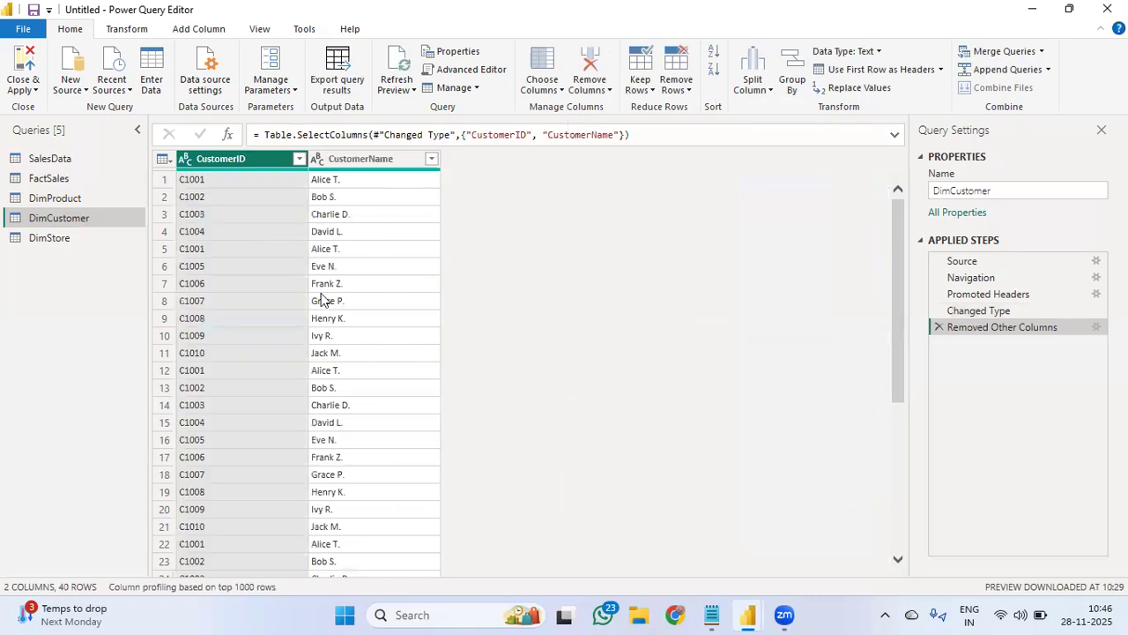
- Remove duplicate rows from DimCustomer across the CustomerID and CustomerName columns
click(264, 250)
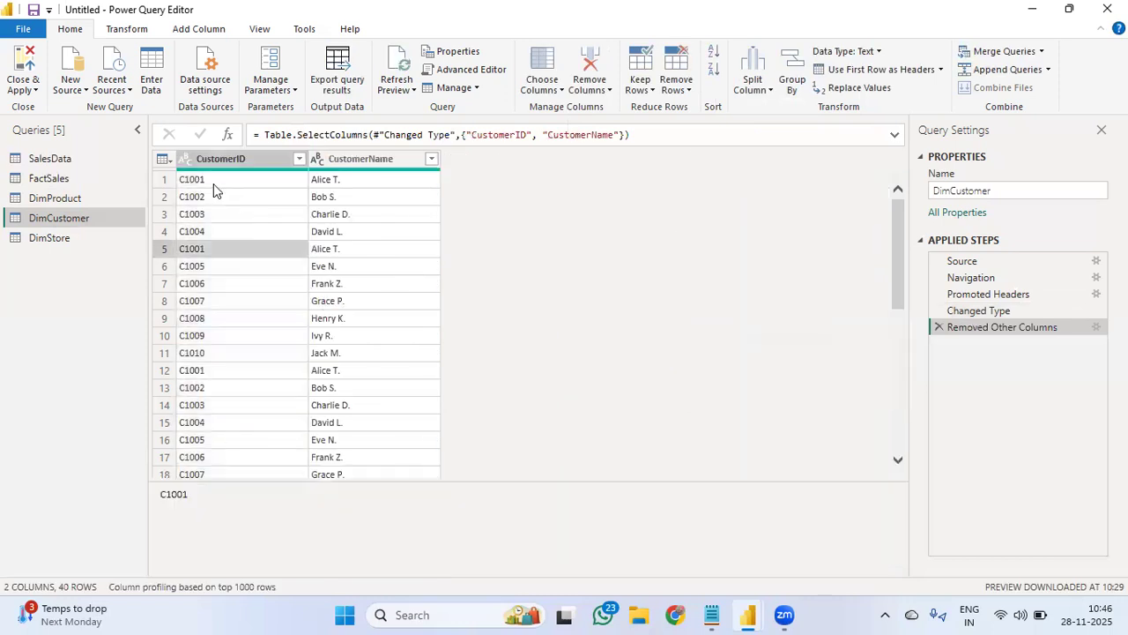
click(278, 179)
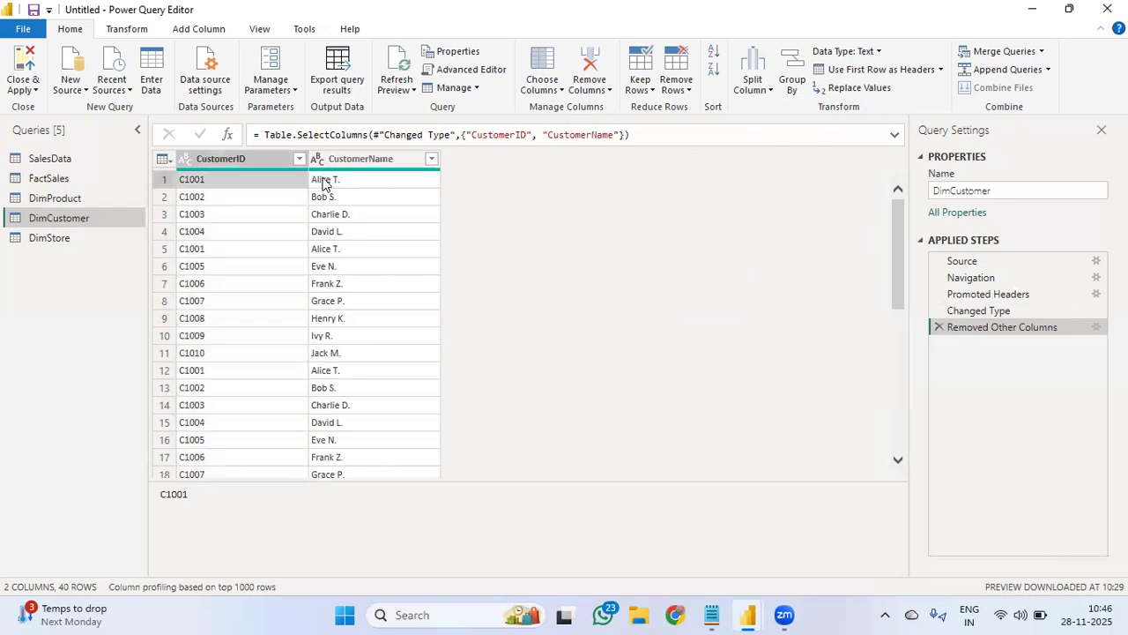
click(320, 185)
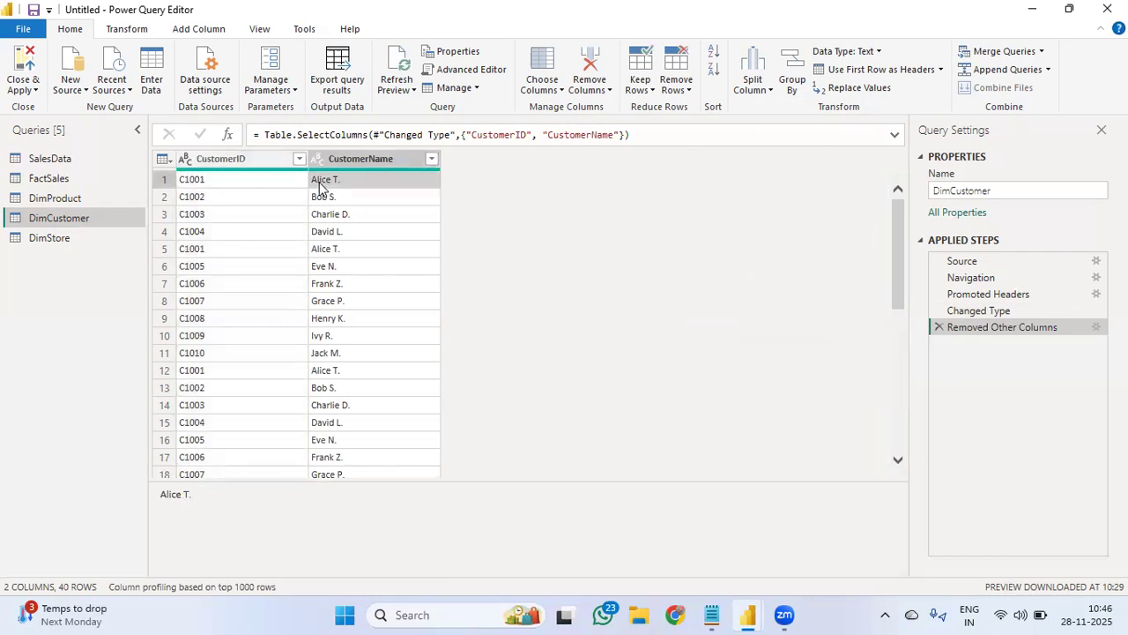
click(216, 253)
click(323, 249)
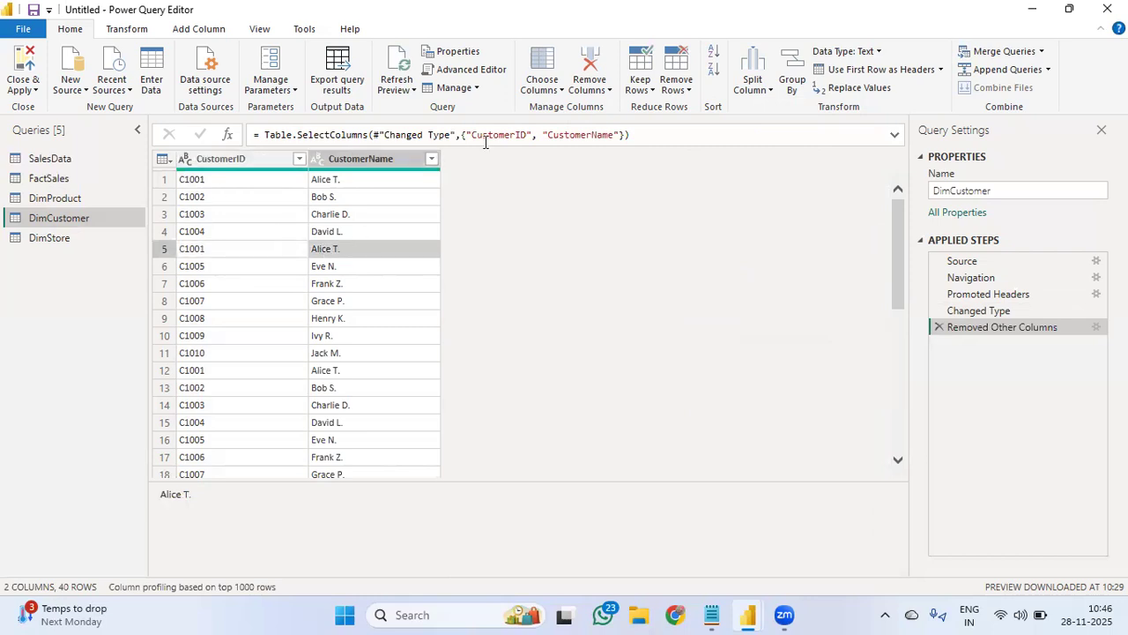
click(247, 166)
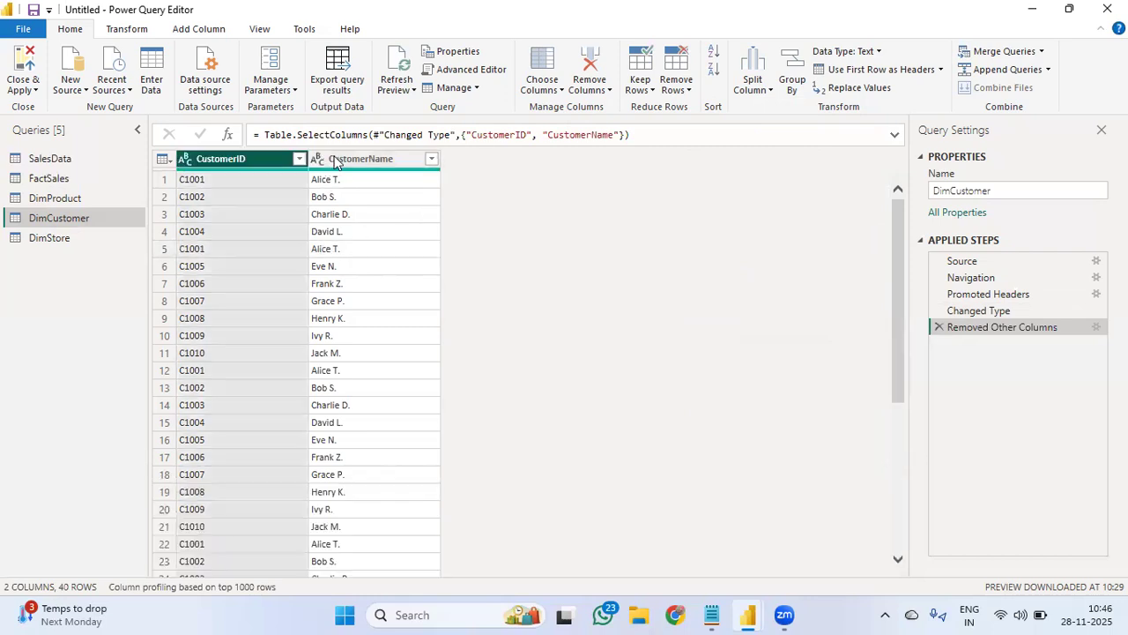
ctrl+click(335, 161)
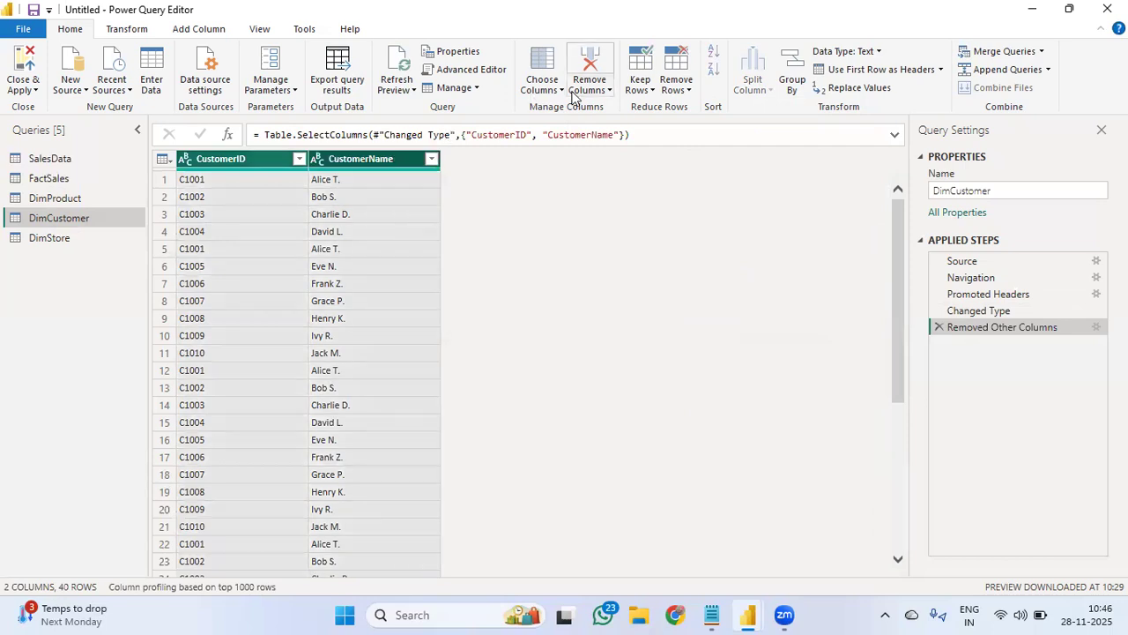
click(687, 90)
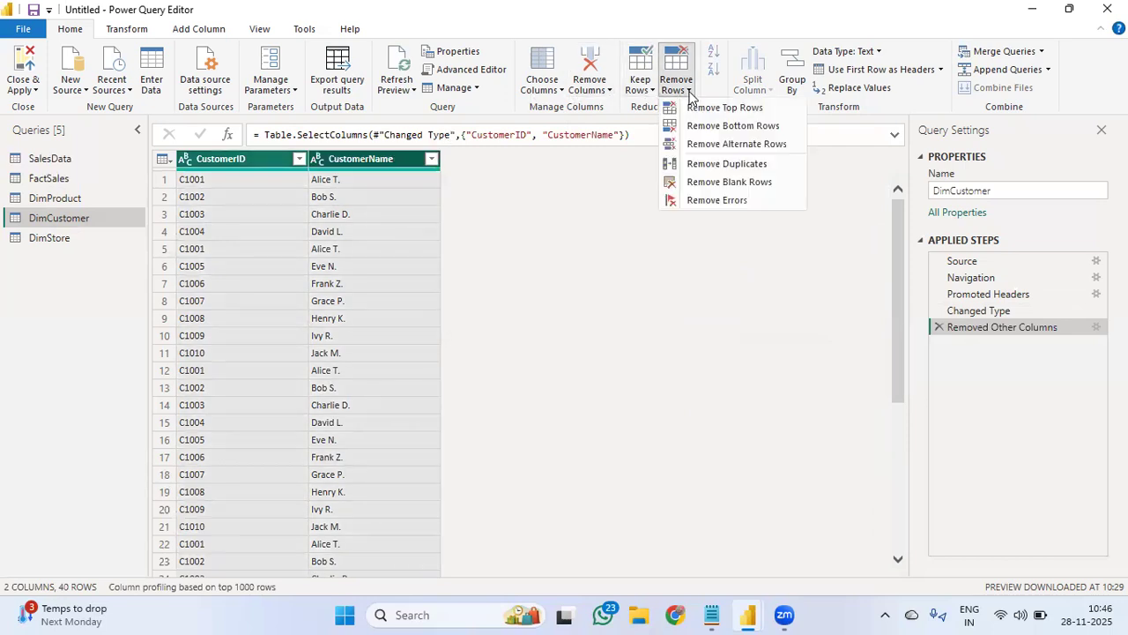
click(698, 165)
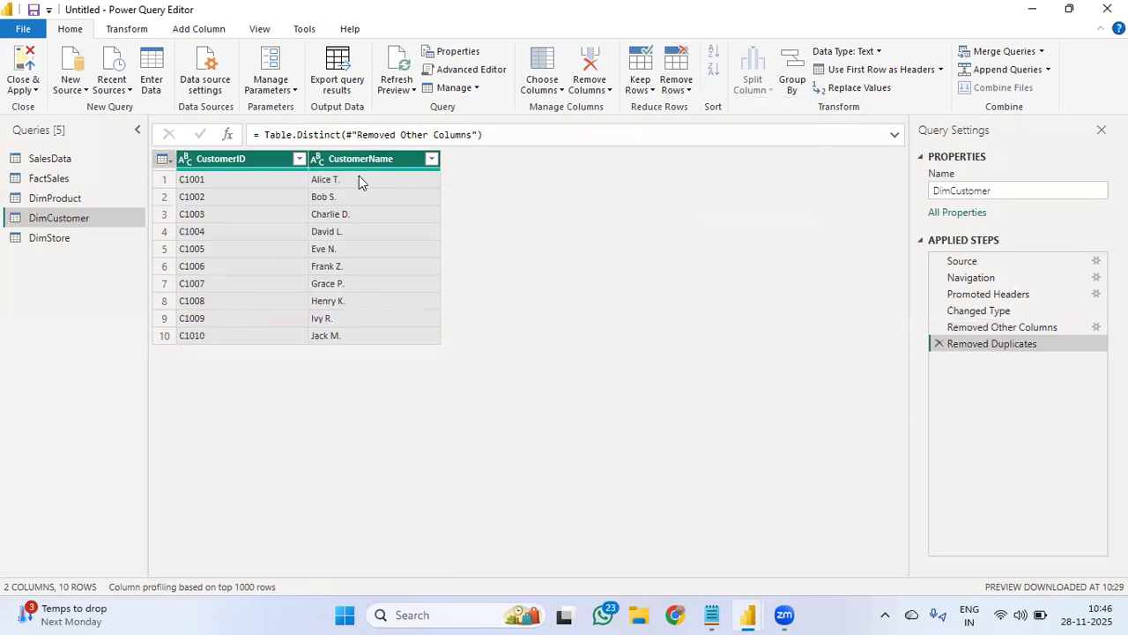
- In DimStore, keep only the StoreID, StoreName and Region columns, removing all others including SalesKey
click(55, 236)
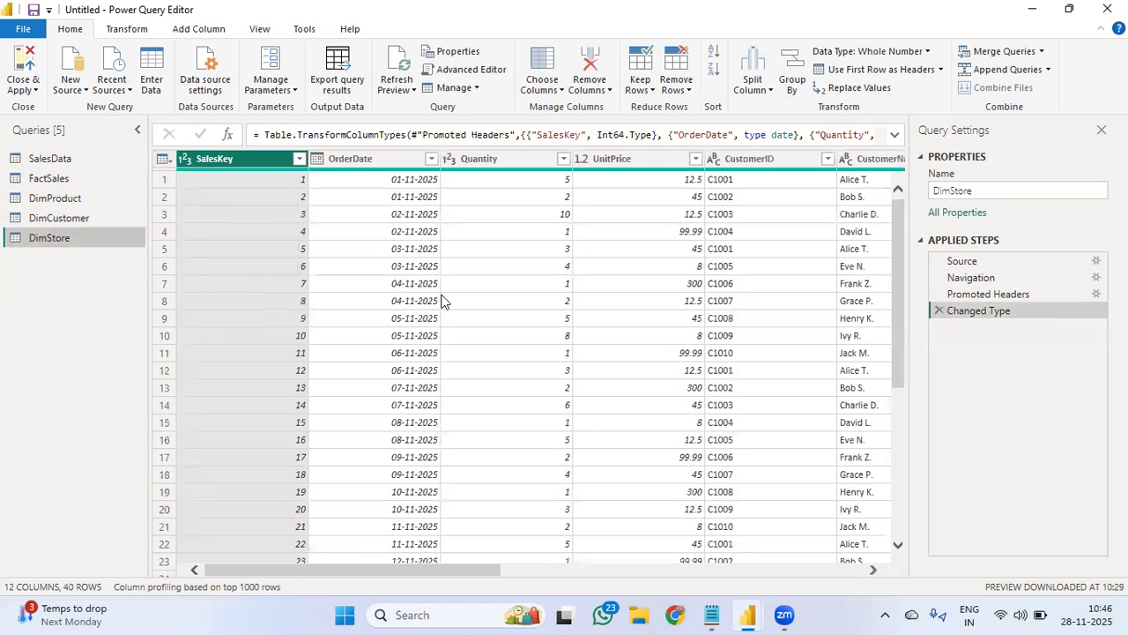
scroll(443, 301, right, 5)
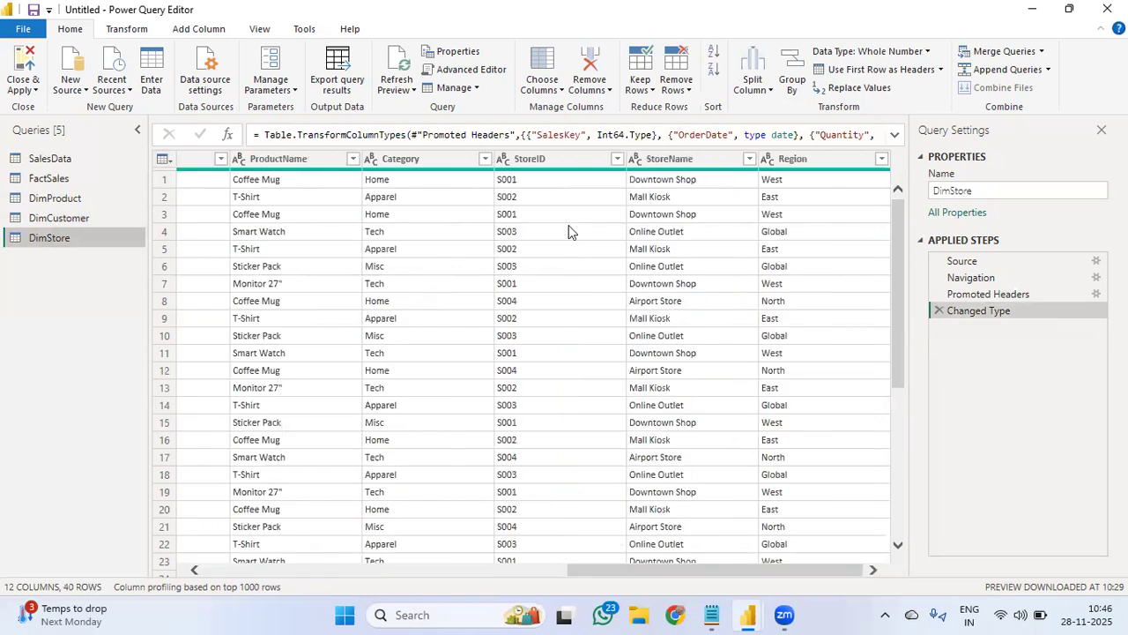
click(533, 166)
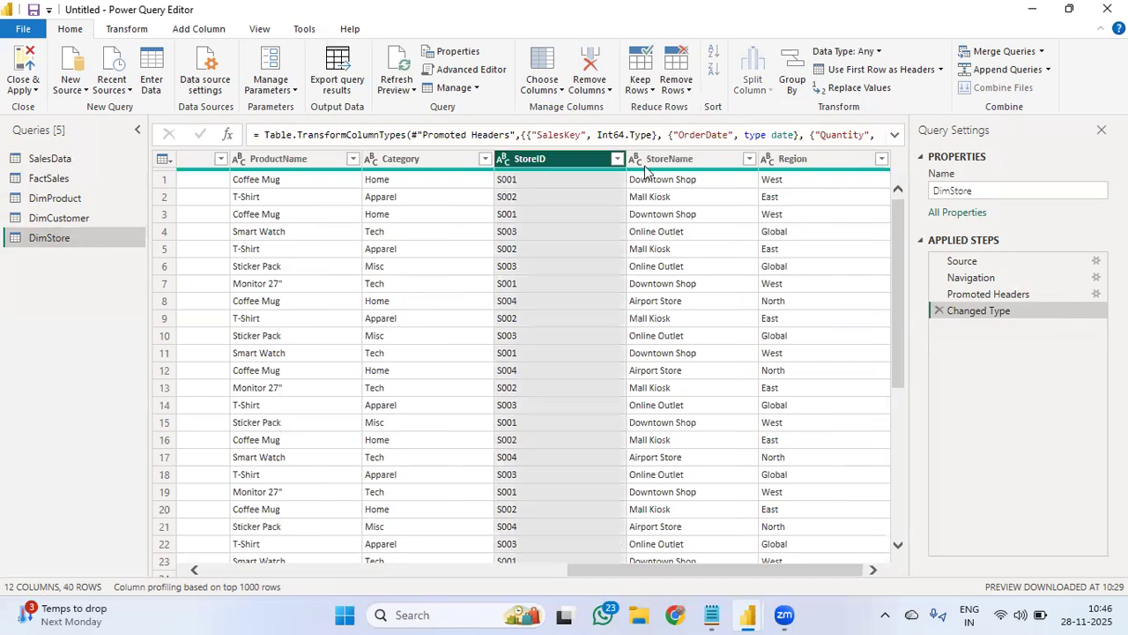
ctrl+click(650, 169)
ctrl+click(800, 165)
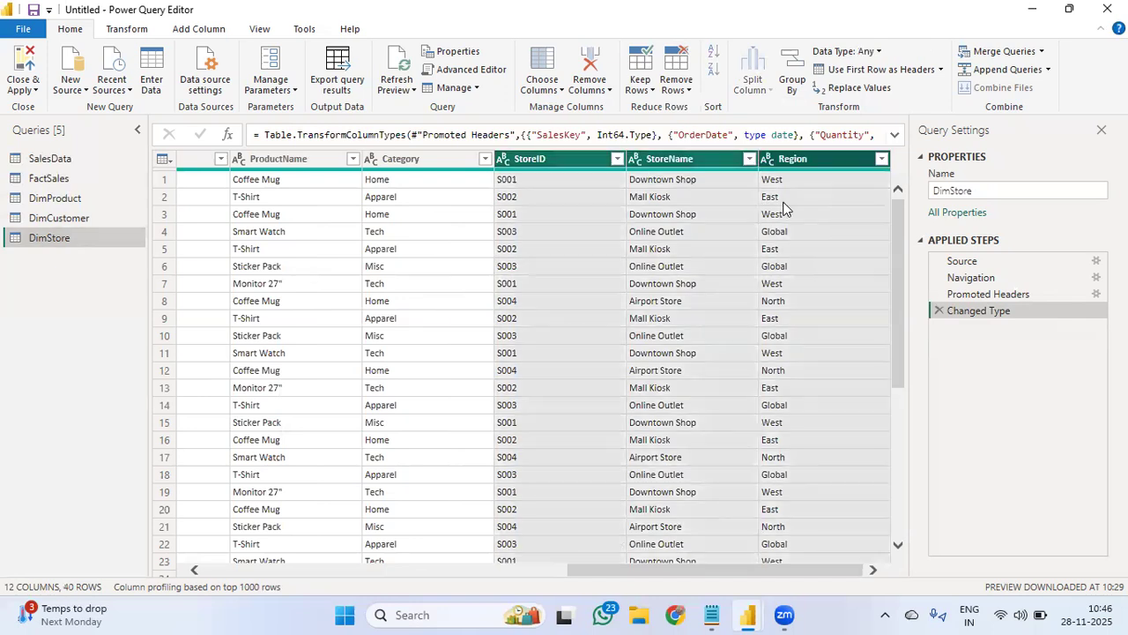
click(607, 92)
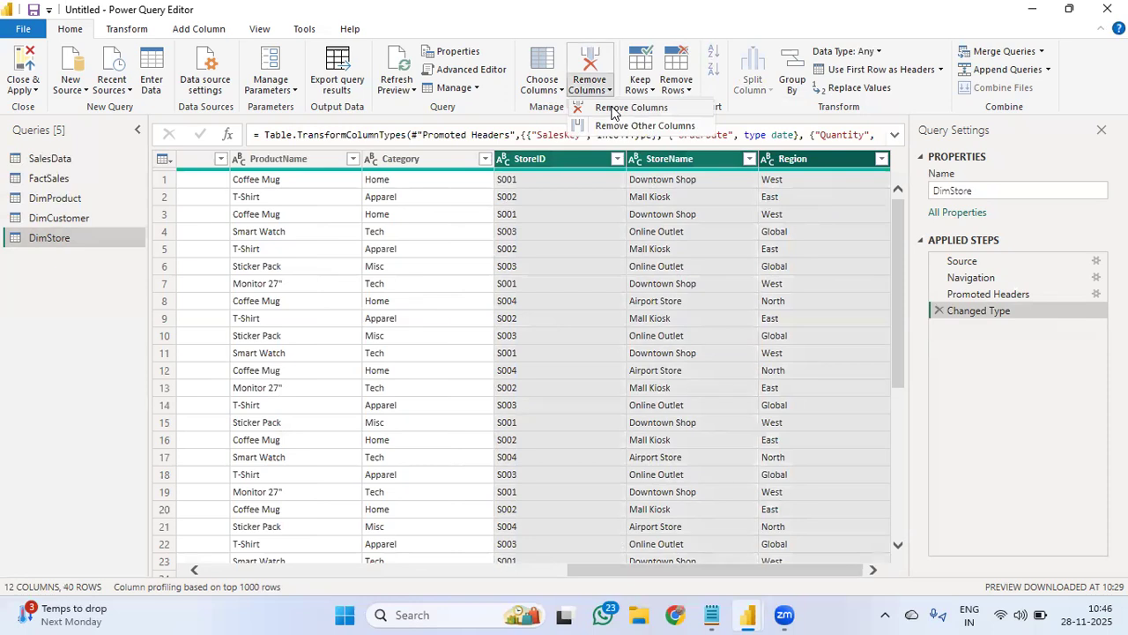
click(635, 127)
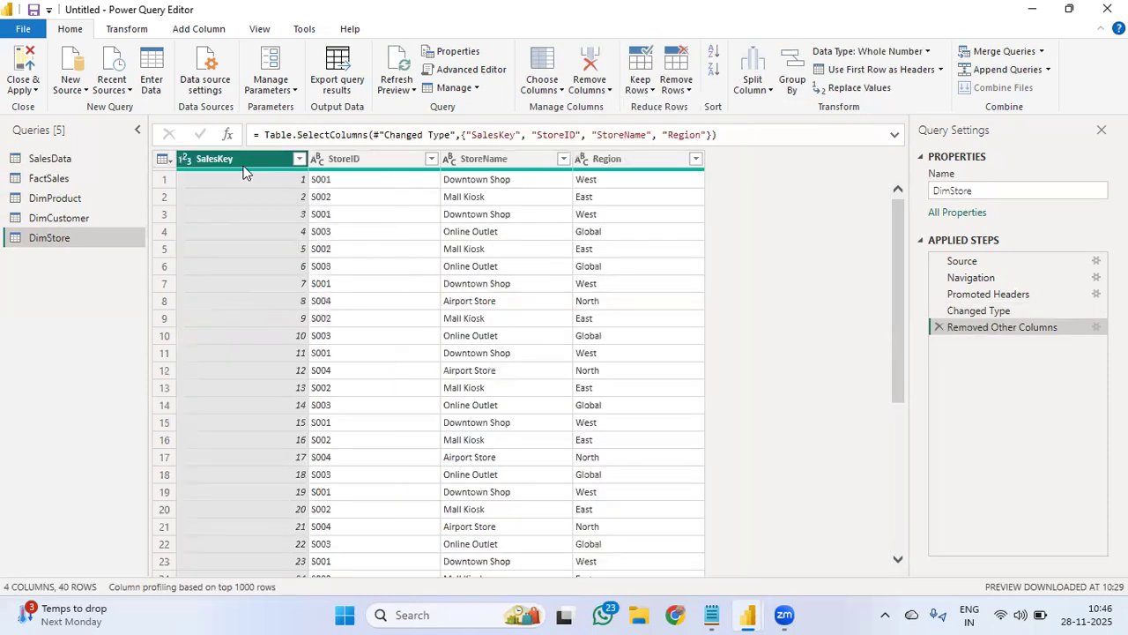
click(599, 93)
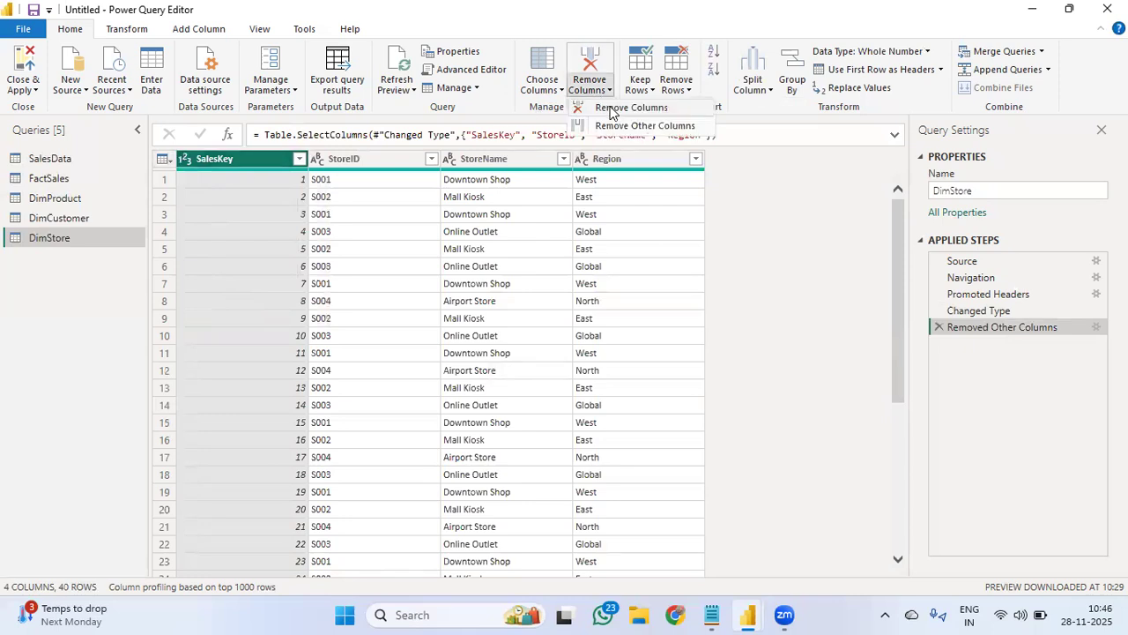
click(613, 109)
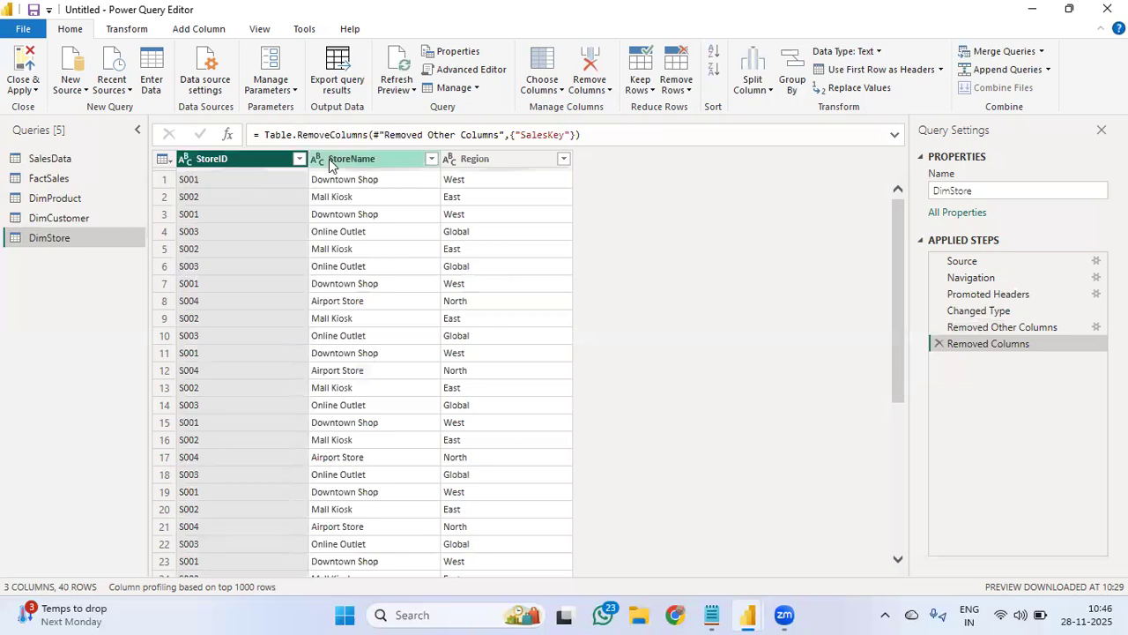
- Remove duplicate rows from DimStore across the StoreID, StoreName and Region columns
ctrl+click(456, 161)
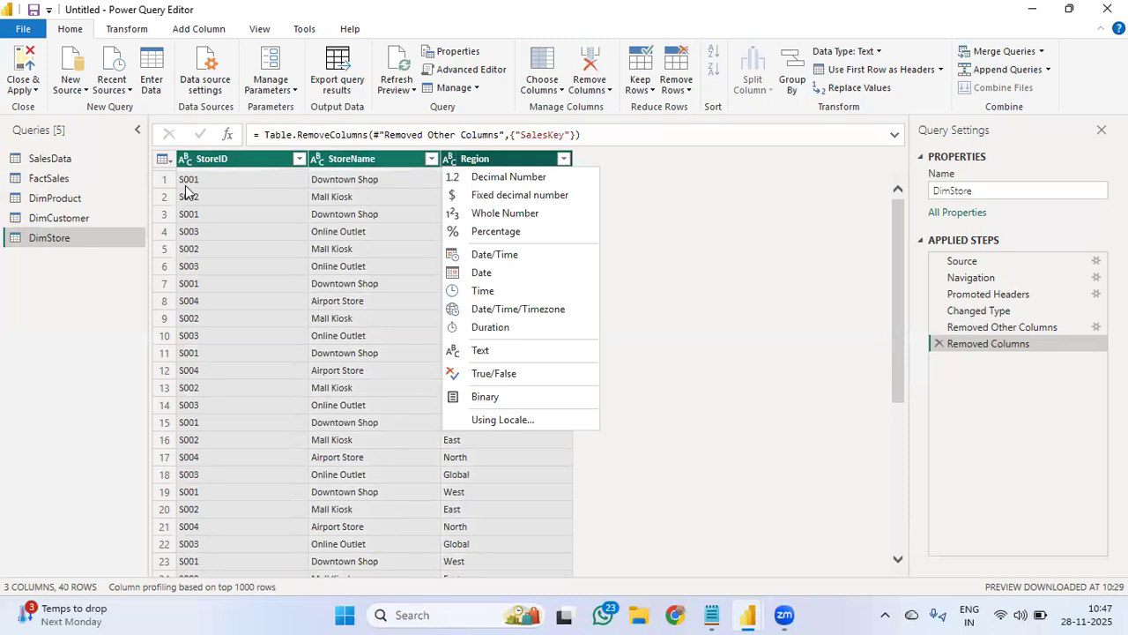
click(331, 216)
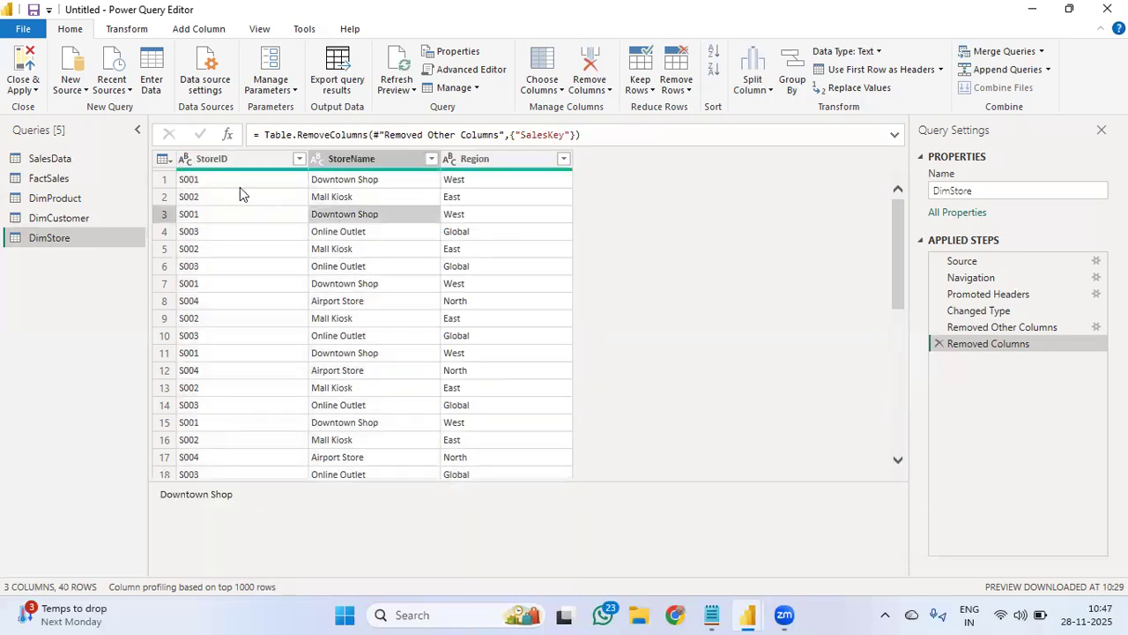
click(369, 183)
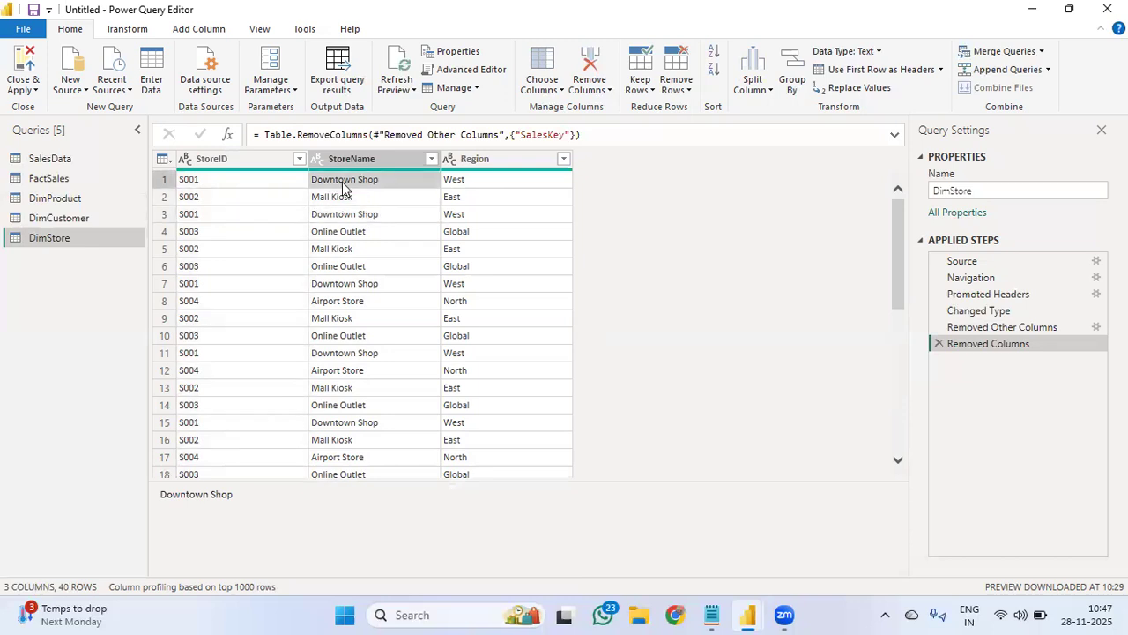
click(457, 181)
click(239, 220)
click(386, 221)
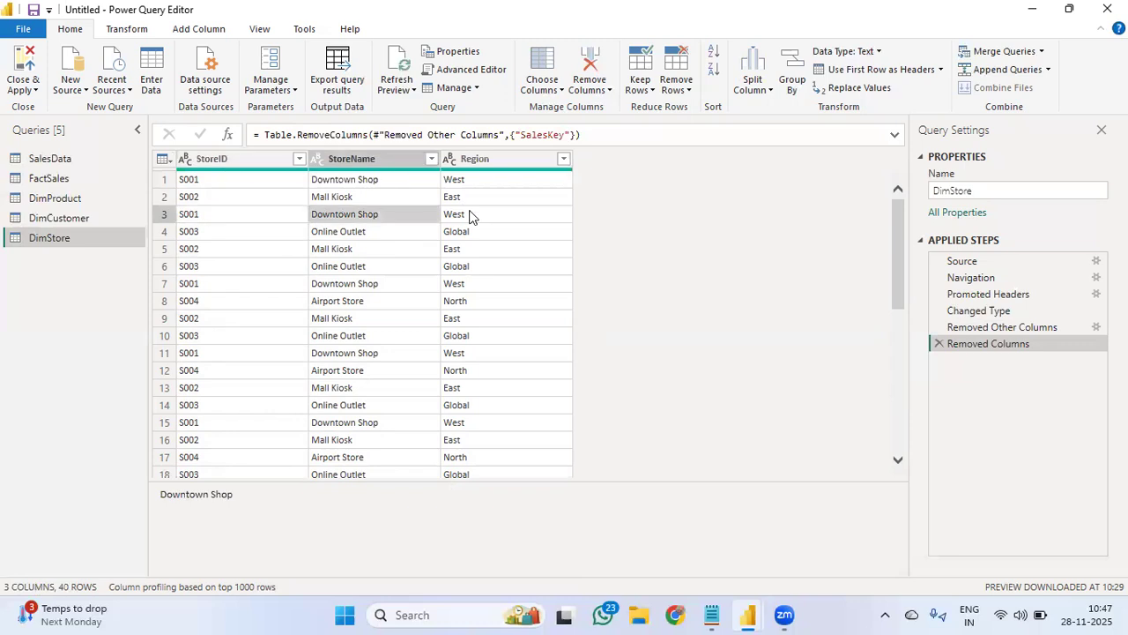
click(468, 218)
click(220, 173)
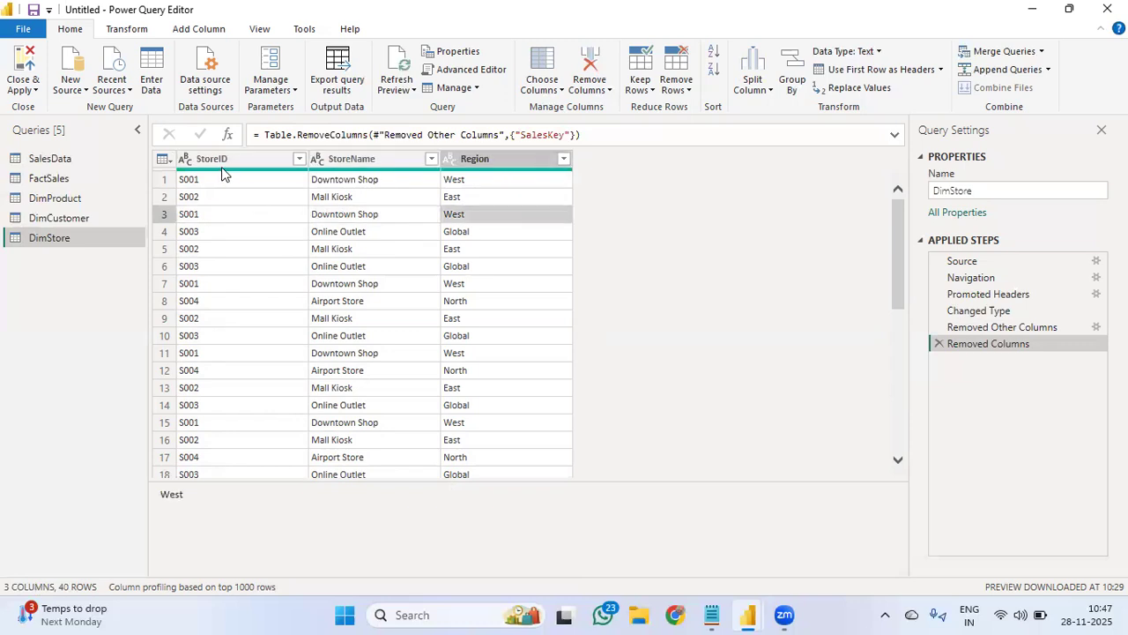
shift+click(336, 166)
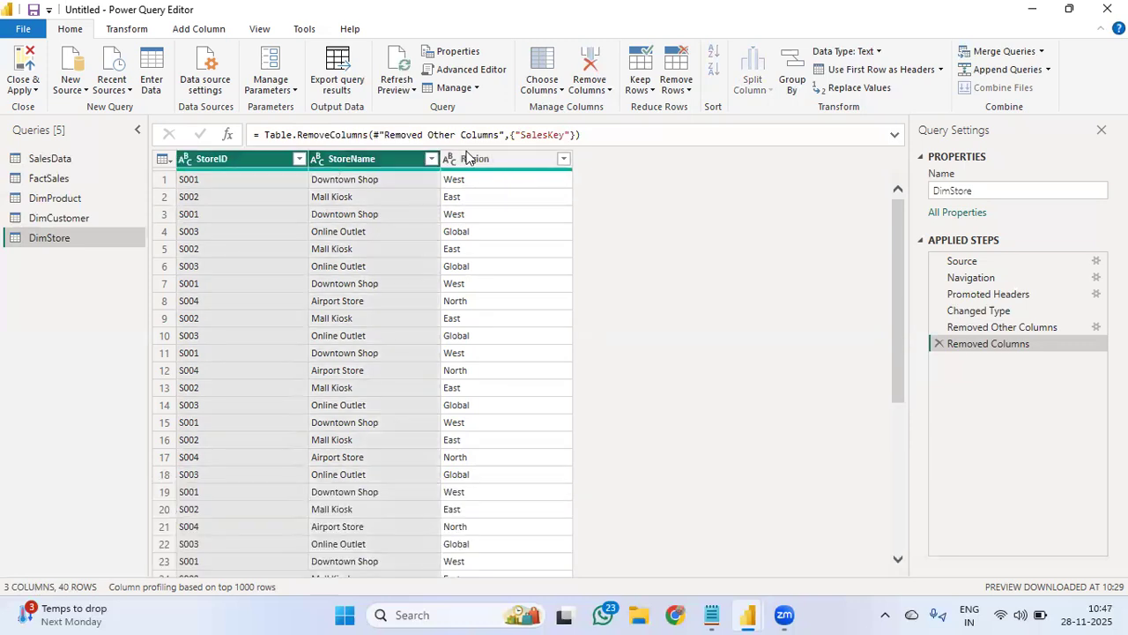
shift+click(471, 159)
click(675, 92)
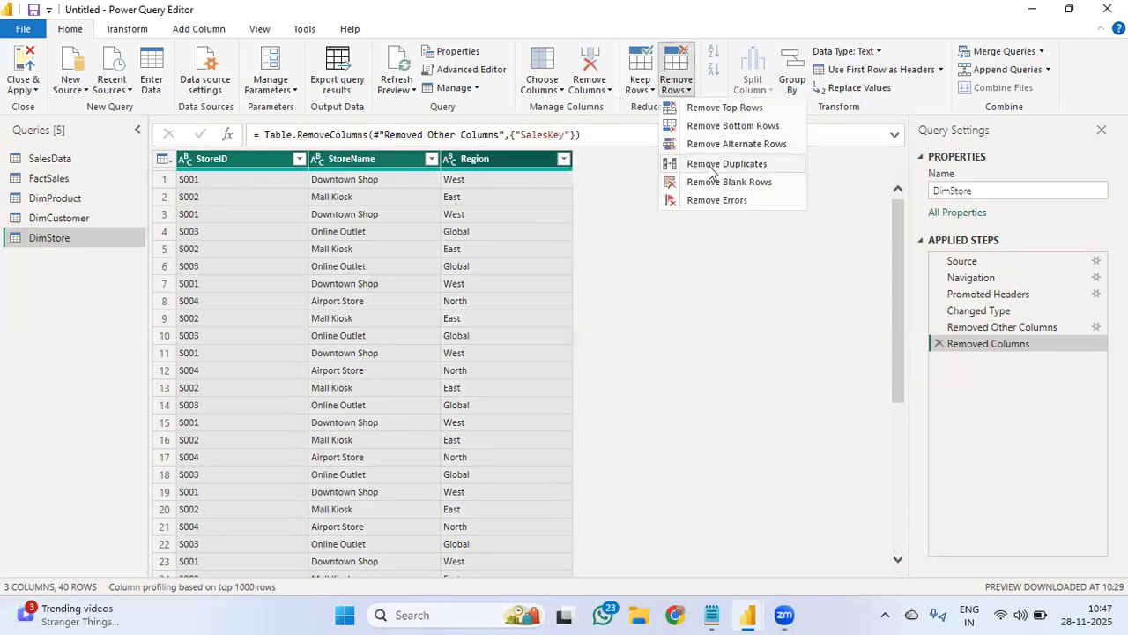
click(714, 164)
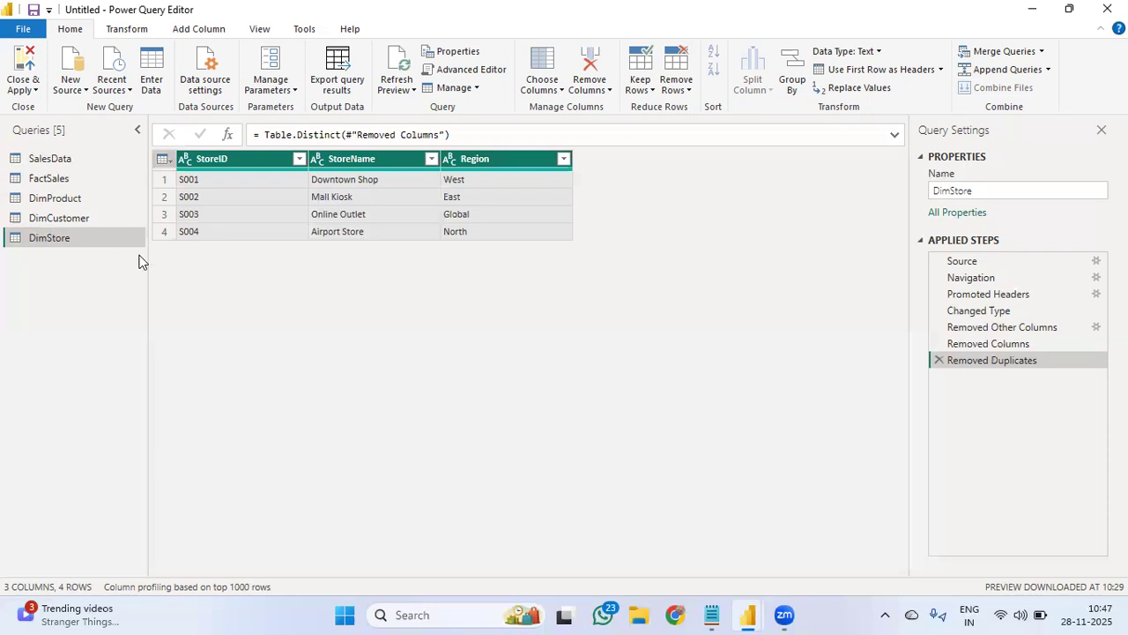
- Review each query in turn, checking the DimCustomer, DimProduct, FactSales and DimStore results
click(74, 222)
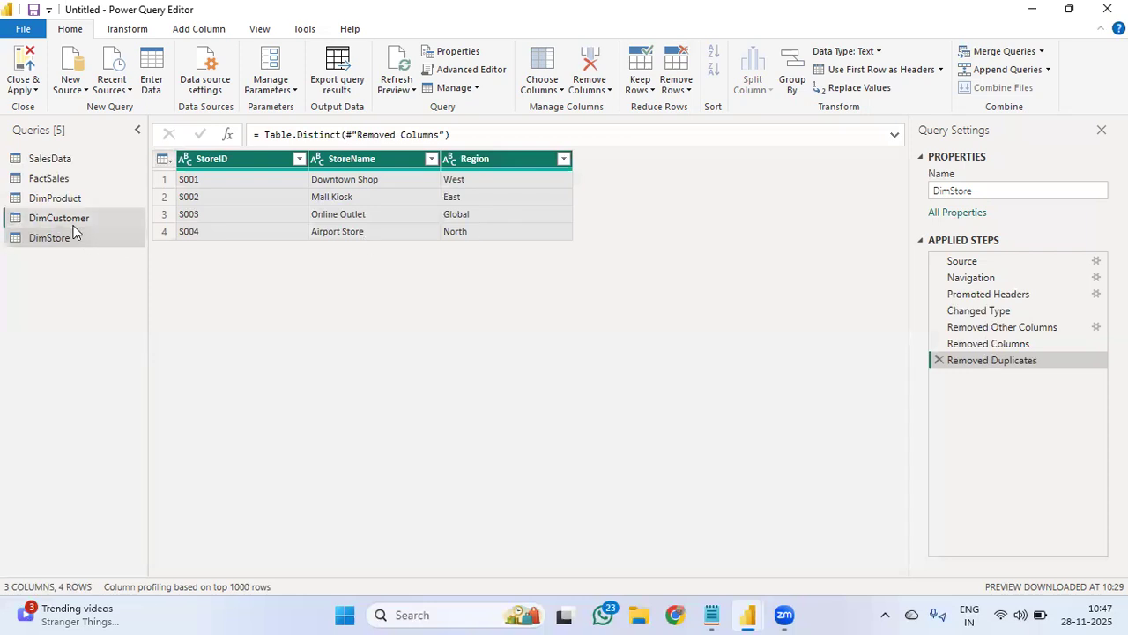
click(74, 202)
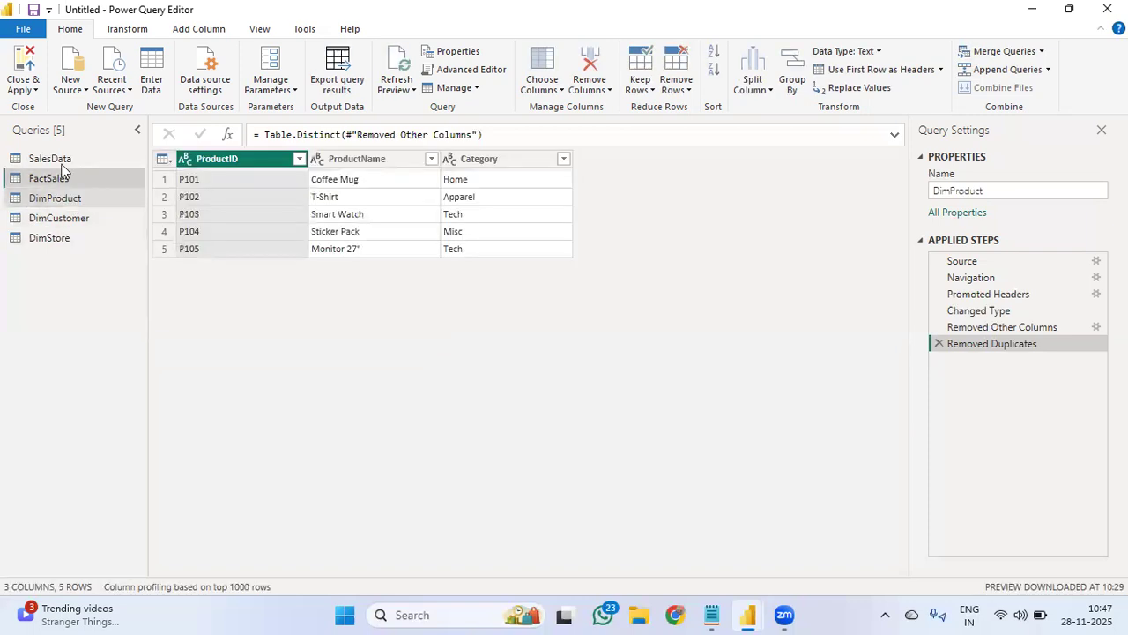
click(56, 183)
click(83, 204)
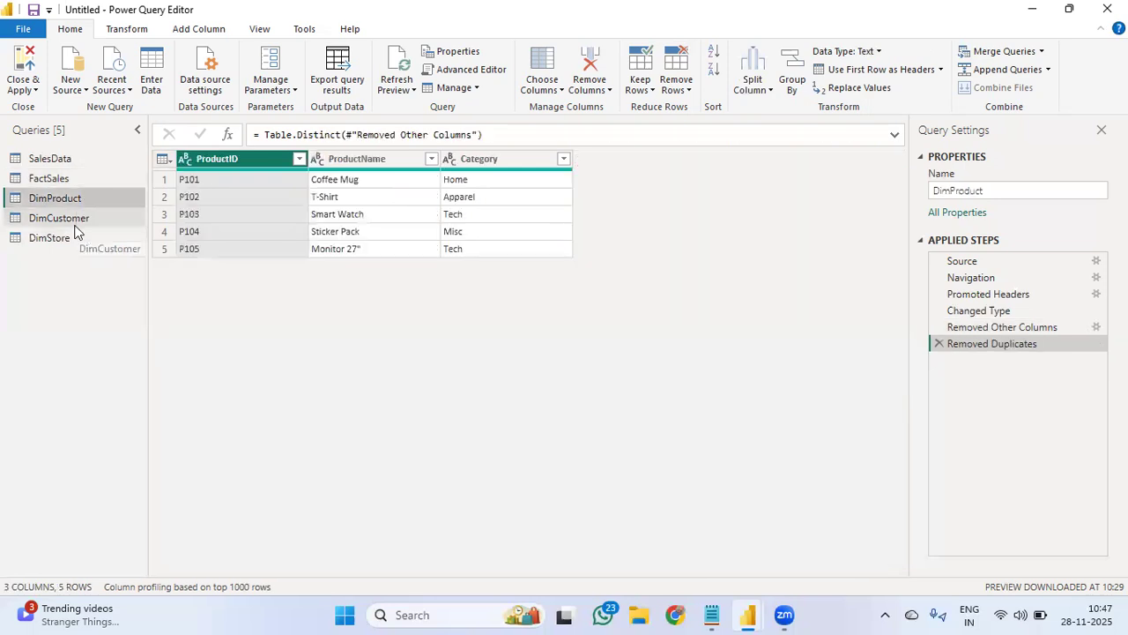
click(74, 227)
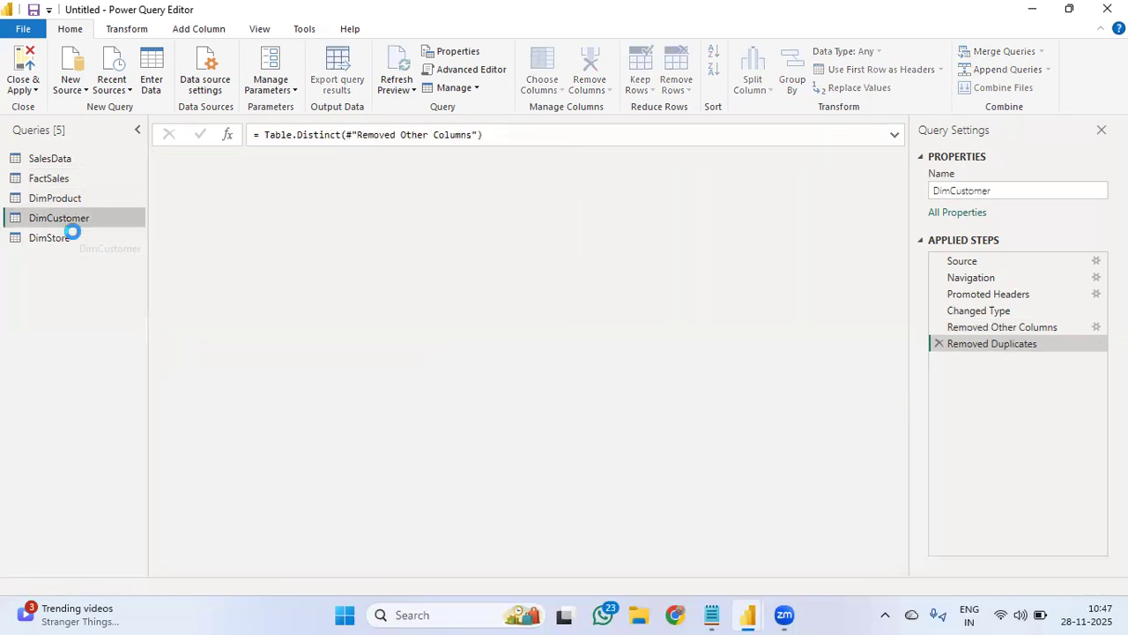
click(73, 240)
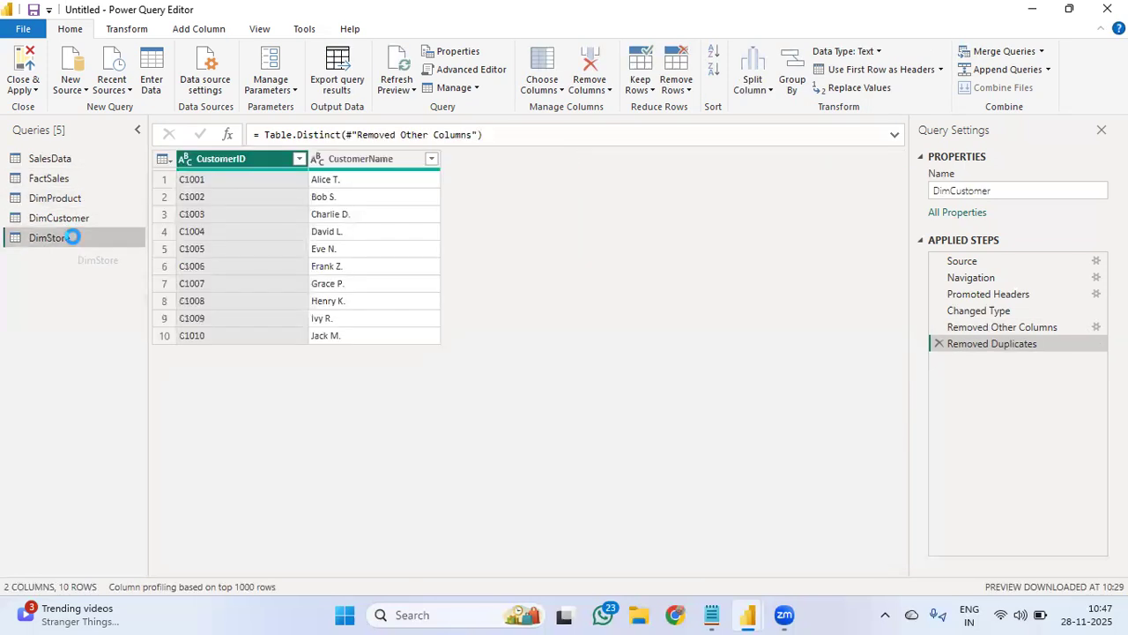
- Disable loading for the SalesData query so it is not loaded into the model
click(59, 164)
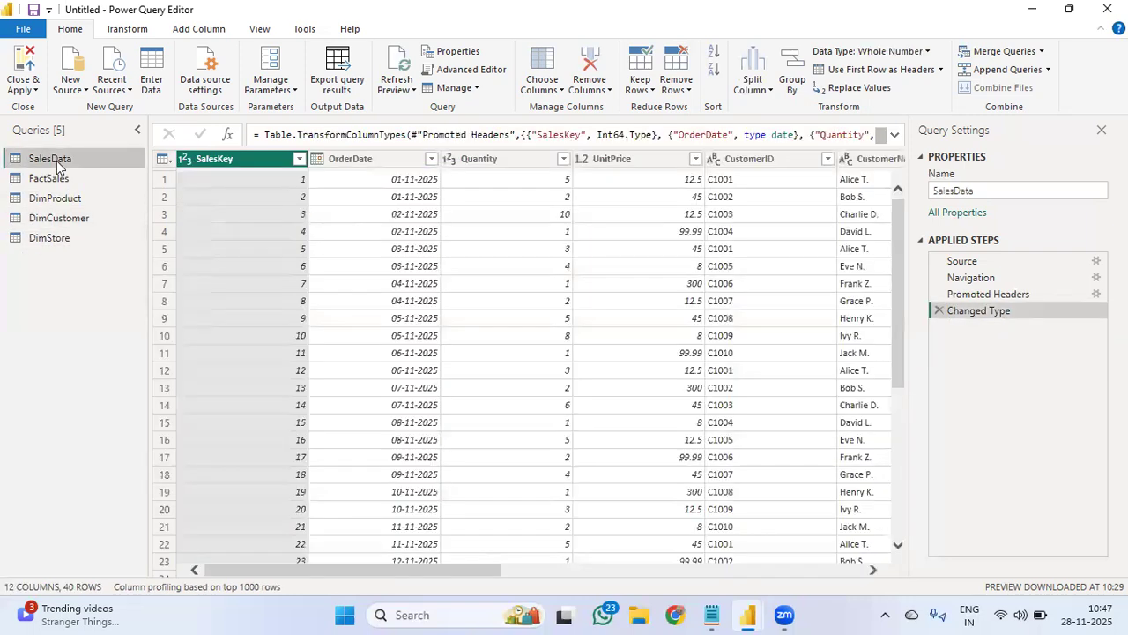
right_click(58, 164)
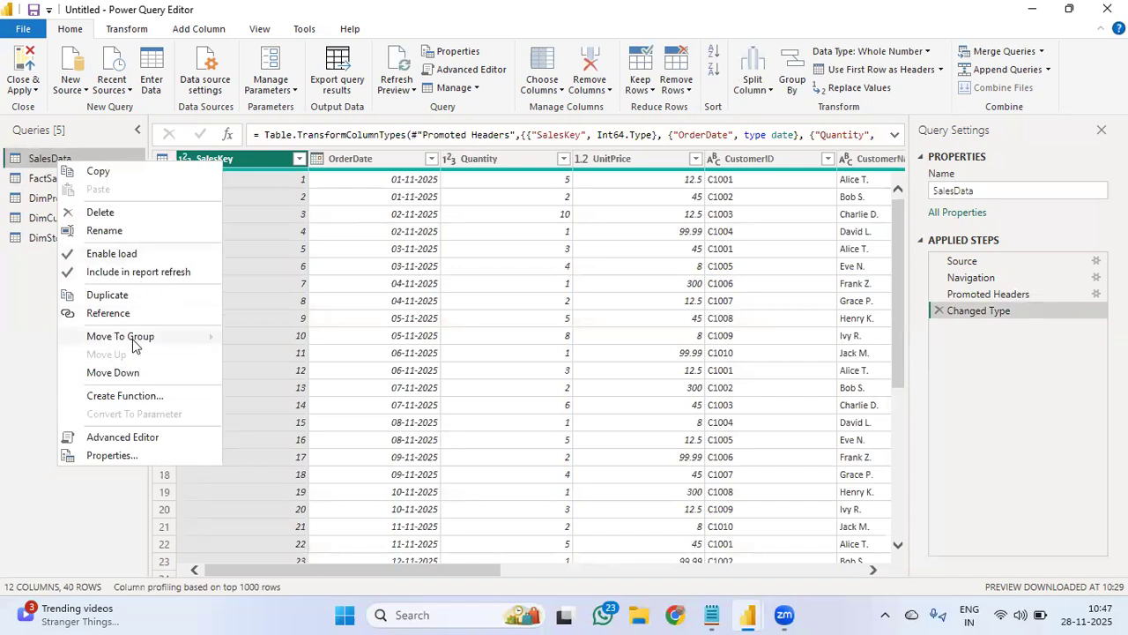
click(112, 256)
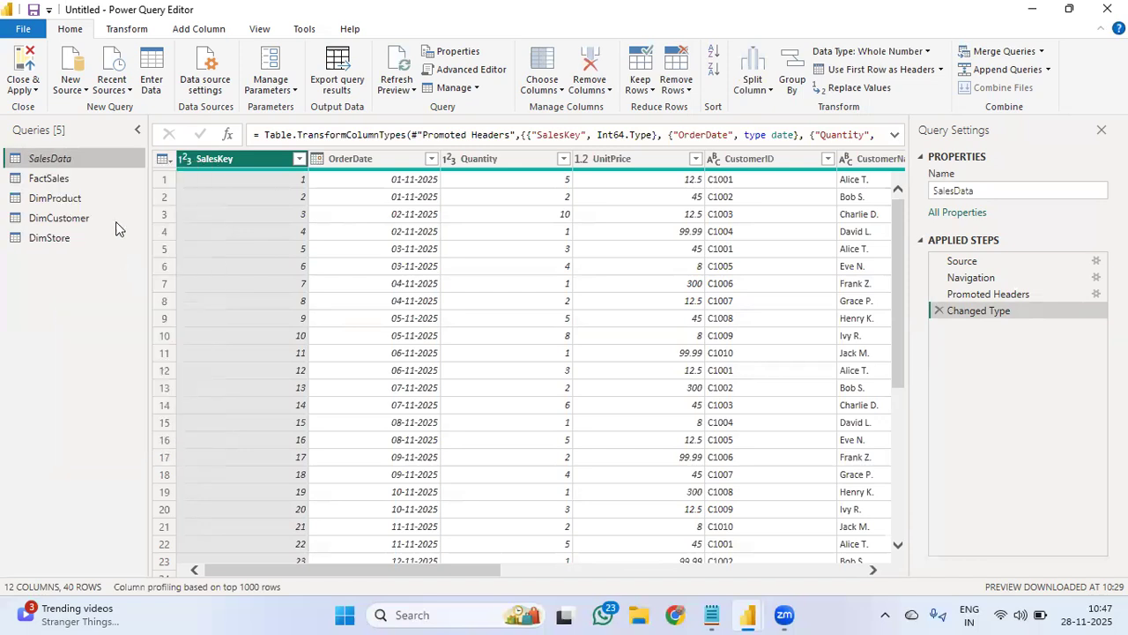
right_click(69, 162)
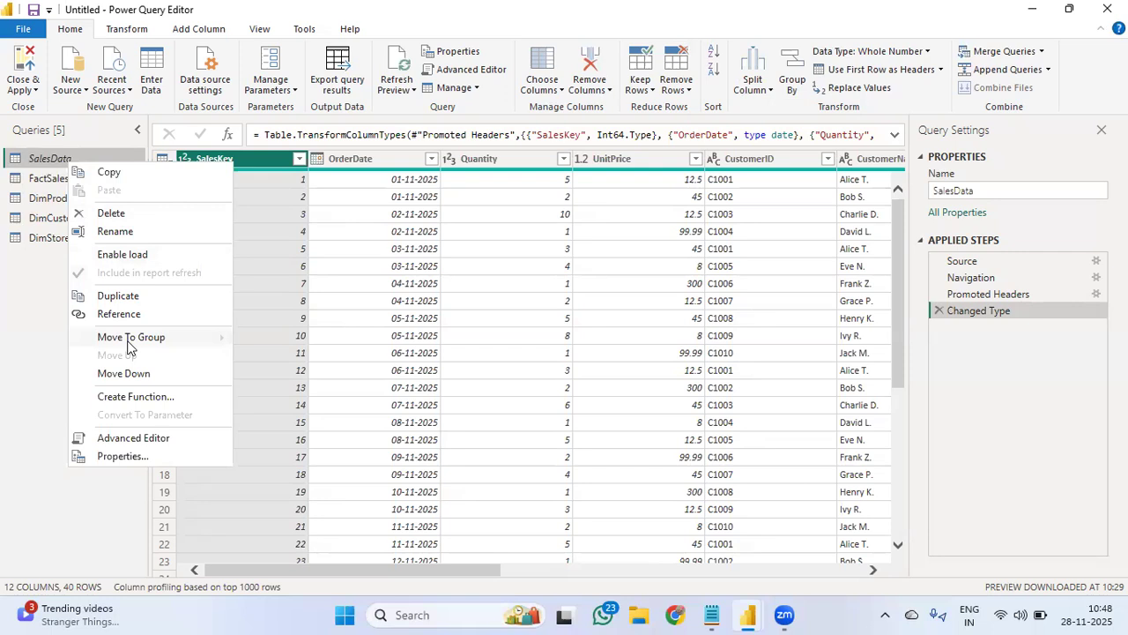
click(112, 254)
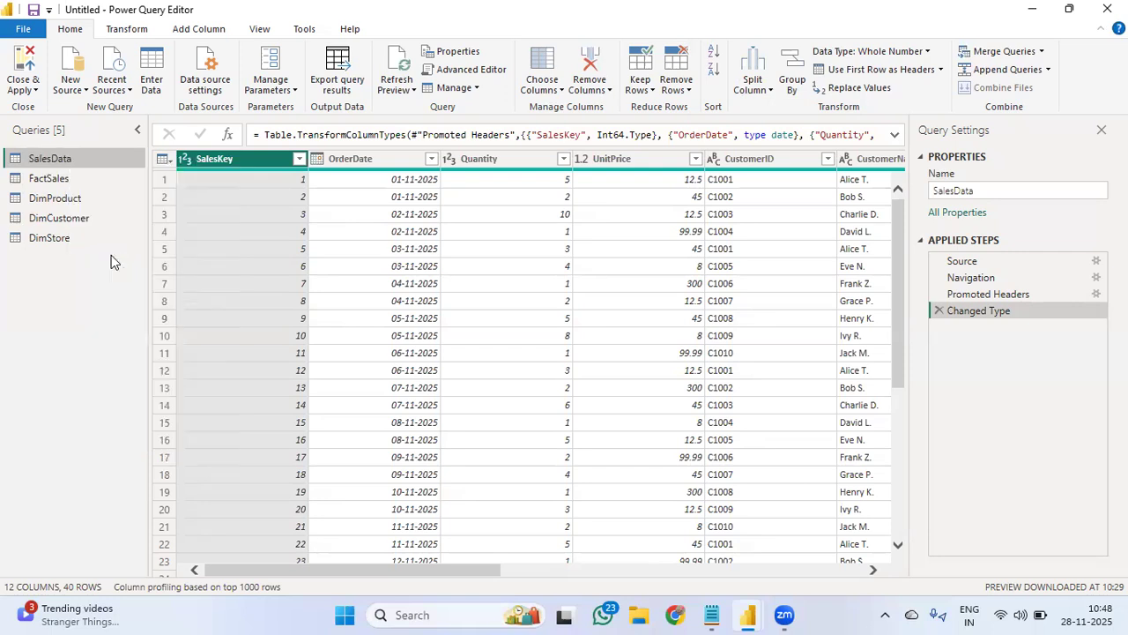
right_click(62, 165)
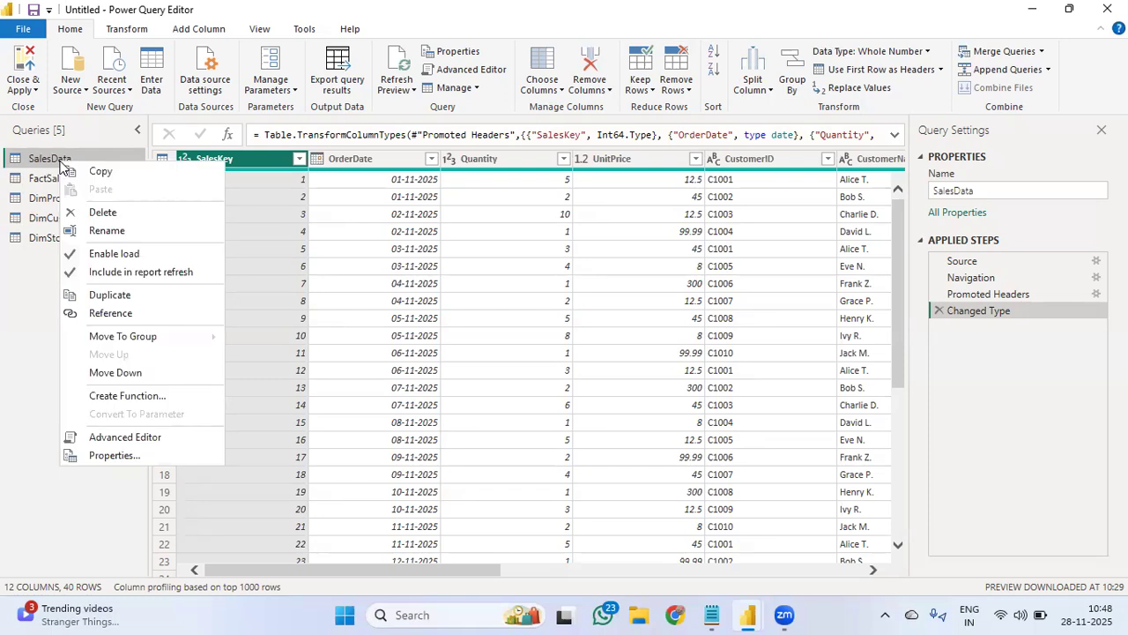
click(99, 254)
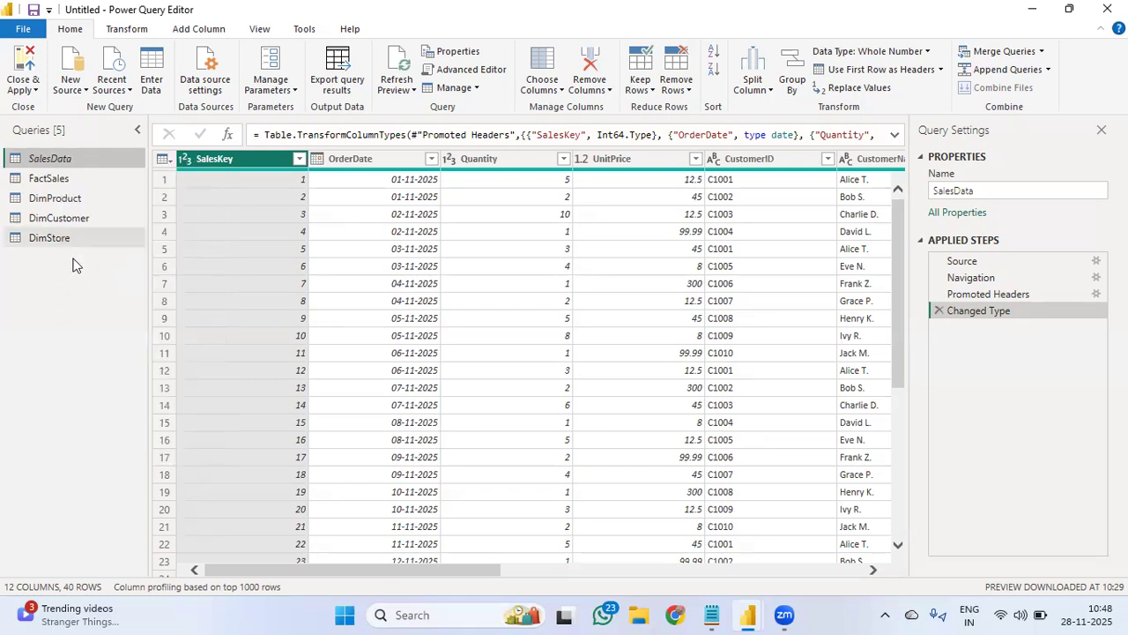
- Close the Power Query Editor and apply all pending query changes
right_click(58, 167)
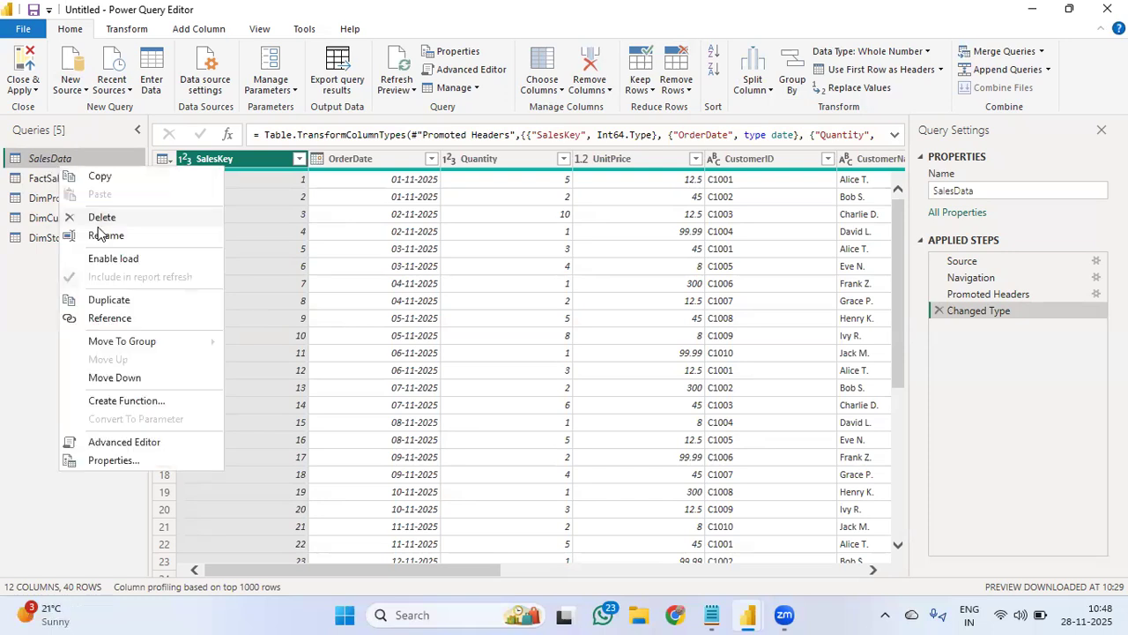
click(33, 181)
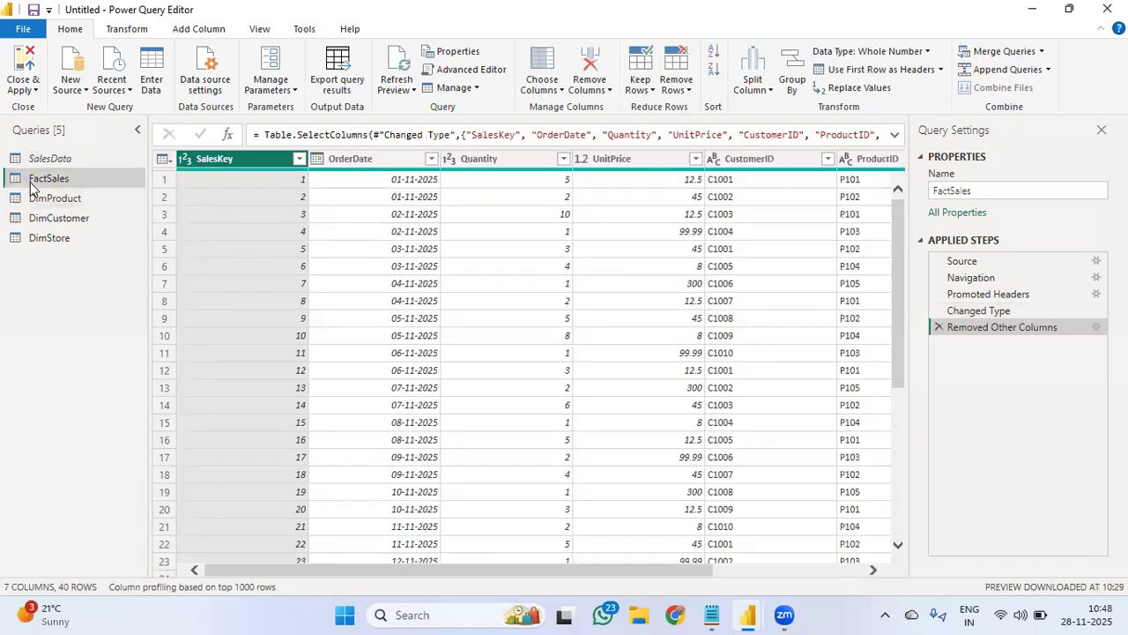
right_click(33, 185)
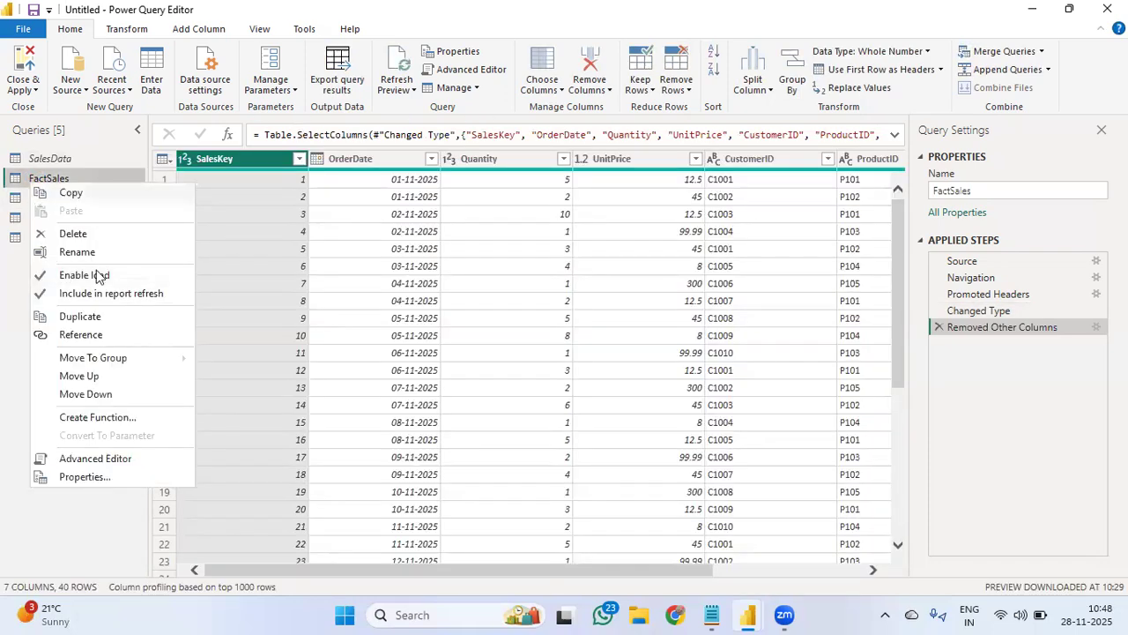
click(22, 93)
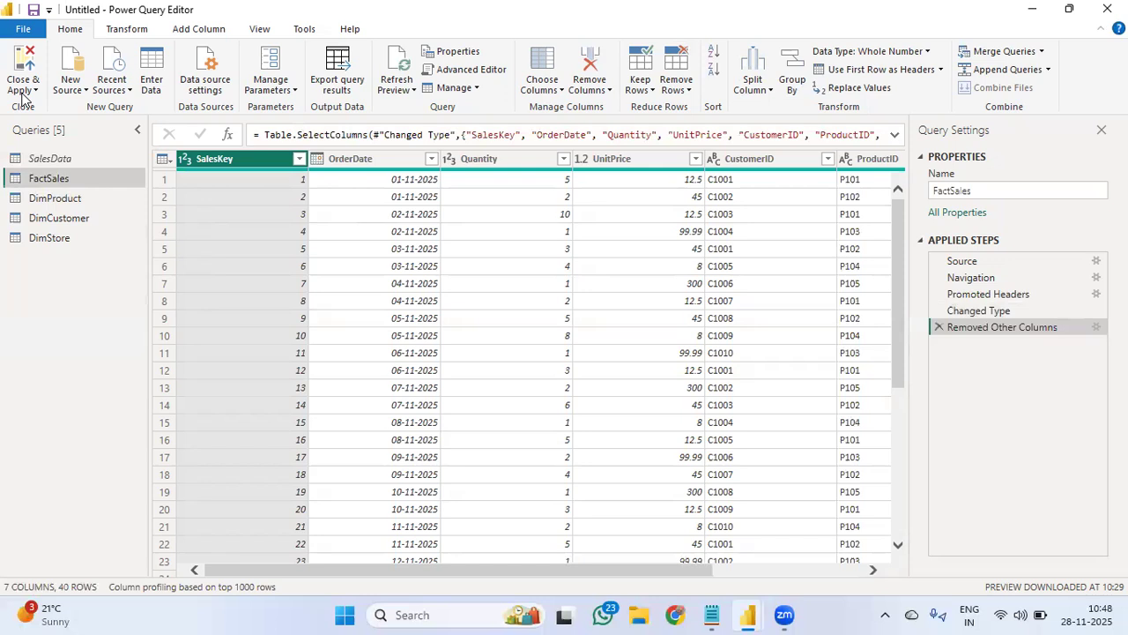
click(23, 91)
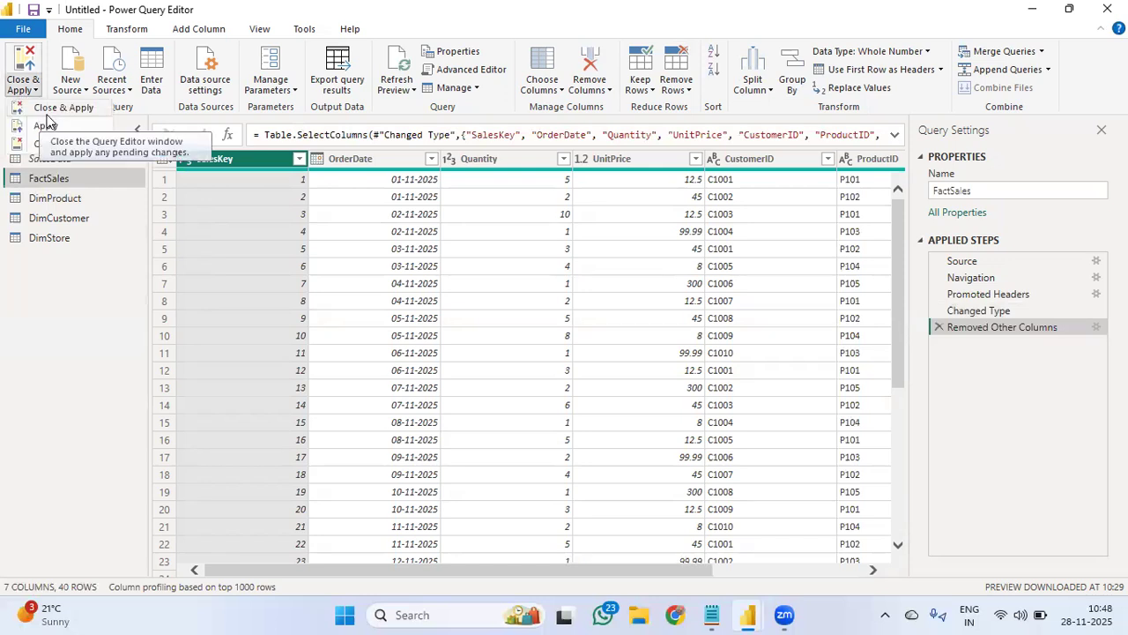
click(49, 119)
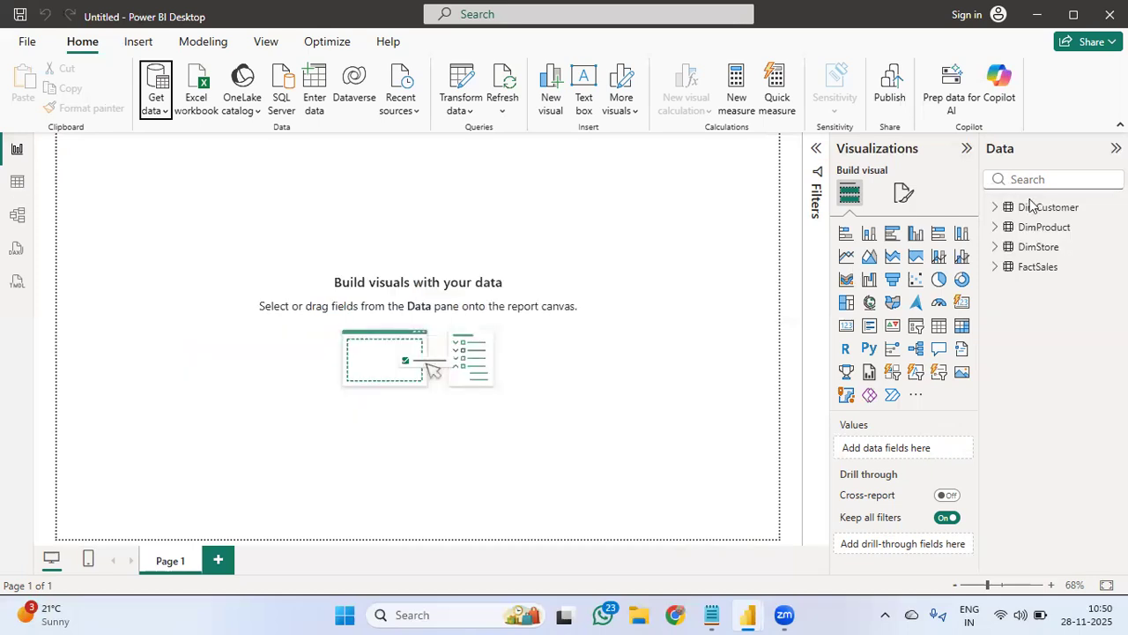
- Inspect each loaded table's data in Table view: DimCustomer, DimProduct, DimStore and FactSales
click(8, 188)
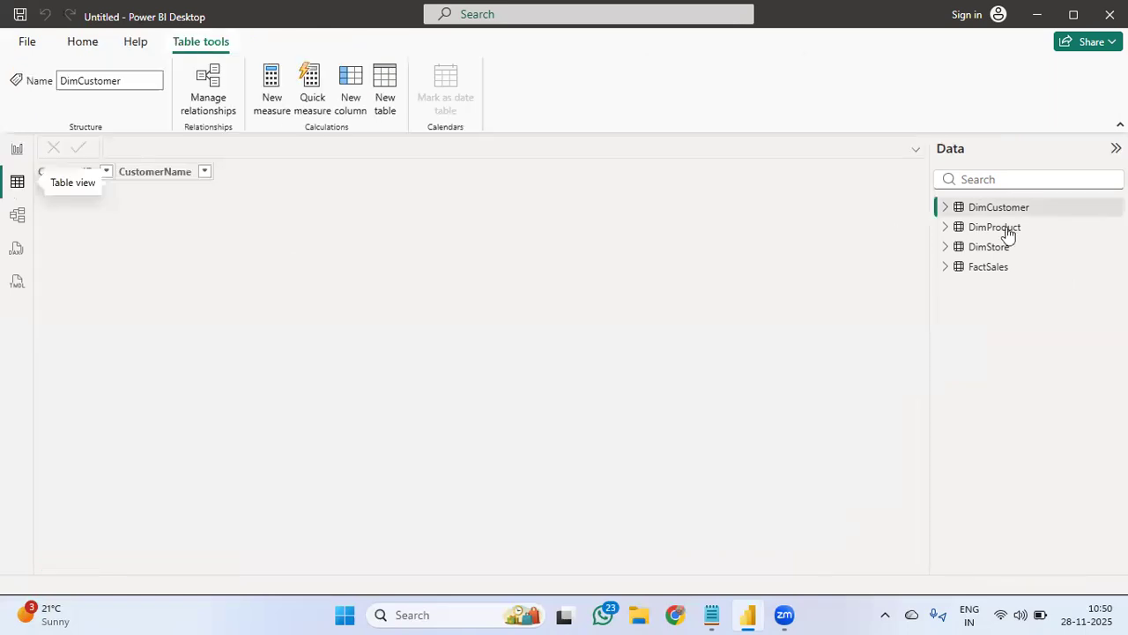
click(1007, 230)
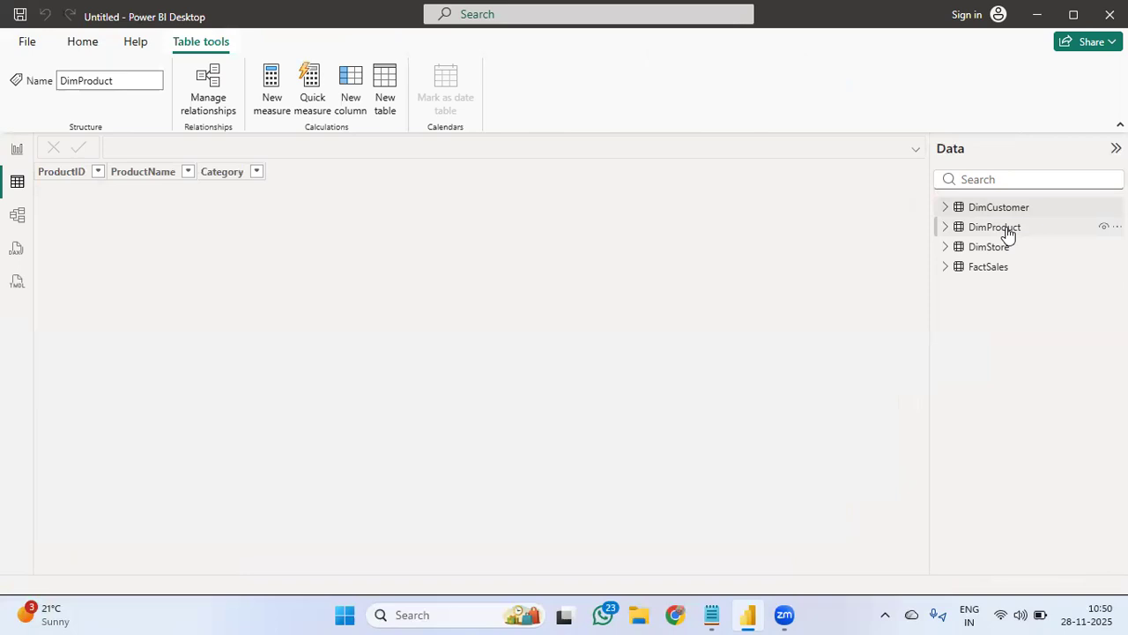
click(1003, 247)
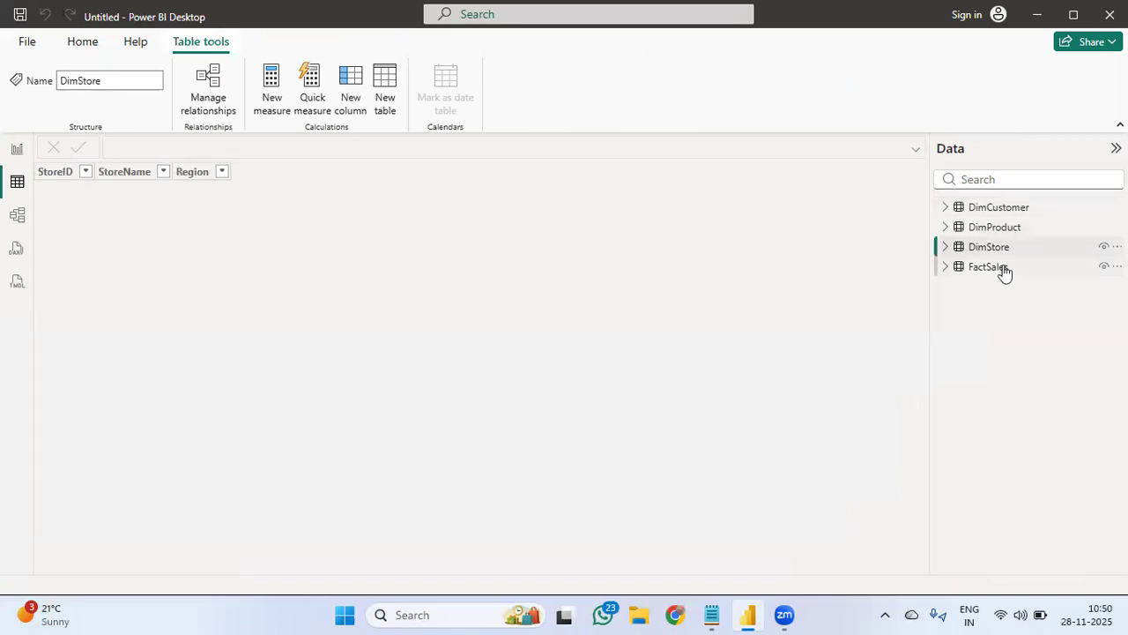
click(1004, 270)
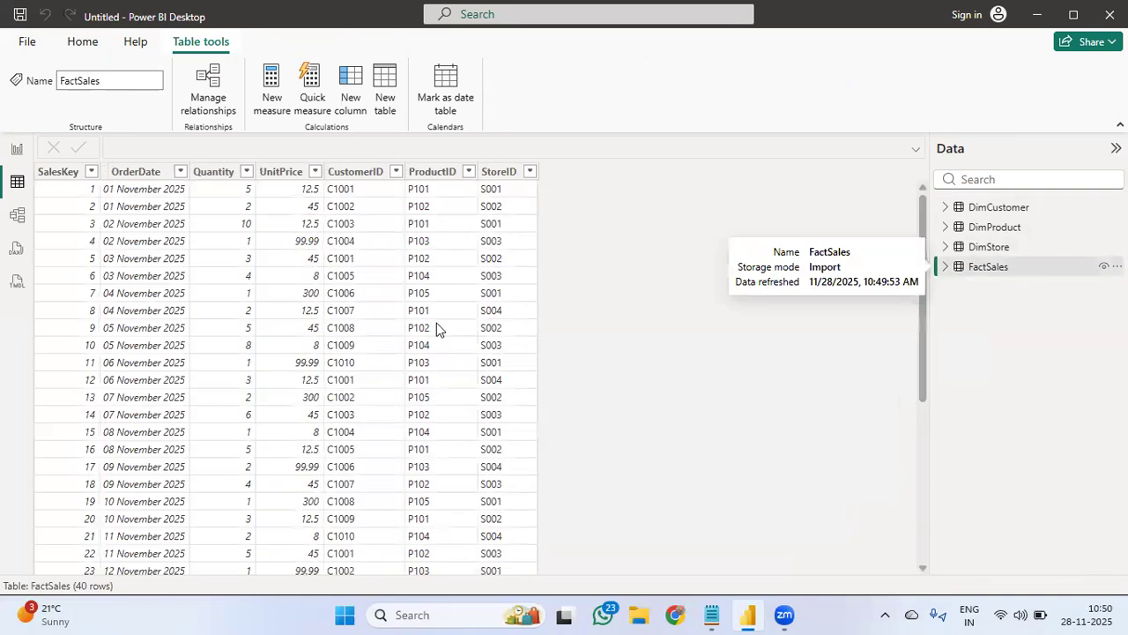
click(994, 251)
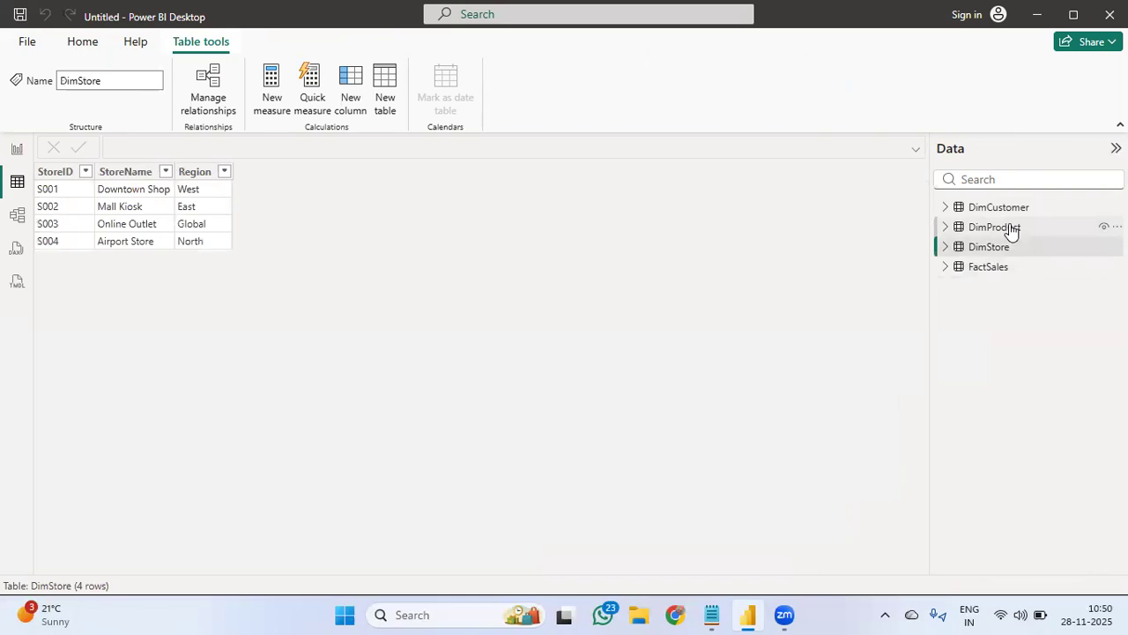
click(1010, 229)
click(991, 210)
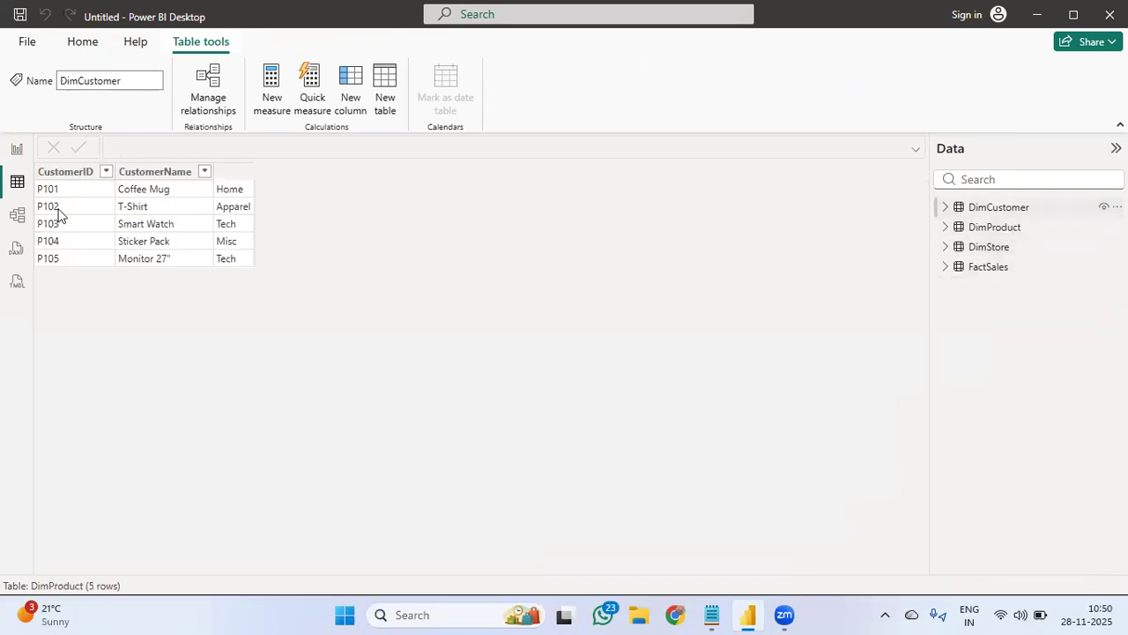
- In the model diagram, rearrange the DimStore, DimProduct and DimCustomer cards around FactSales into a star layout
click(17, 218)
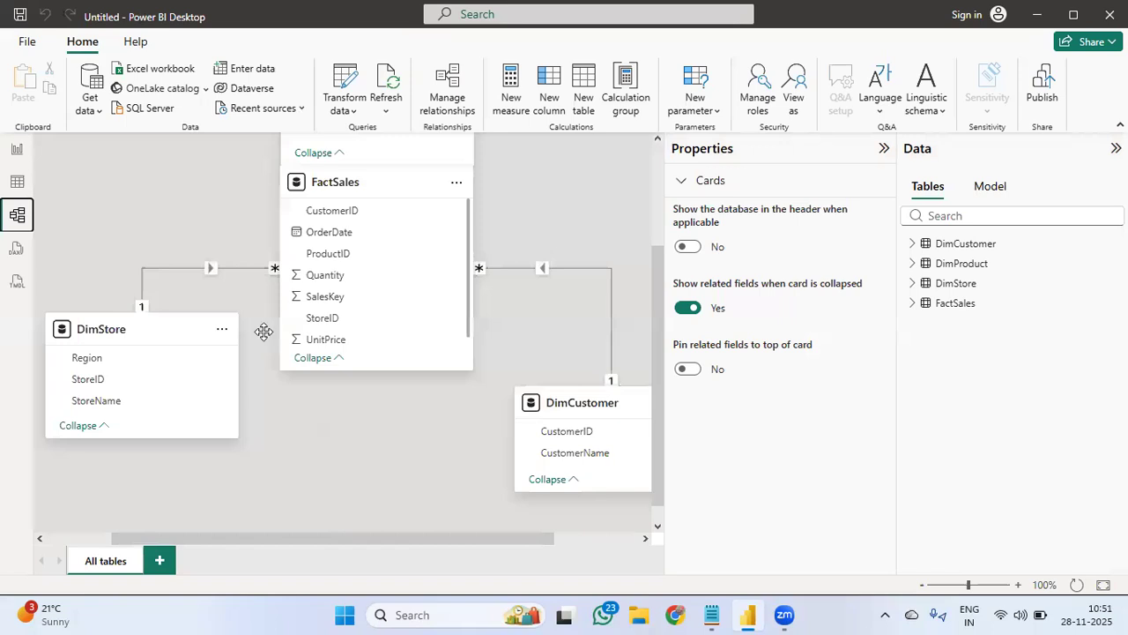
scroll(265, 335, left, 1)
scroll(265, 335, up, 2)
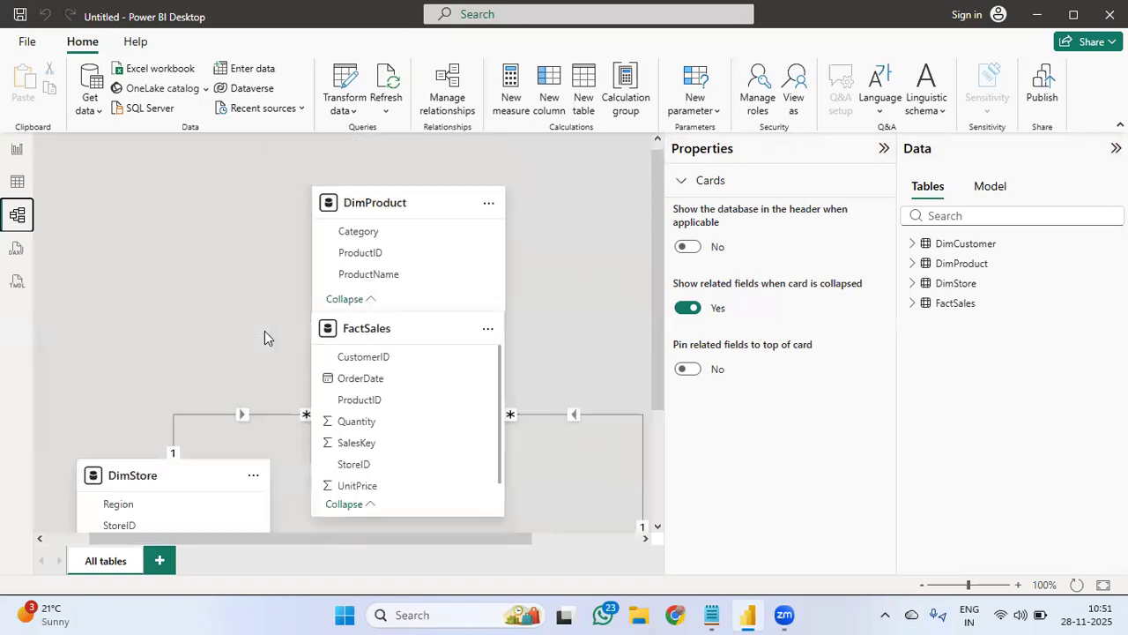
scroll(264, 333, down, 2)
scroll(265, 333, right, 2)
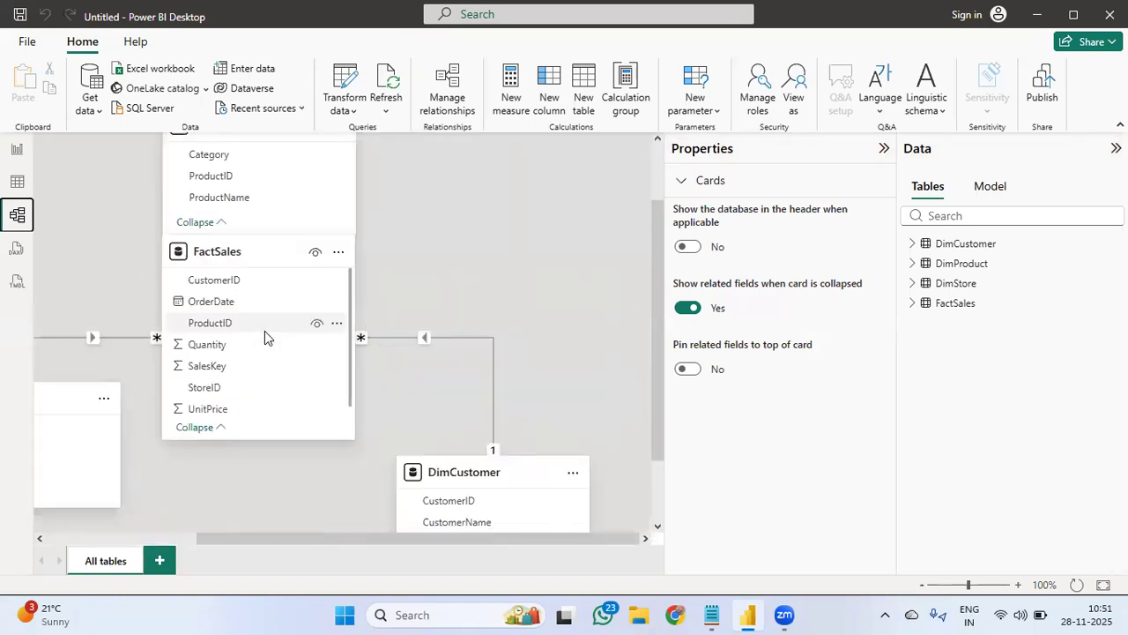
scroll(264, 330, left, 3)
scroll(504, 255, up, 1)
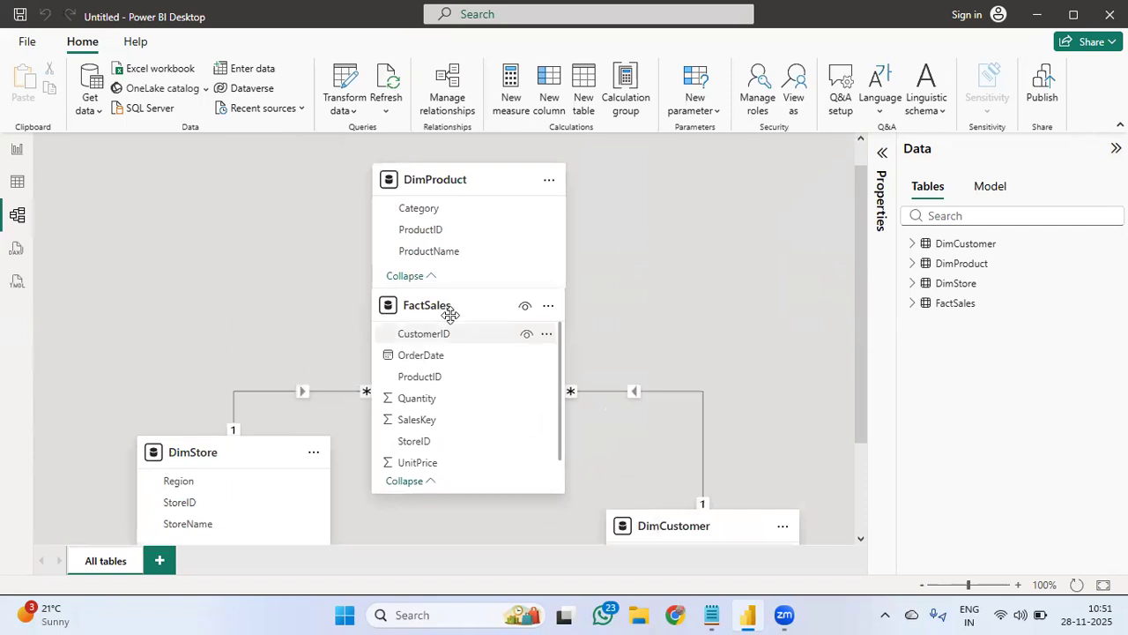
drag(450, 315, 449, 367)
drag(223, 449, 172, 288)
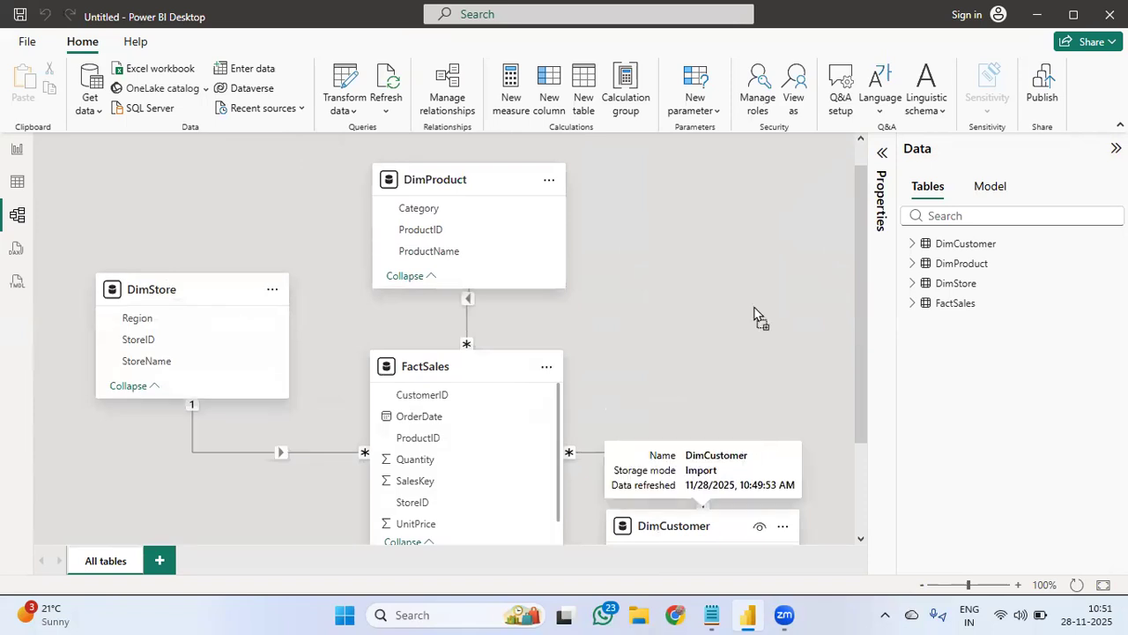
drag(753, 315, 755, 255)
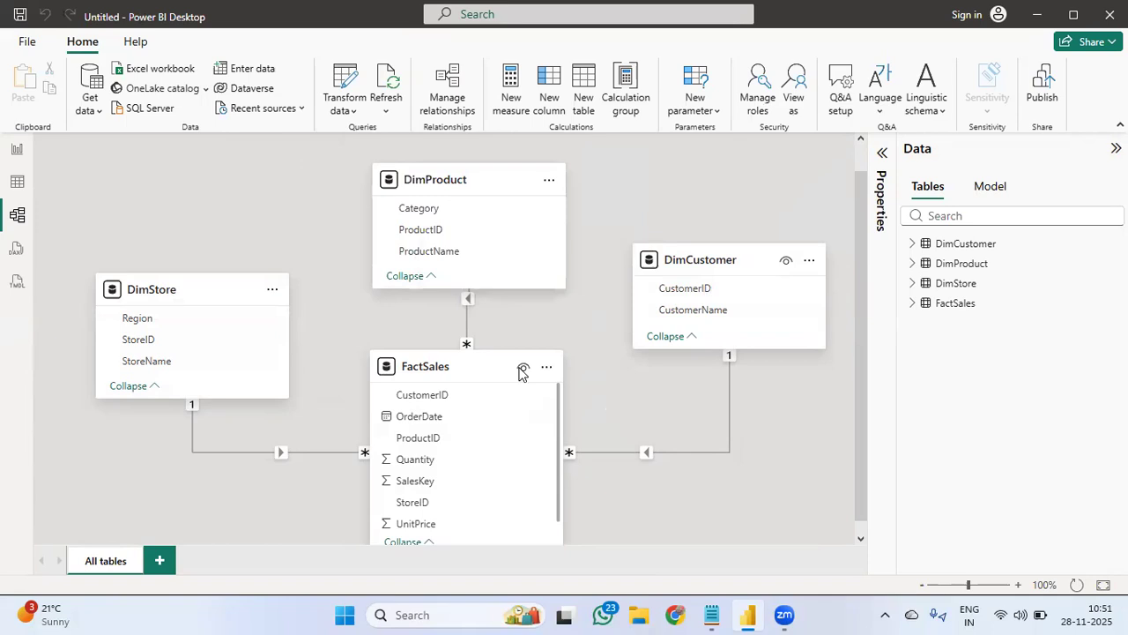
scroll(520, 372, down, 1)
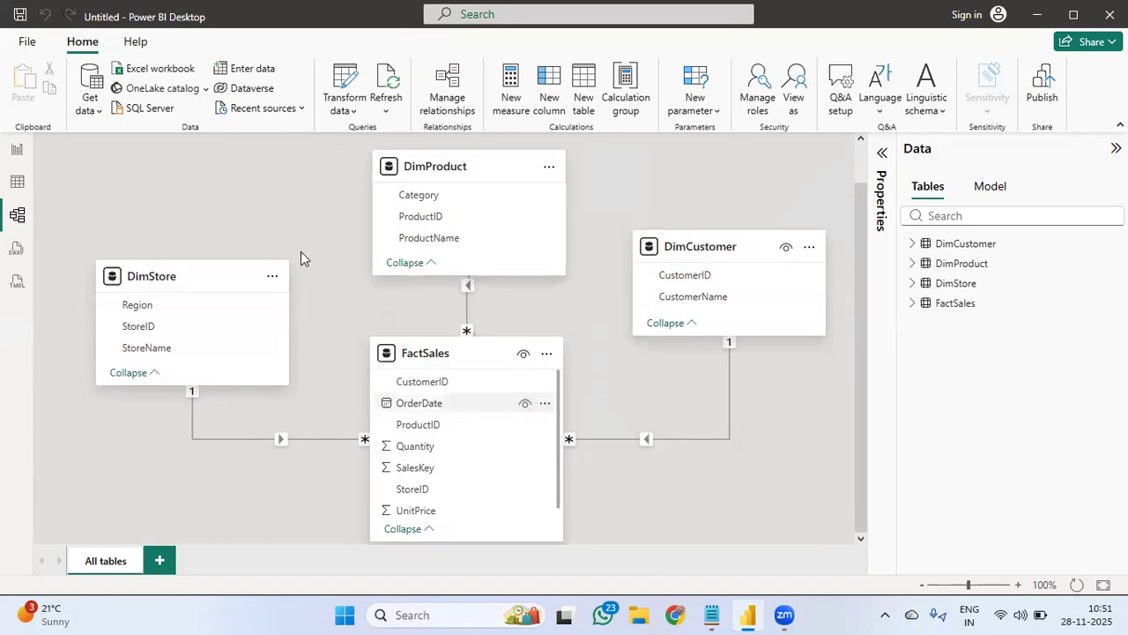